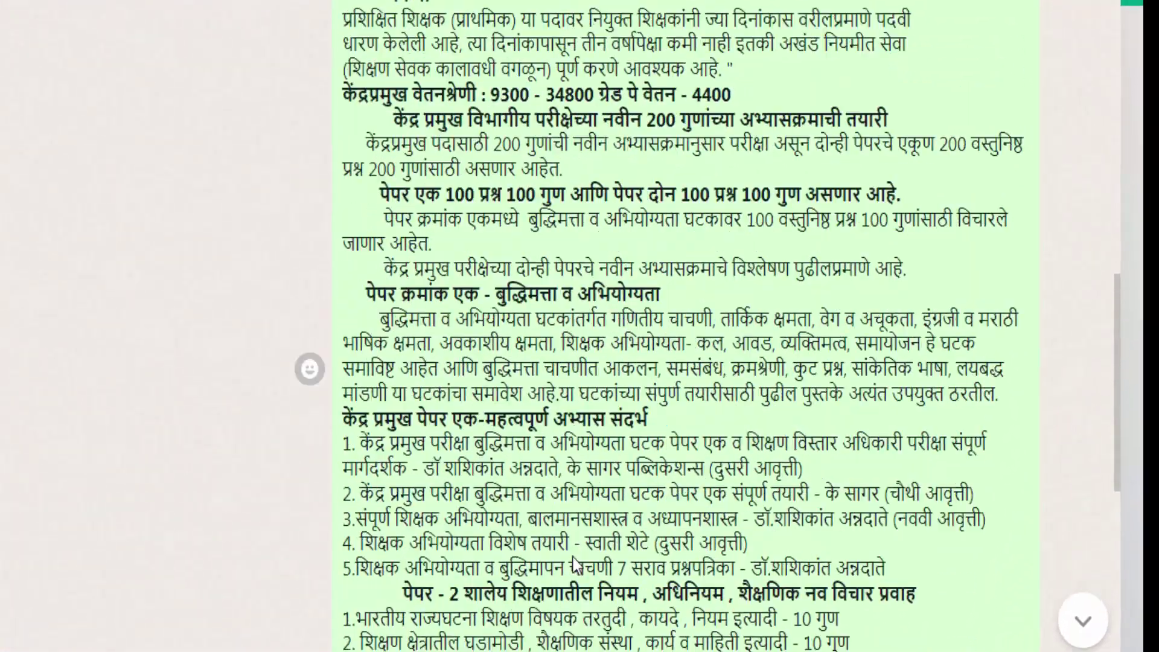
scroll(581, 549, "up", 7)
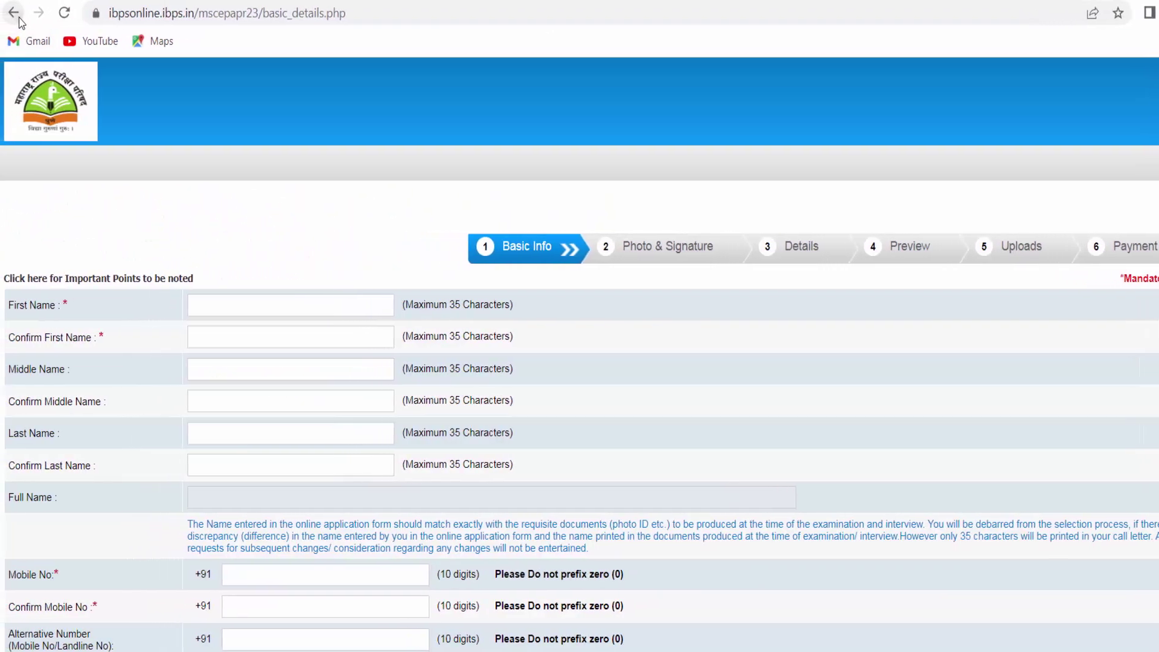
left_click(23, 17)
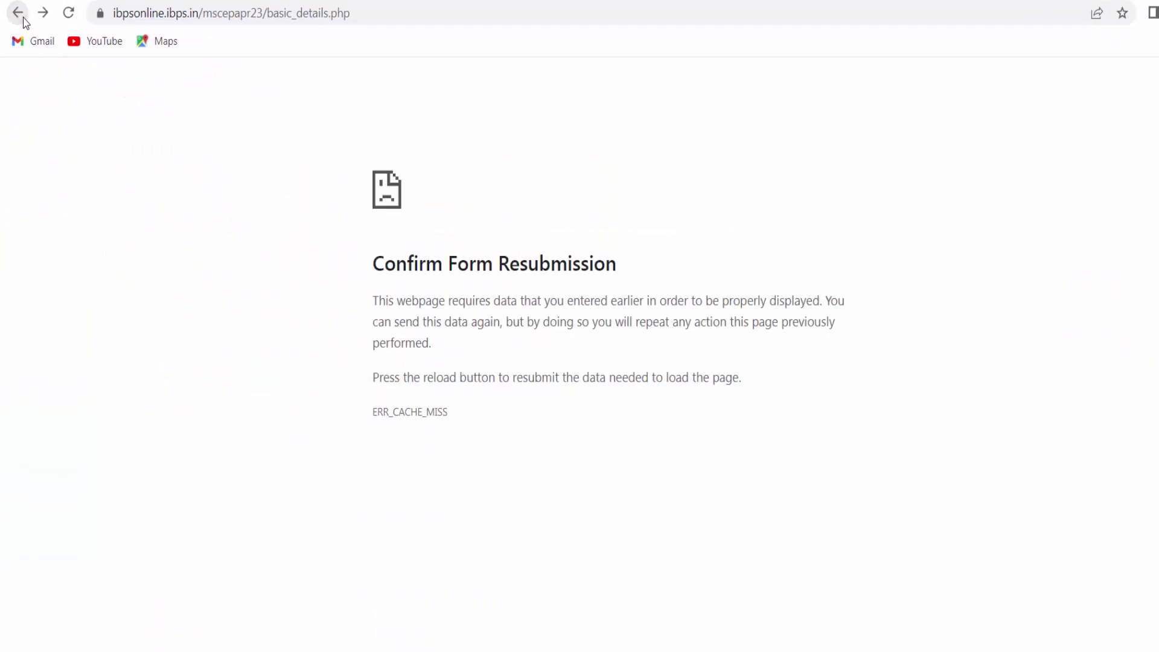
left_click(23, 16)
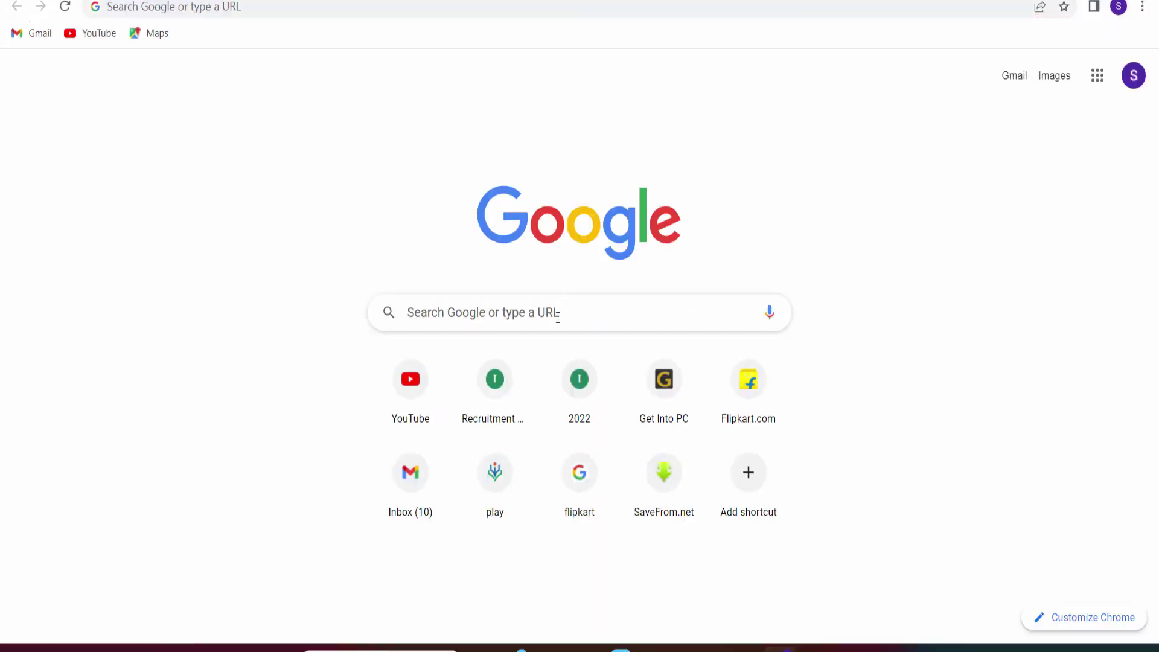
left_click(558, 317)
type("hyy")
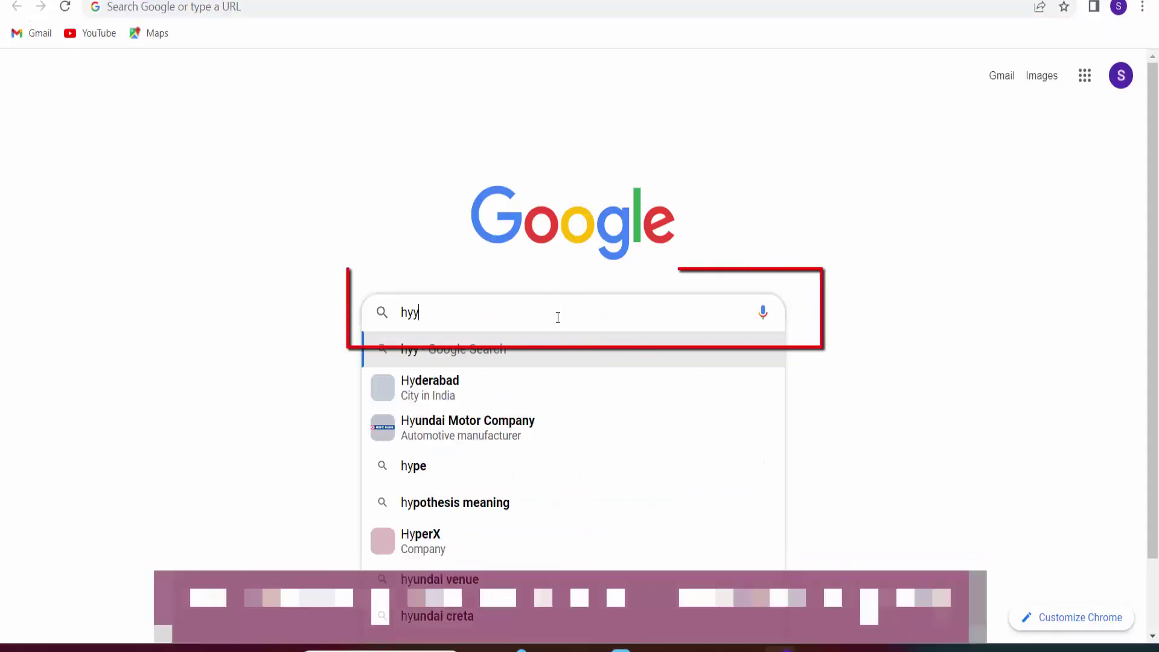
key("BackSpace")
key("BackSpace")
type("t")
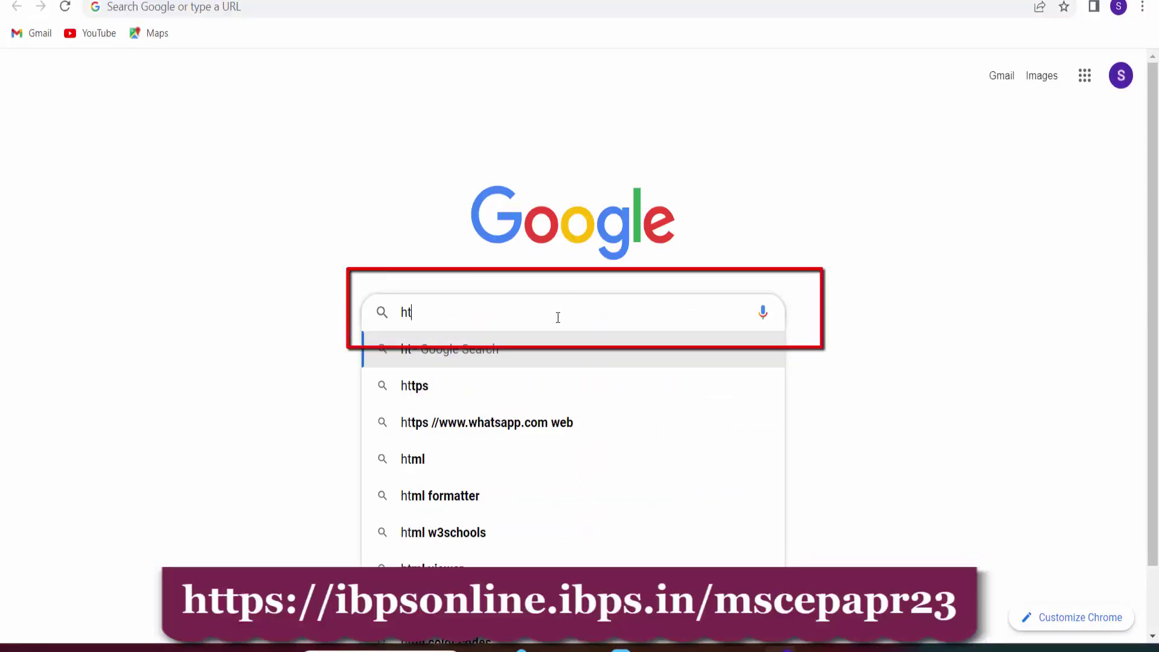
type("tps")
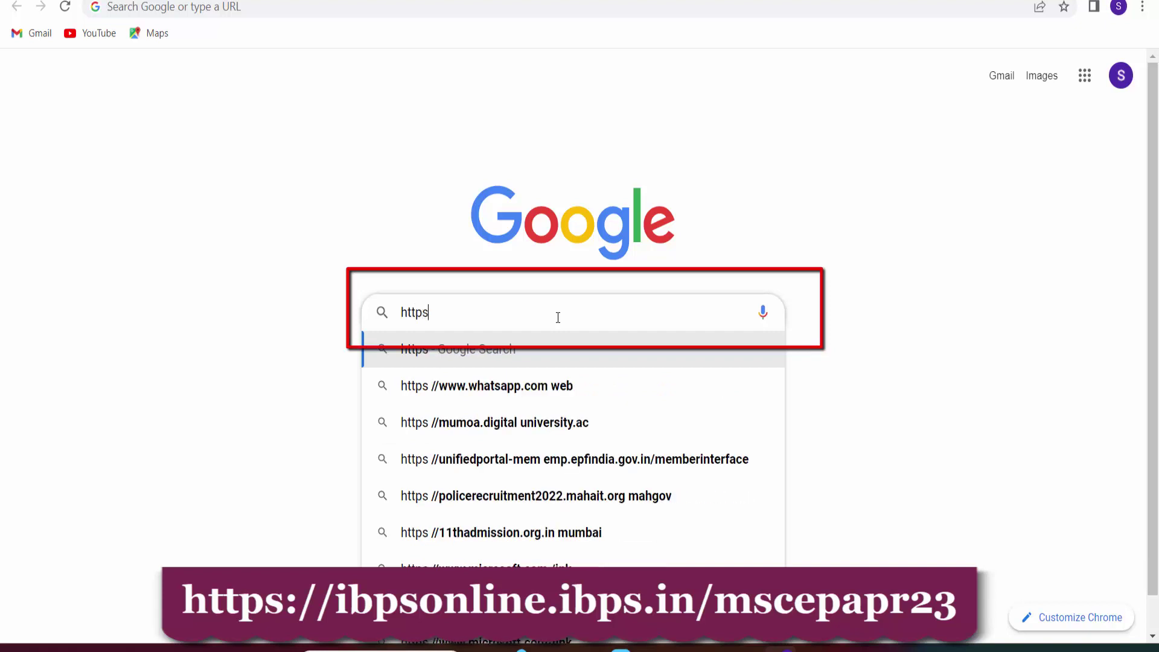
type("://")
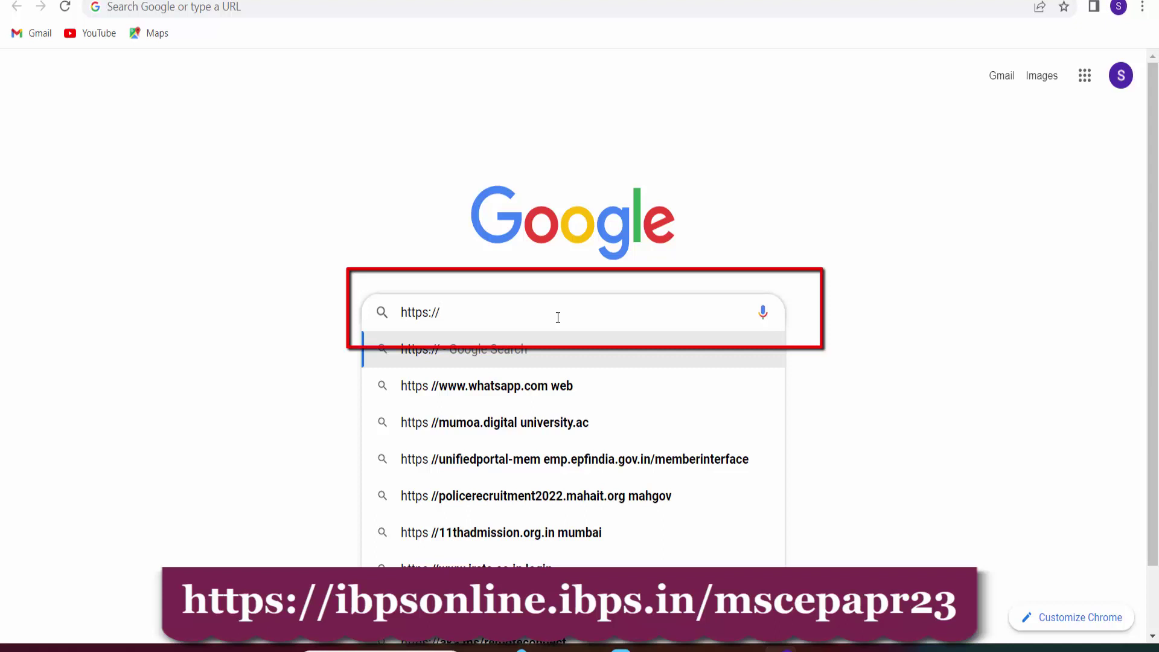
type("ibp")
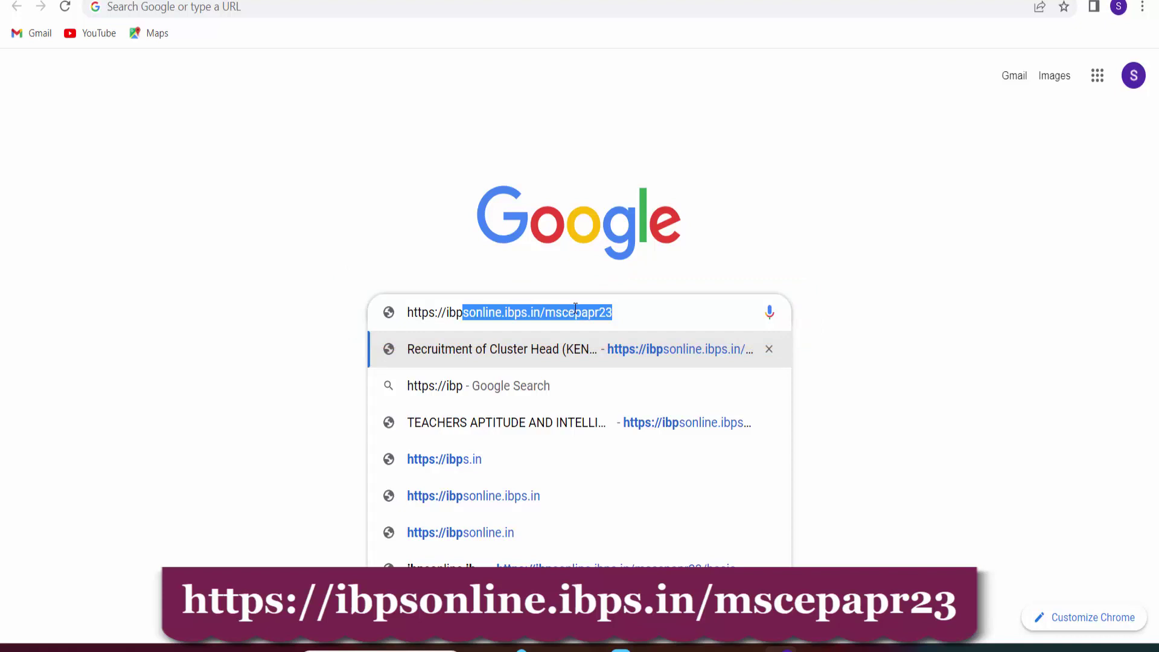
left_click(624, 347)
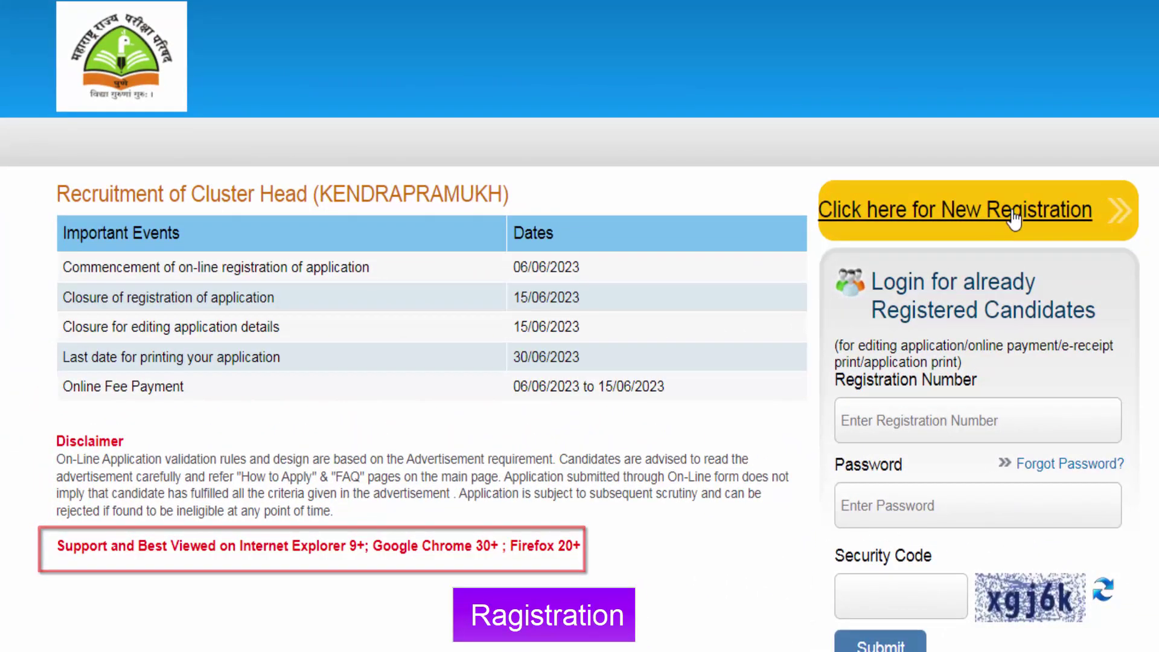
Choose 'Click here for New Registration' on the Recruitment of Cluster Head home page.
left_click(1065, 217)
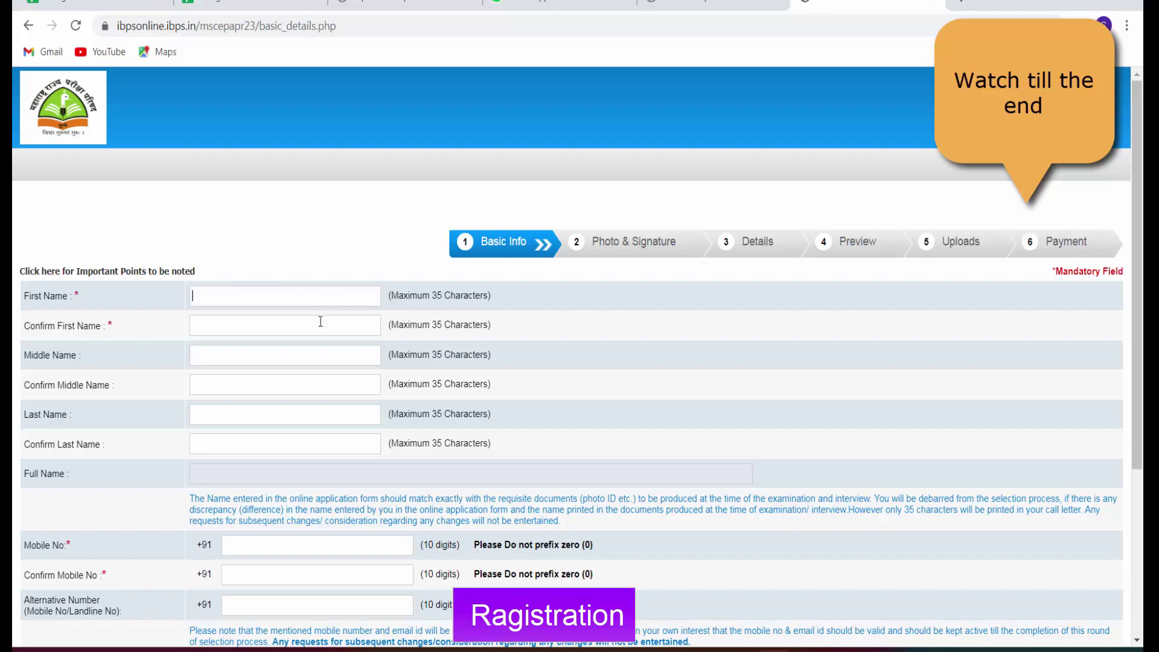
Step through the name, mobile and alternative number fields and check the e-mail domain list.
left_click(301, 355)
left_click(282, 382)
scroll(250, 442, "down", 1)
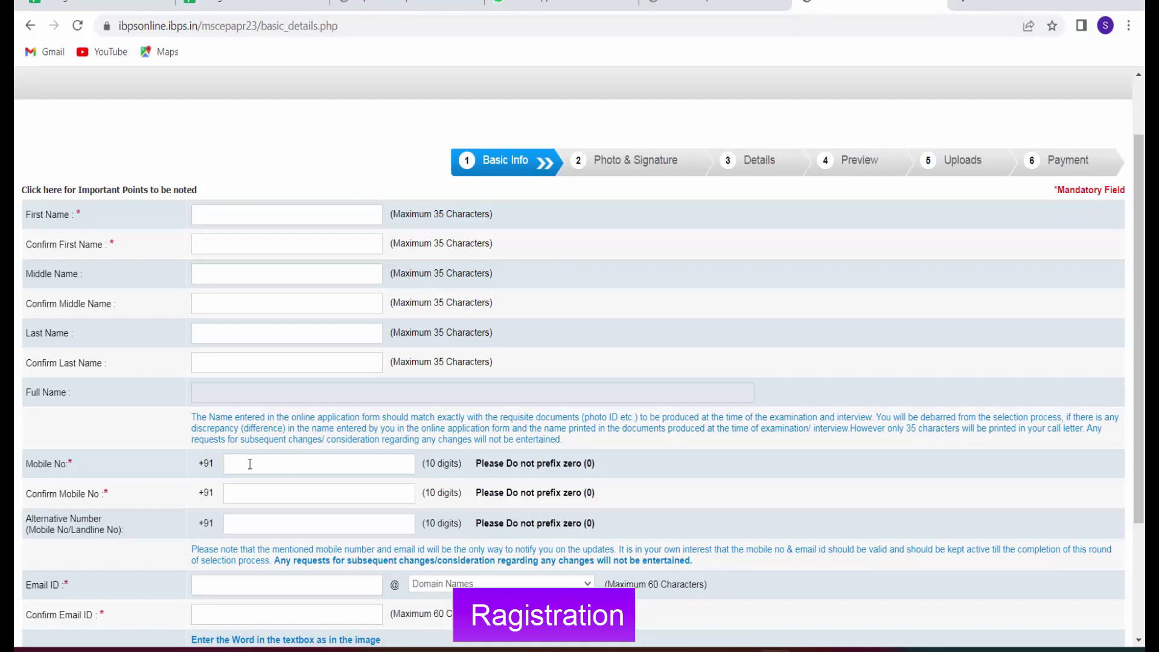
left_click(256, 495)
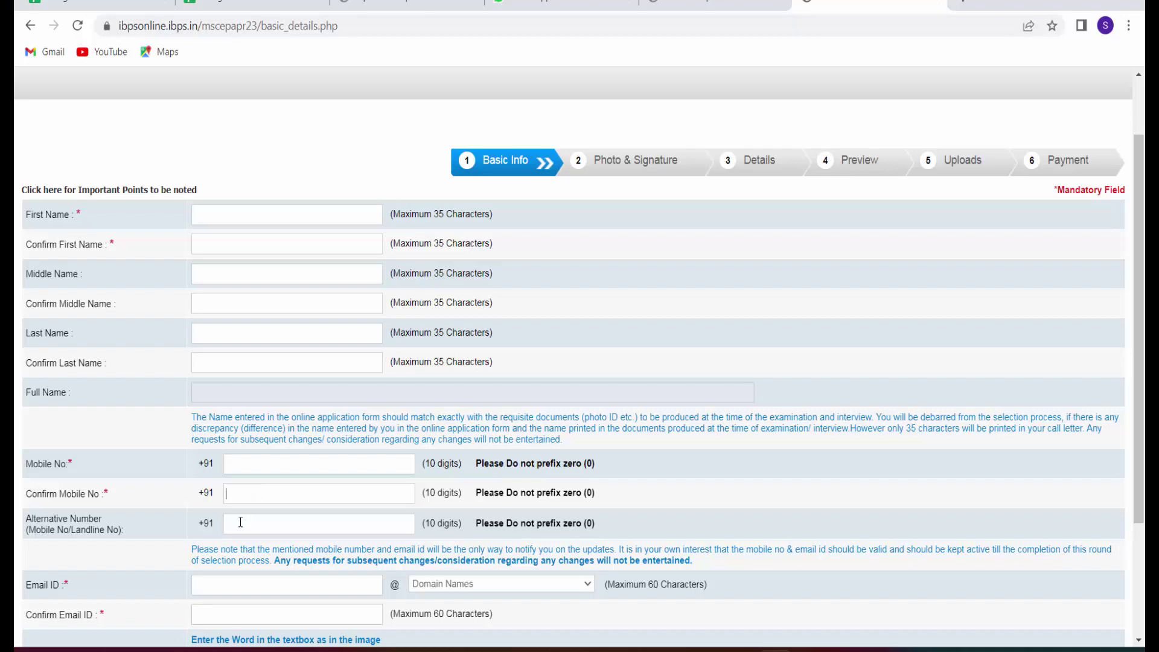
left_click(240, 522)
scroll(393, 515, "down", 1)
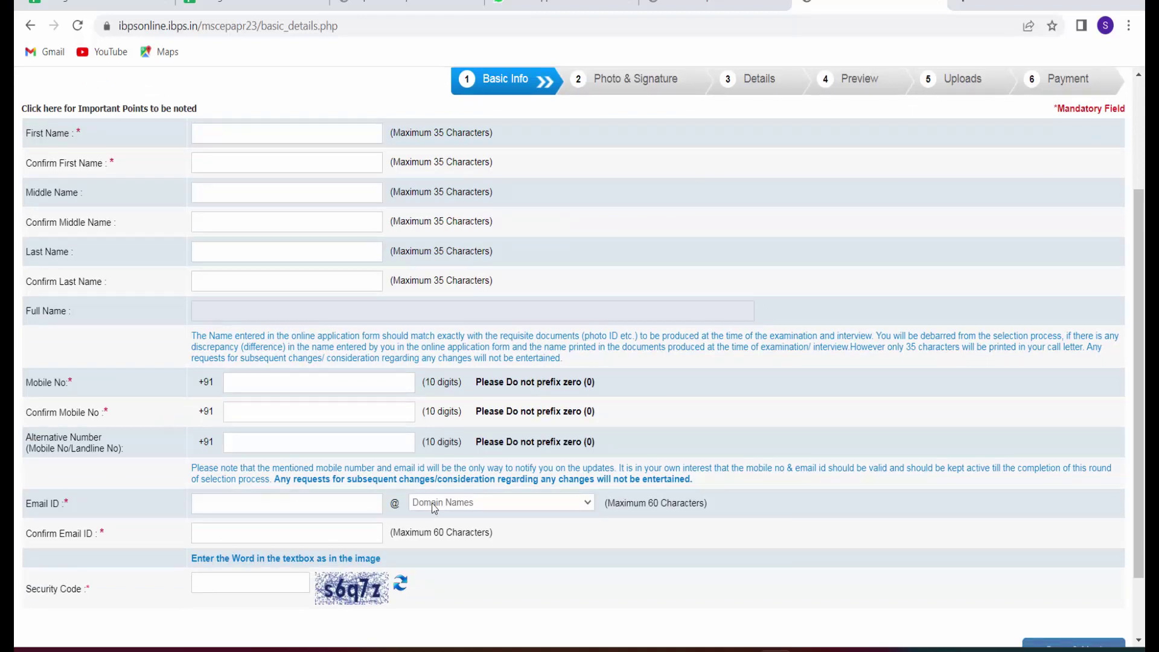
left_click(472, 504)
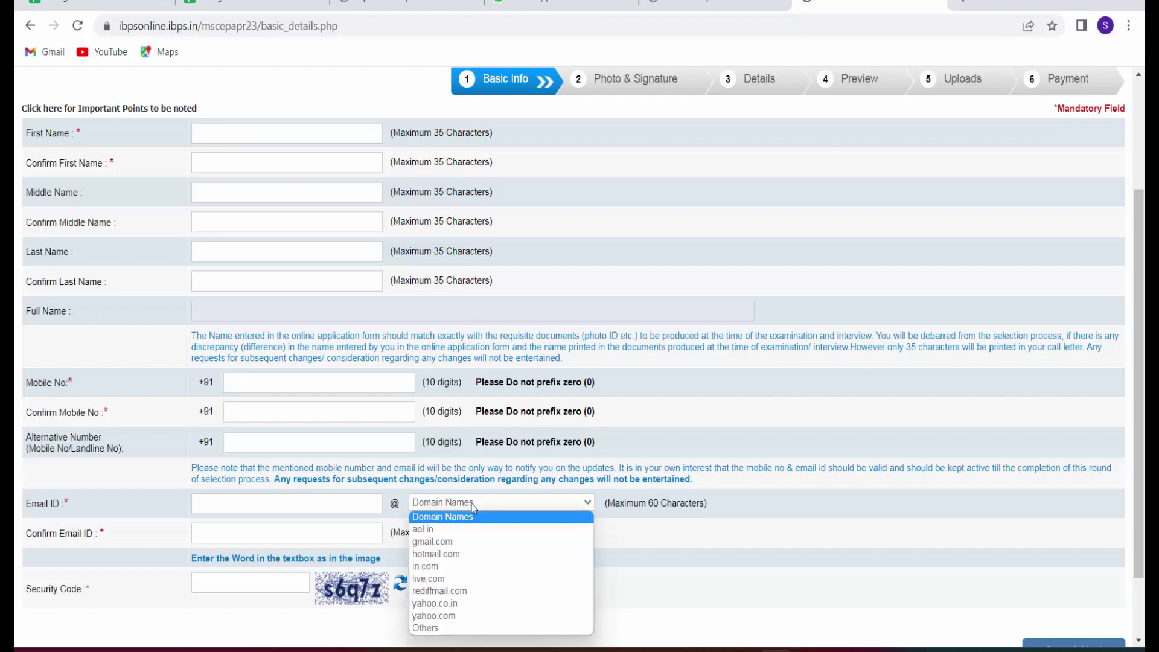
left_click(635, 542)
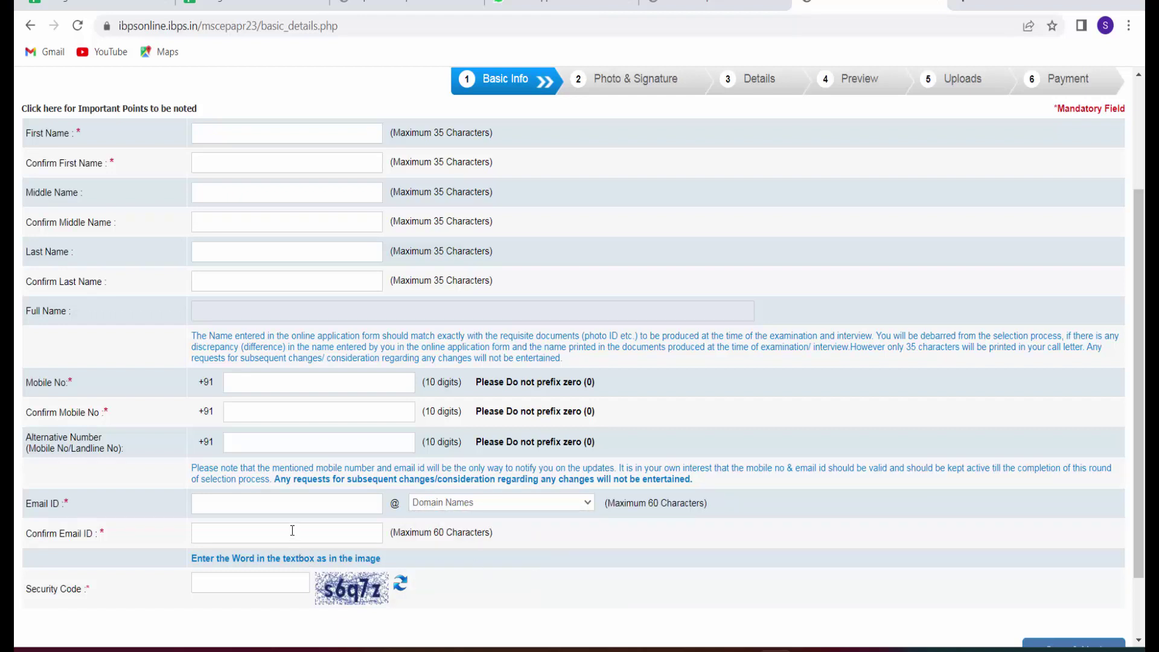
Refresh the captcha and enter the new image's characters as the Security Code.
left_click(401, 585)
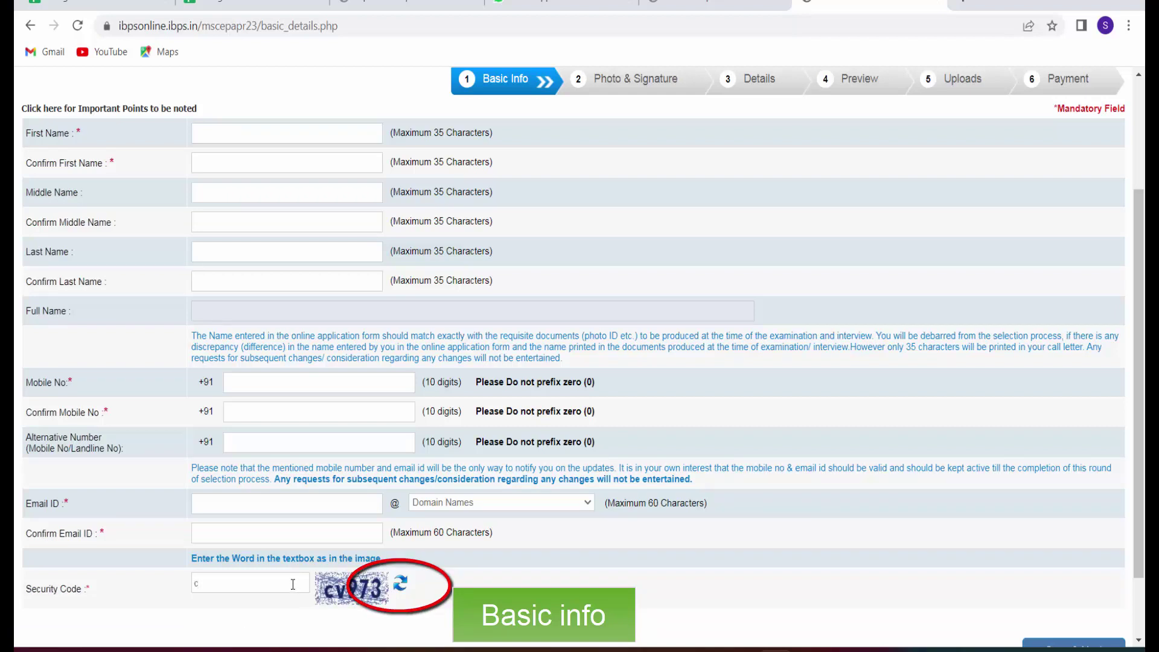
type("v973")
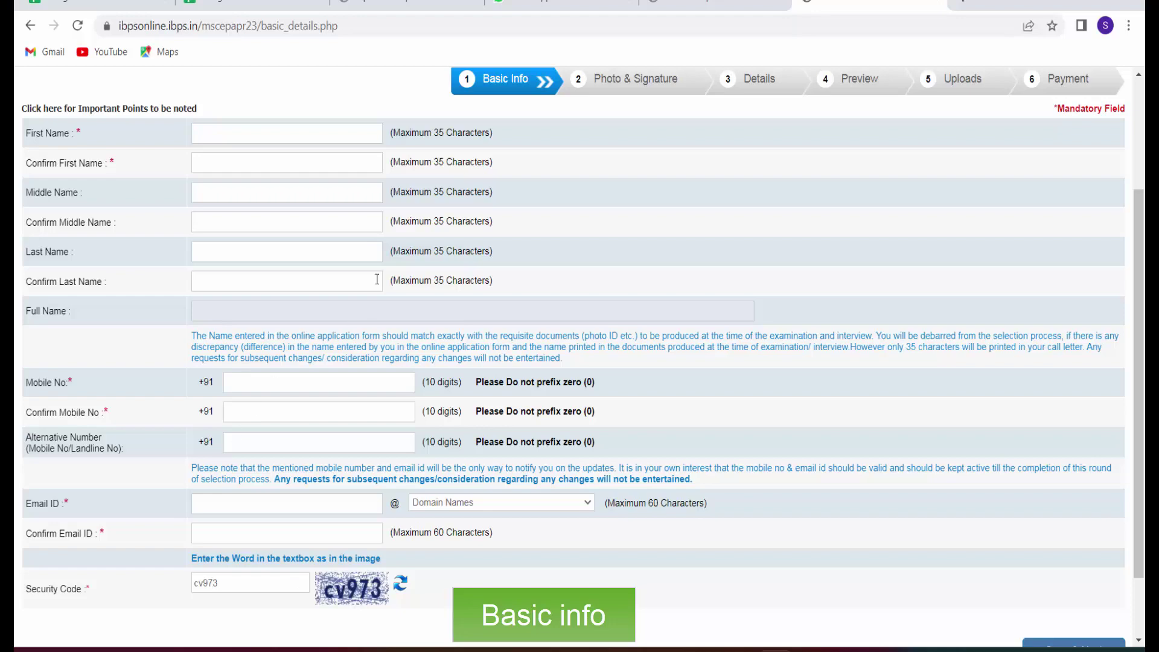
scroll(293, 324, "up", 3)
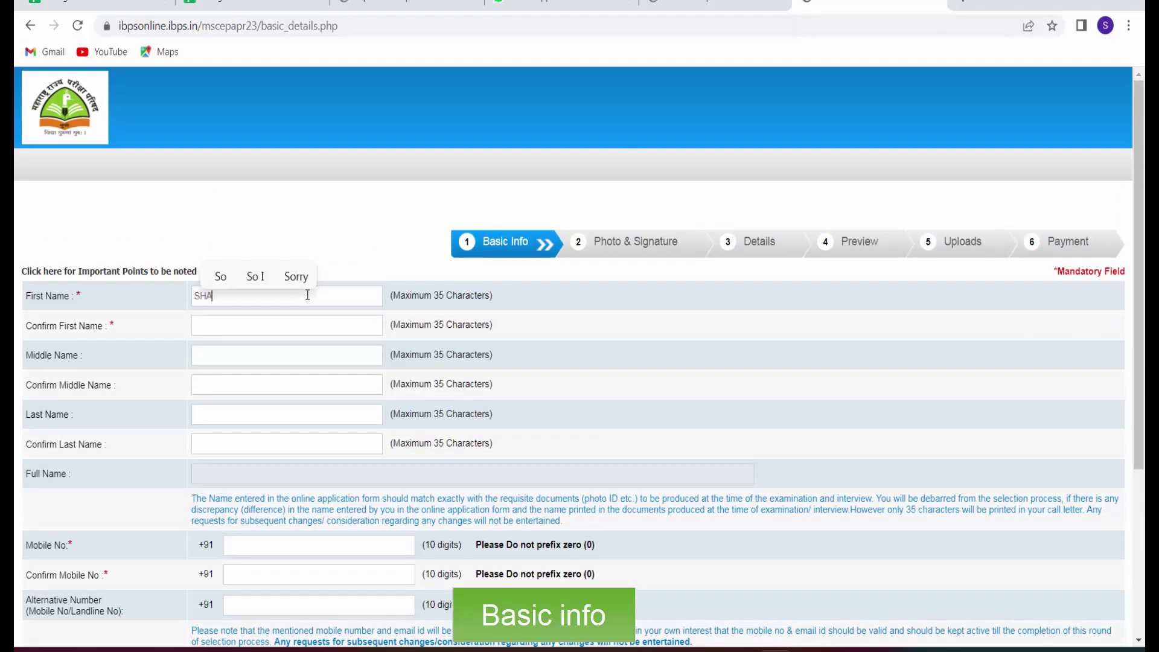
Enter the candidate's middle name and last name, and confirm the last name.
left_click(280, 415)
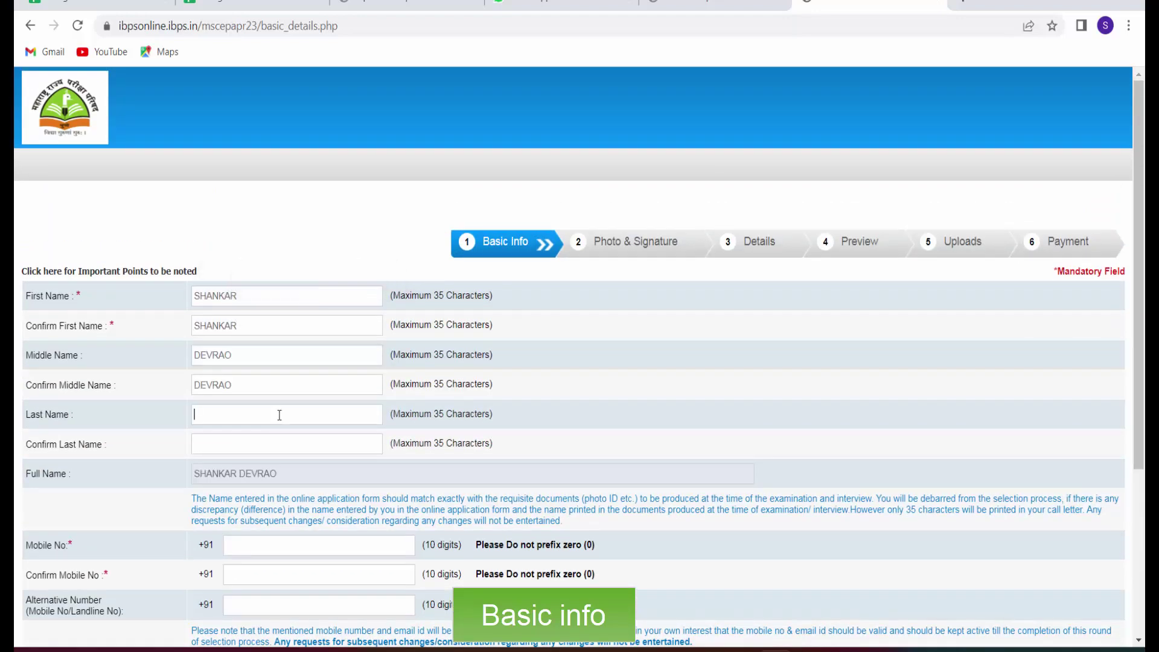
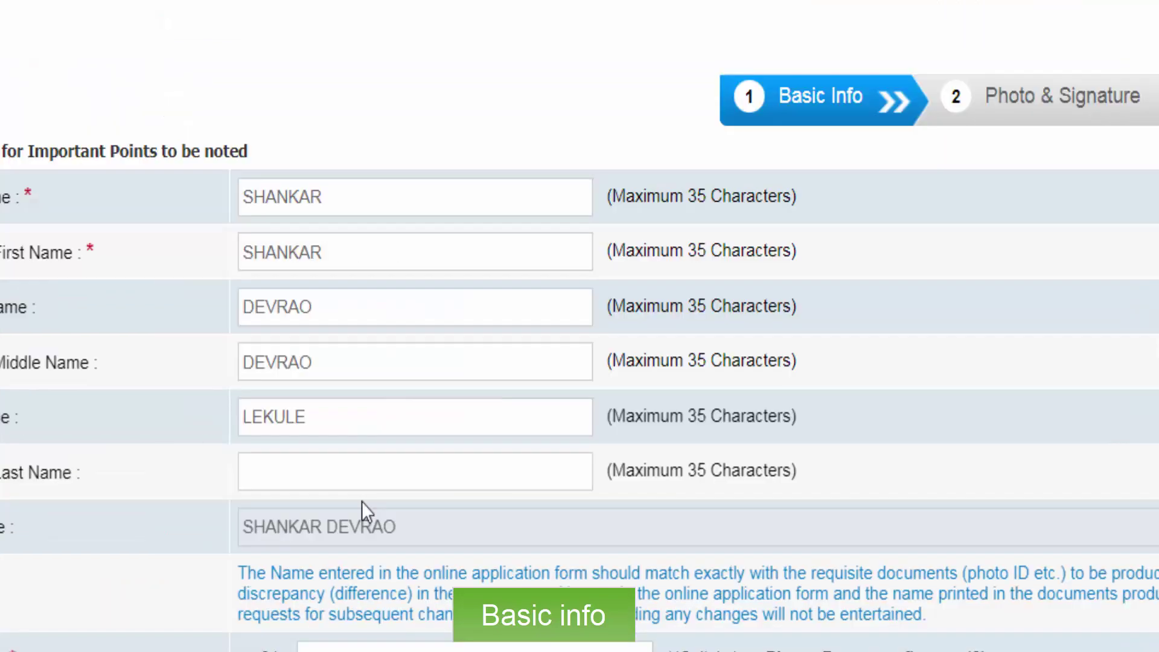
left_click(261, 445)
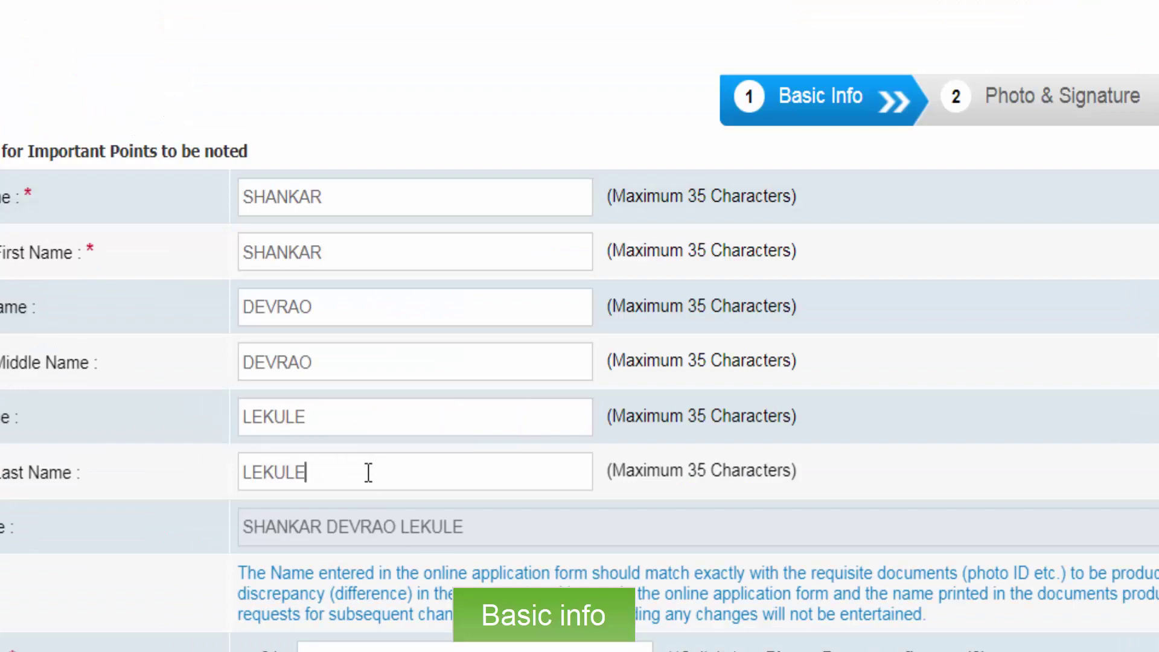
Enter the candidate's mobile number, confirm it, and add the alternative number.
scroll(408, 528, "down", 3)
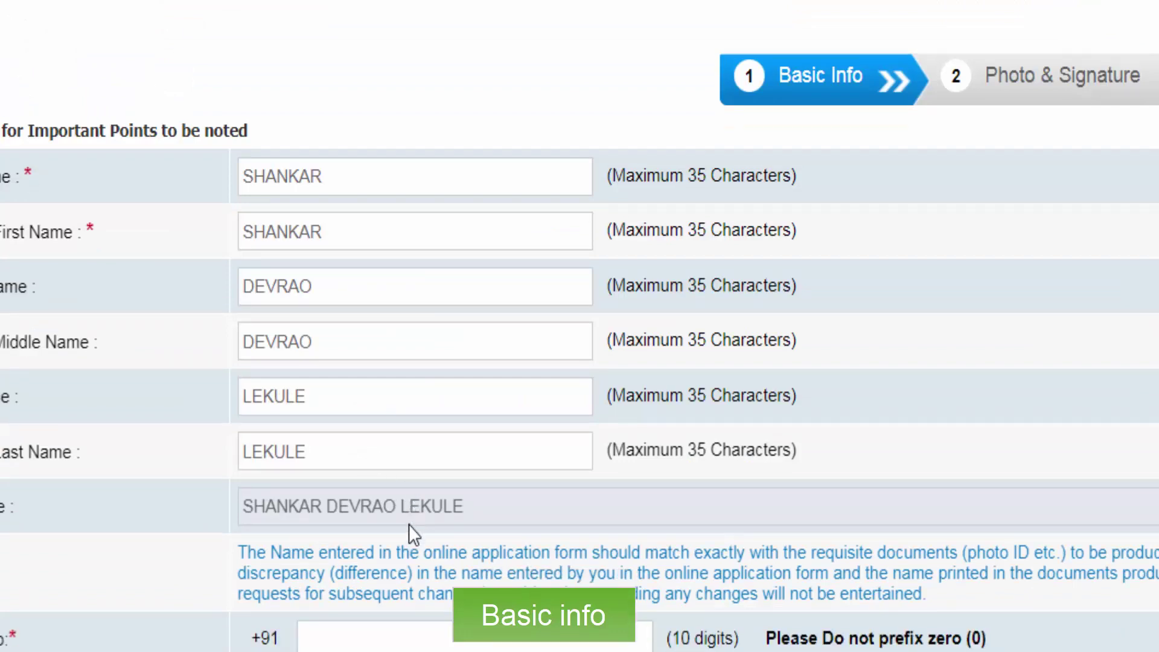
left_click(415, 510)
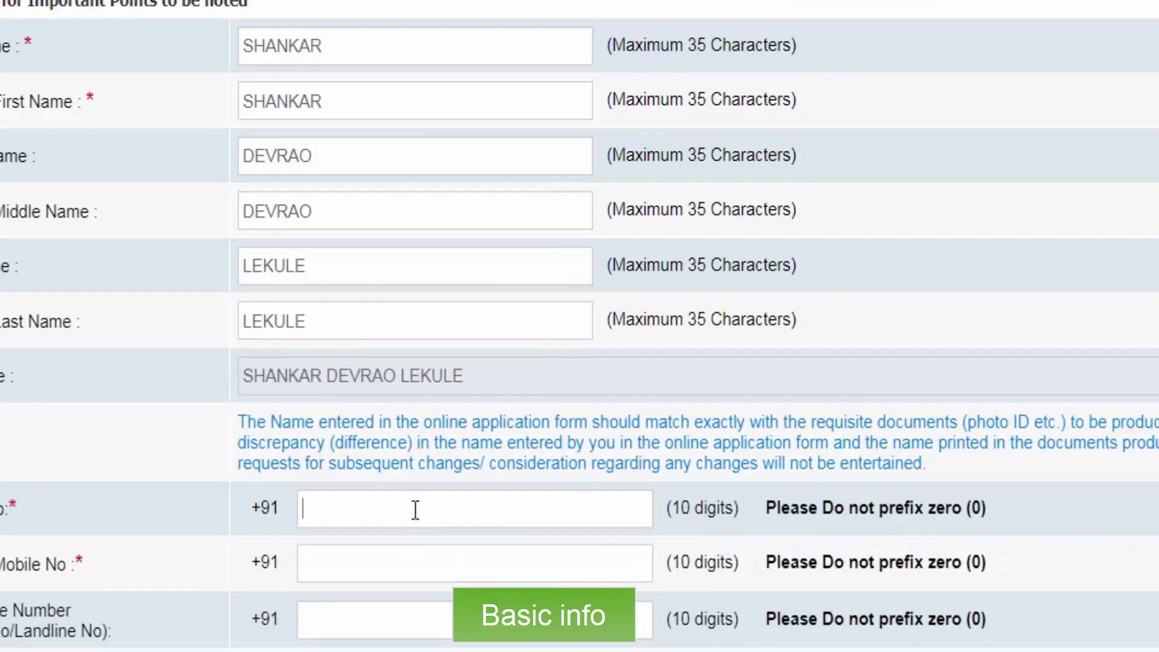
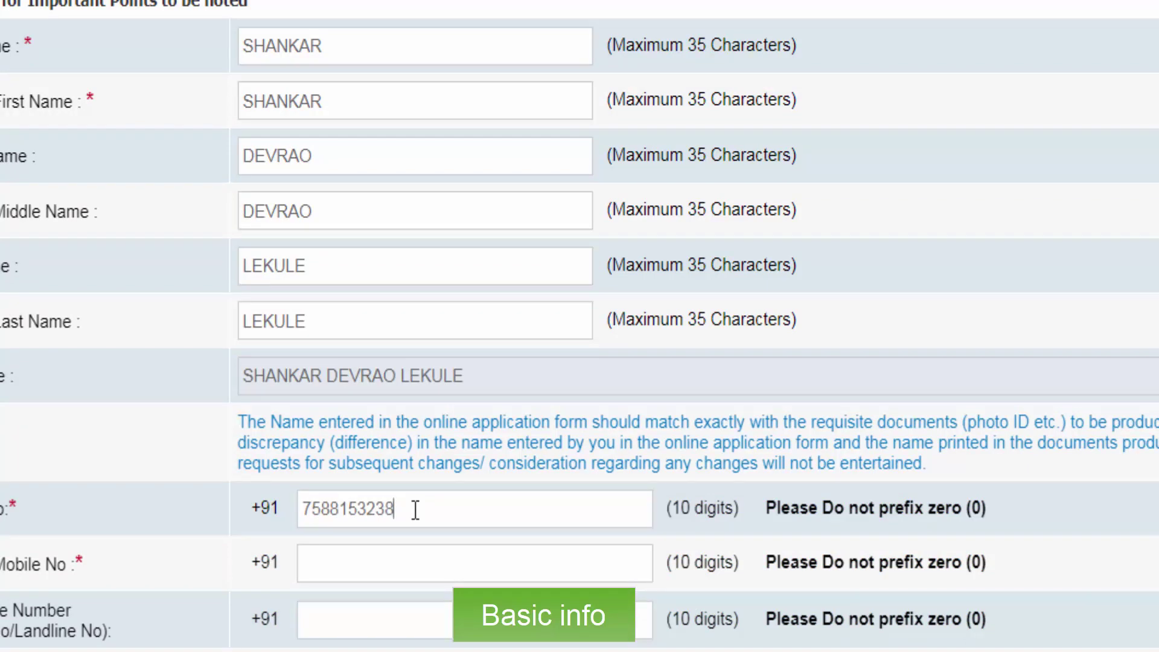
left_click(420, 570)
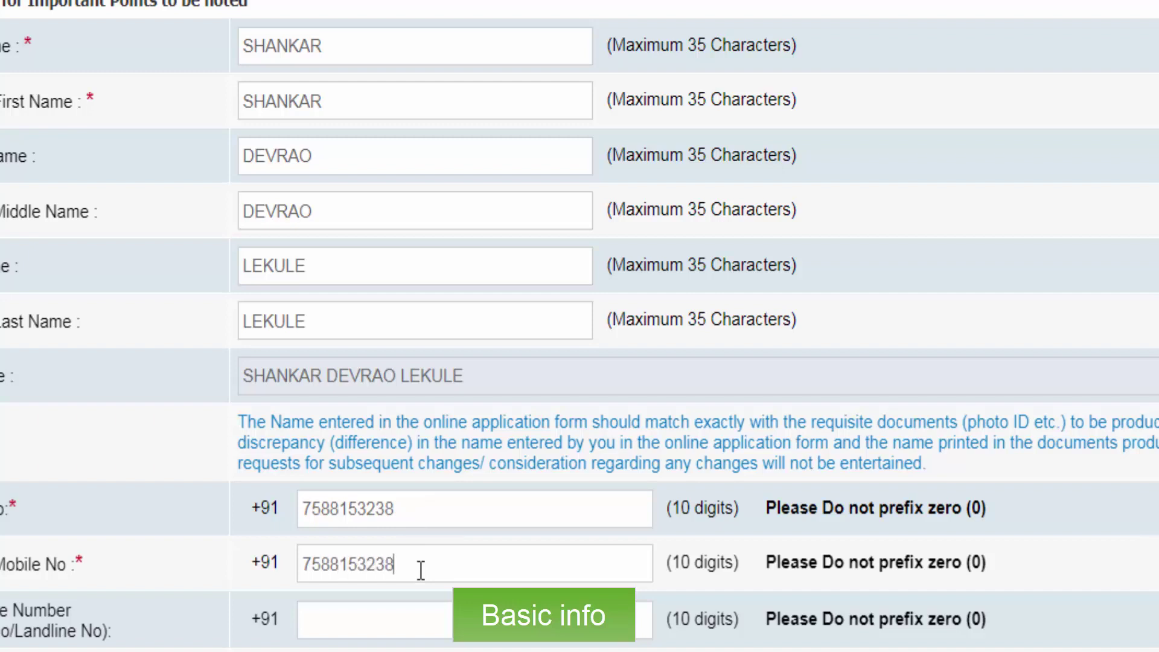
left_click(421, 613)
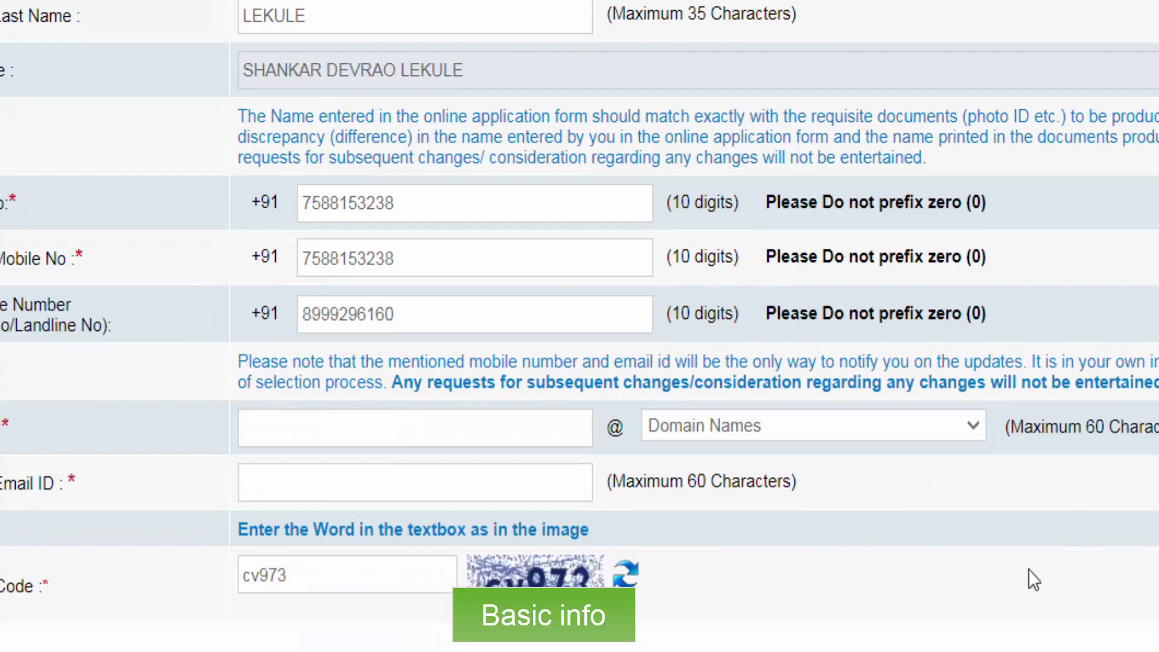
Enter the candidate's e-mail user name with gmail.com domain and confirm the full address.
left_click(475, 427)
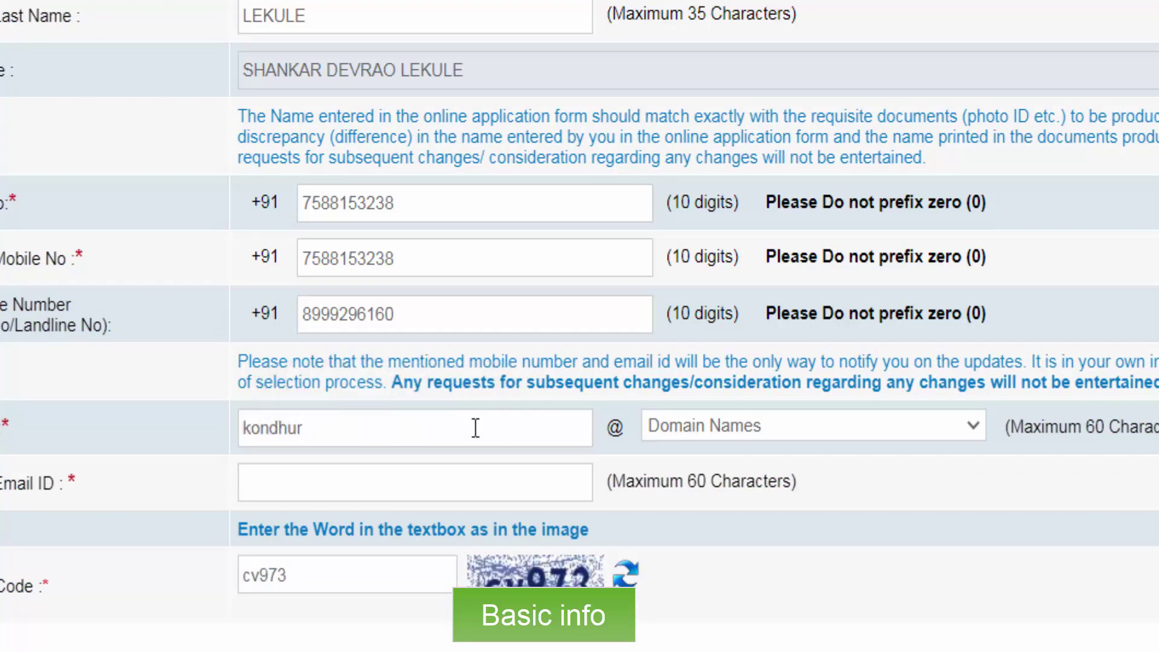
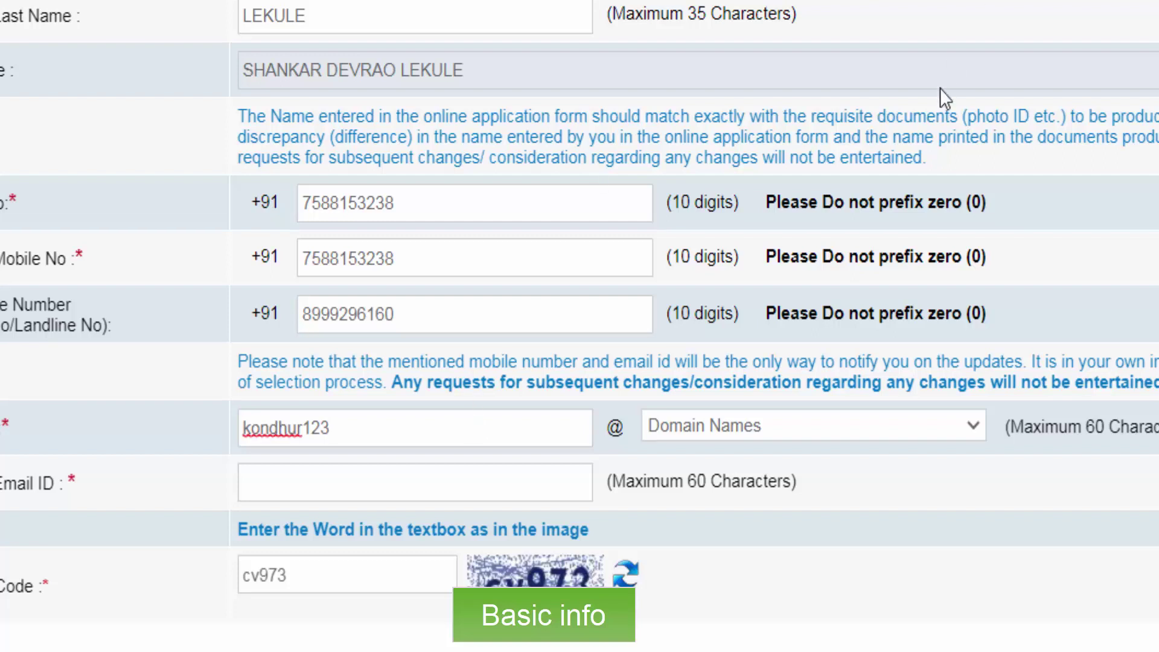
left_click(767, 424)
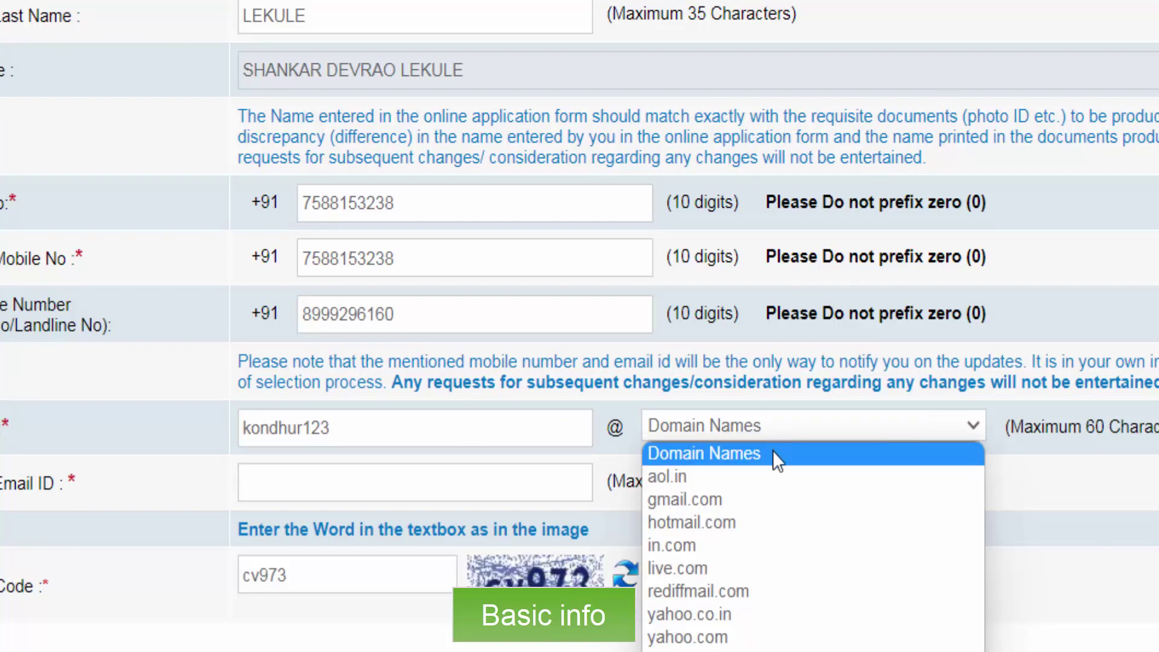
left_click(733, 499)
left_click(409, 484)
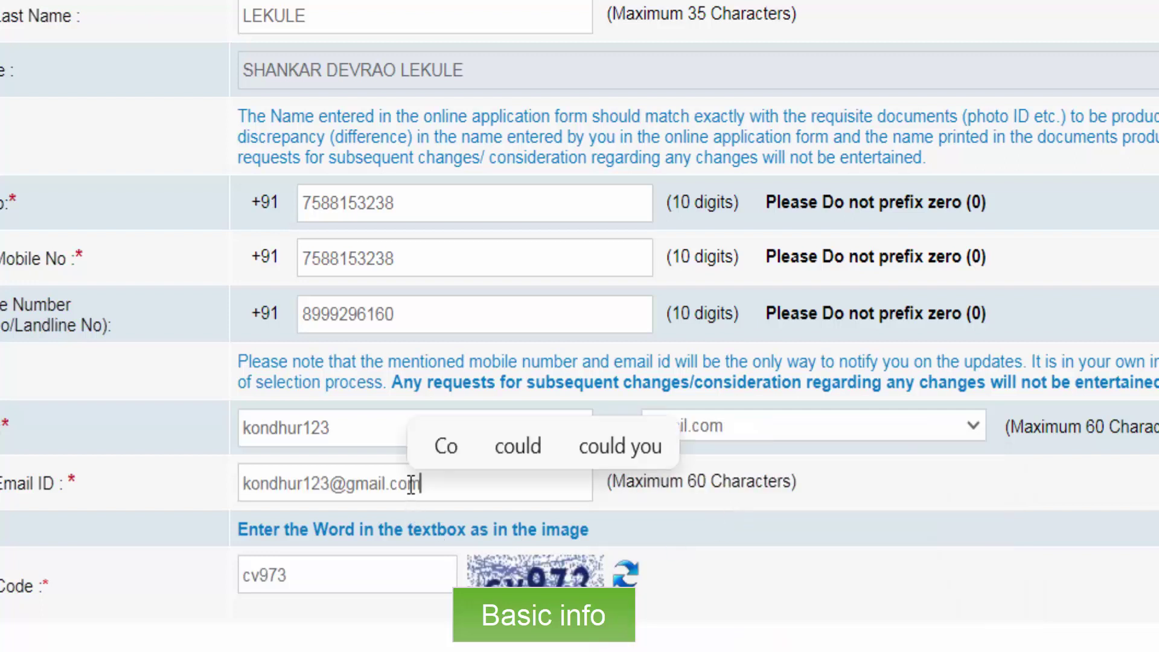
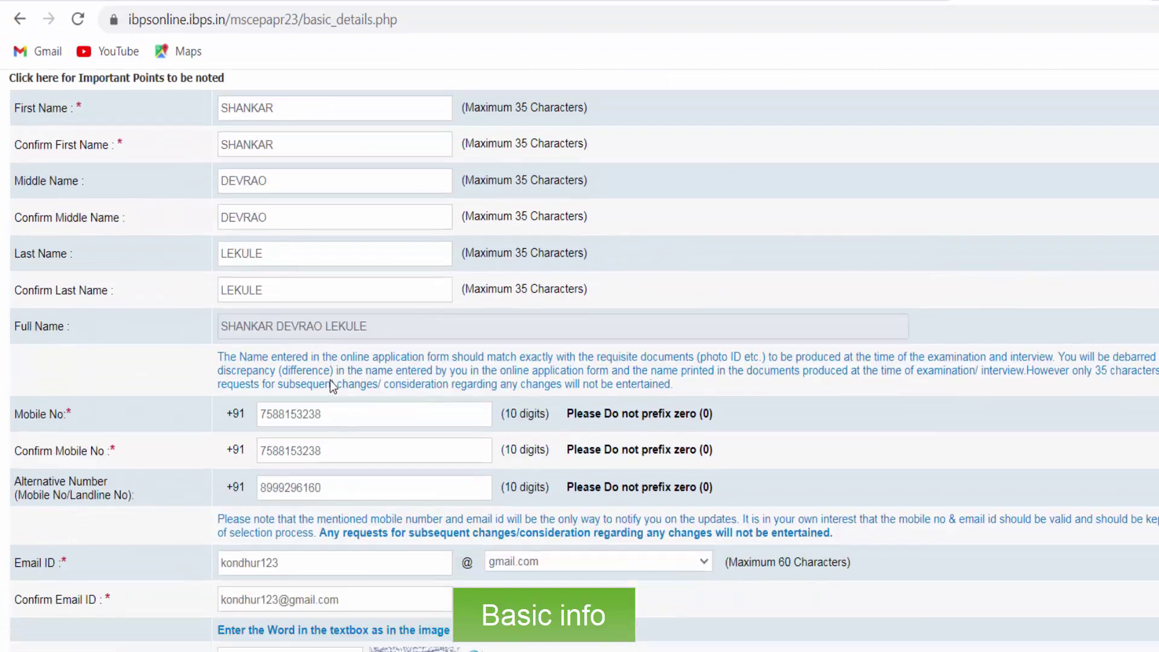
Submit the basic details with Complete Registration to bring up the no-edits warning.
scroll(331, 381, "down", 1)
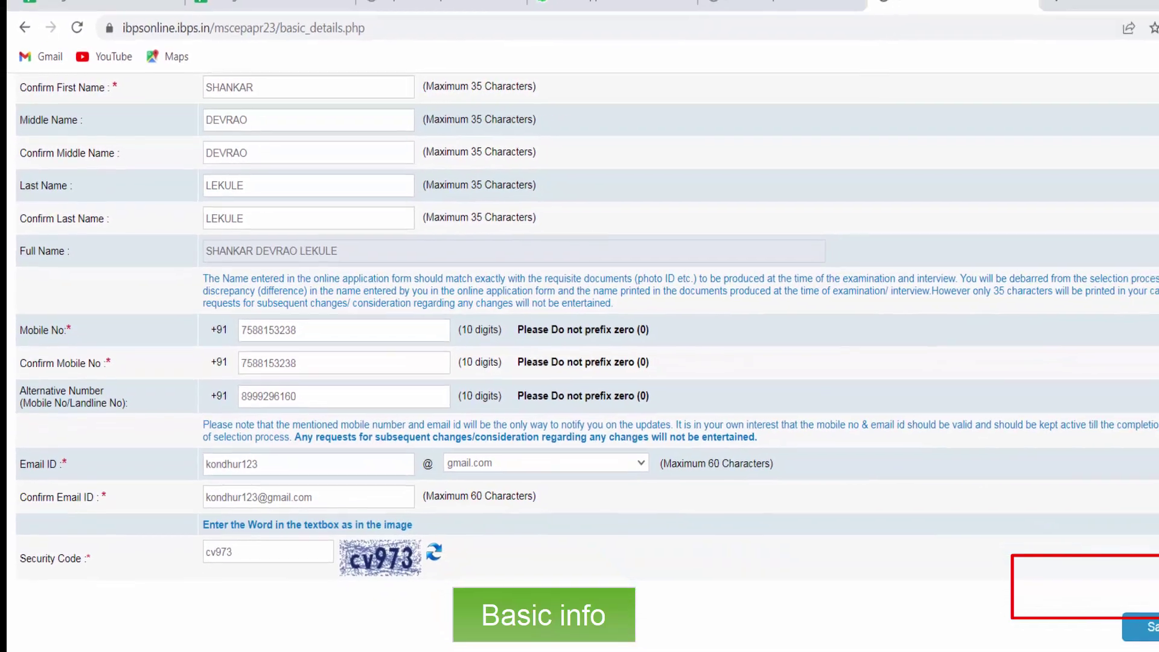
left_click(1095, 588)
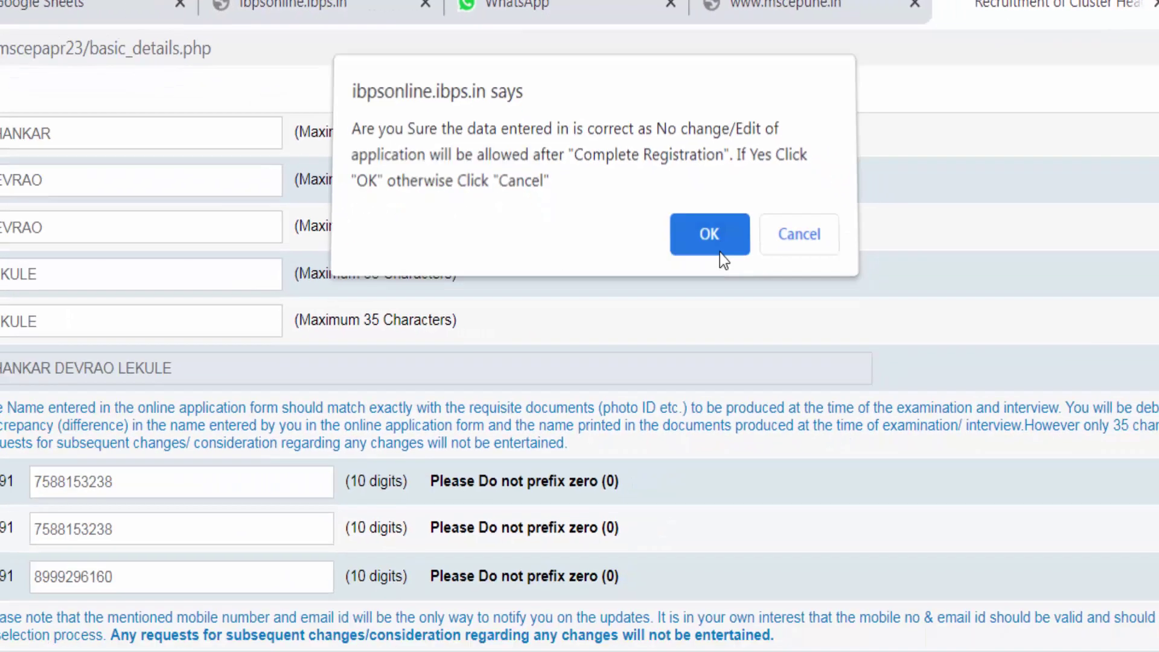
Accept the warning to finish basic registration and get a provisional registration number.
left_click(790, 391)
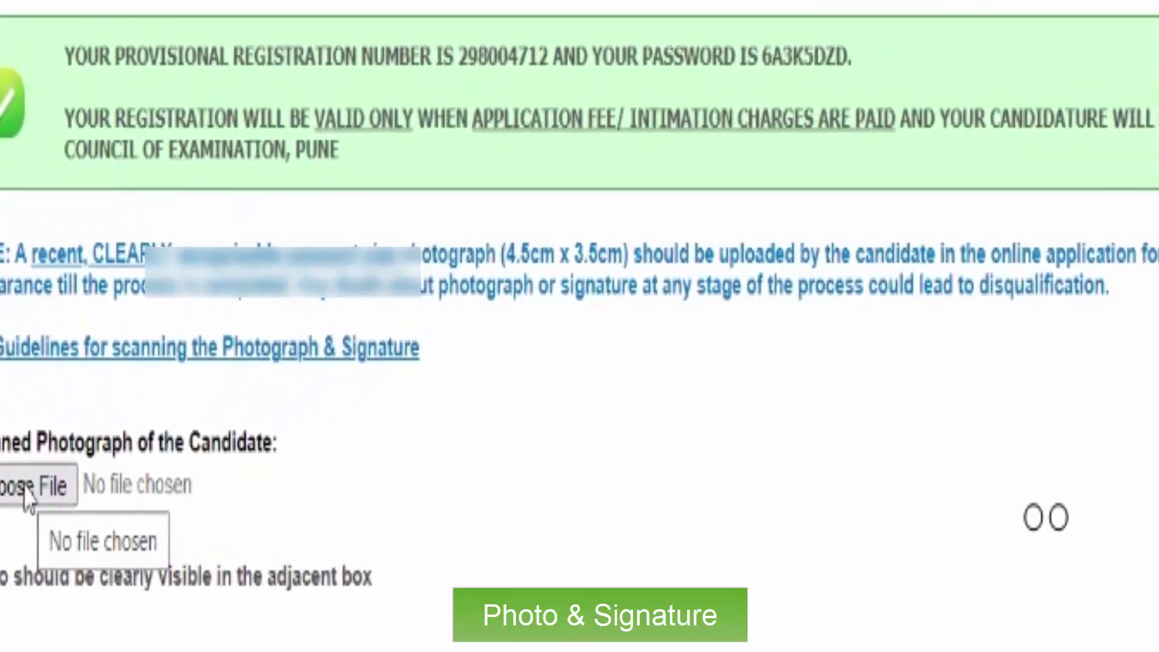
Pick DSC_0527 from the Downloads folder as the candidate's photograph.
left_click(42, 509)
left_click(522, 354)
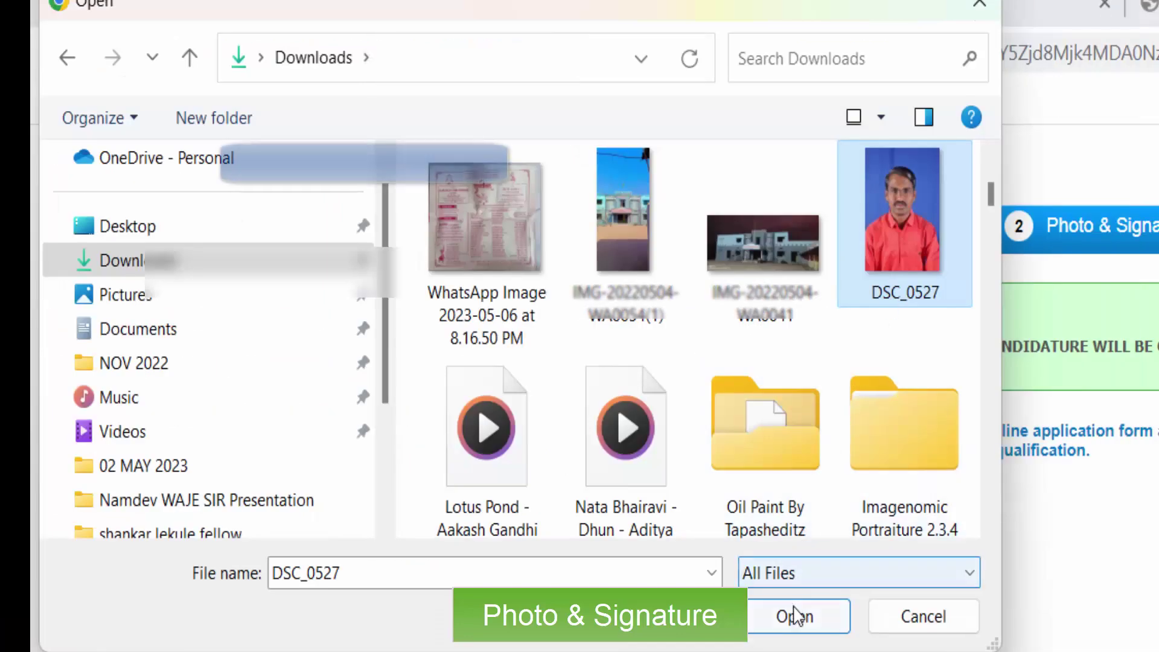
left_click(794, 615)
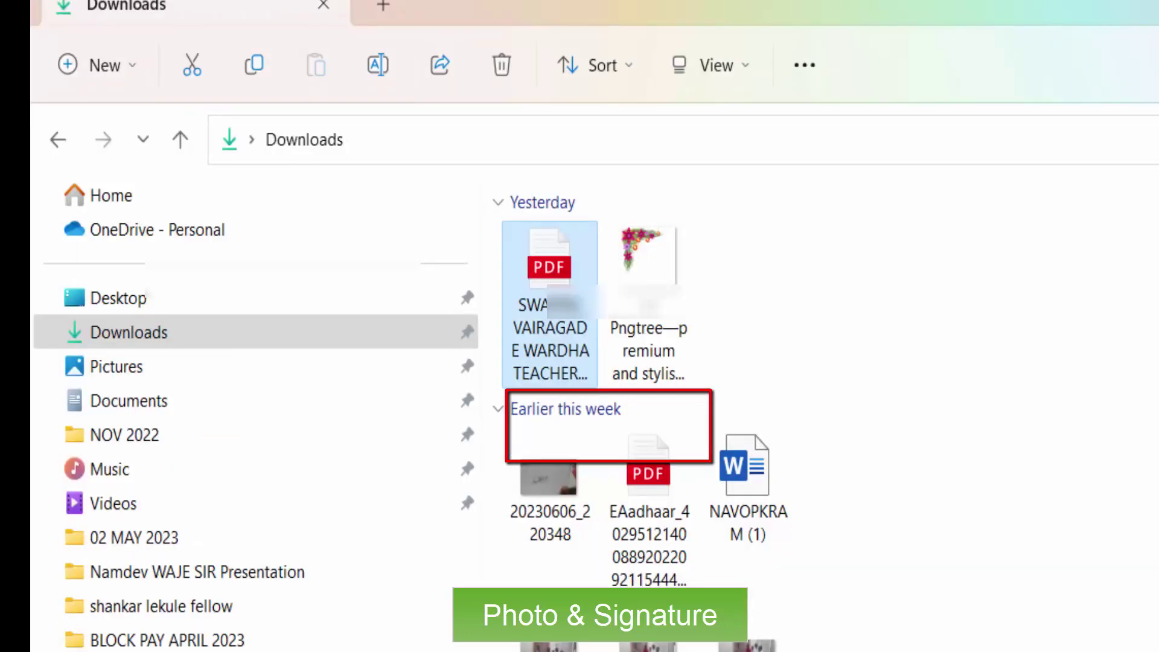
Scroll down through the Downloads folder's PDFs and photo images.
scroll(815, 393, "down", 10)
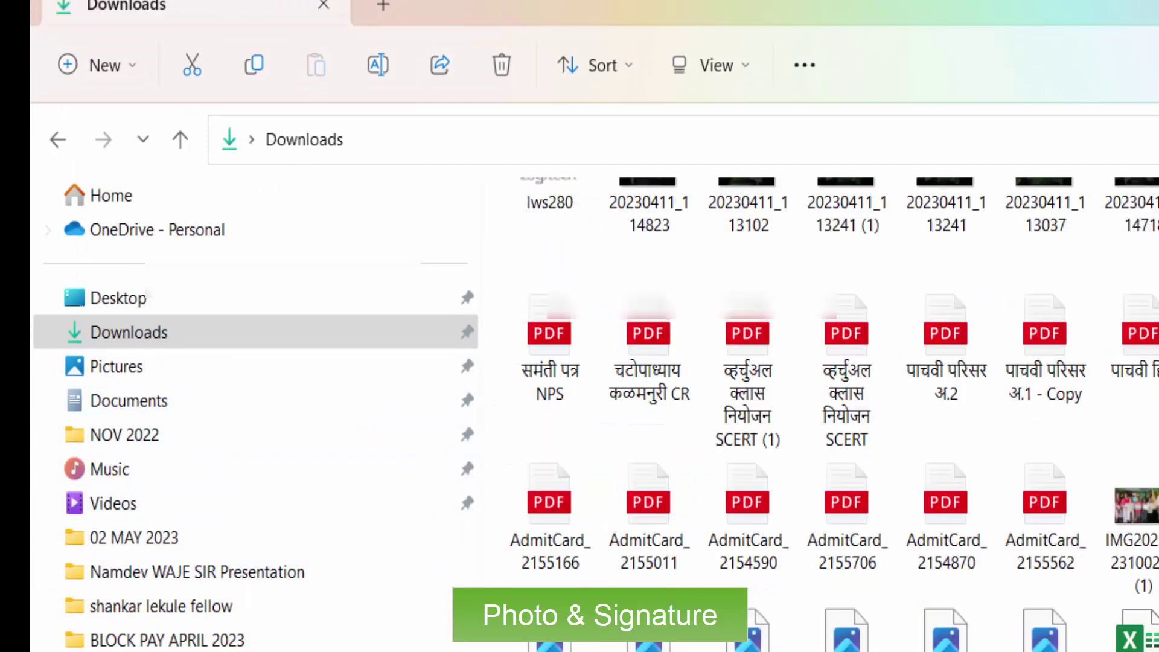
scroll(815, 410, "down", 15)
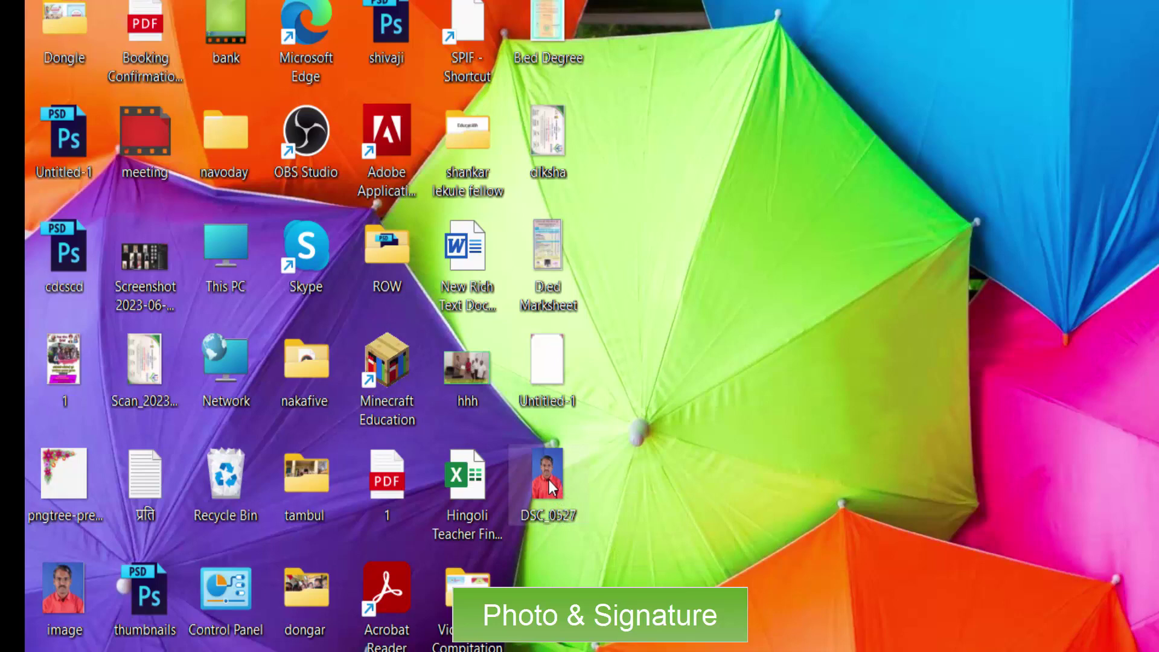
Open DSC_0527.JPG from the desktop in the Photos viewer.
double_click(549, 486)
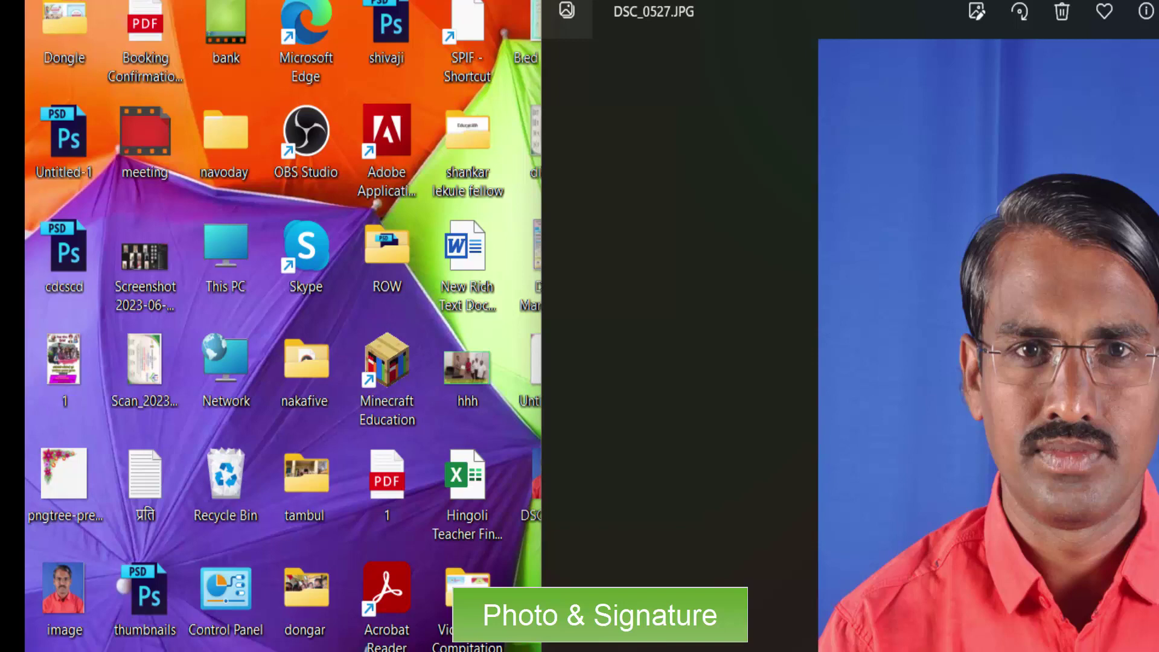
Close the Photos viewer showing DSC_0527 to return to the browser.
key("alt+F4")
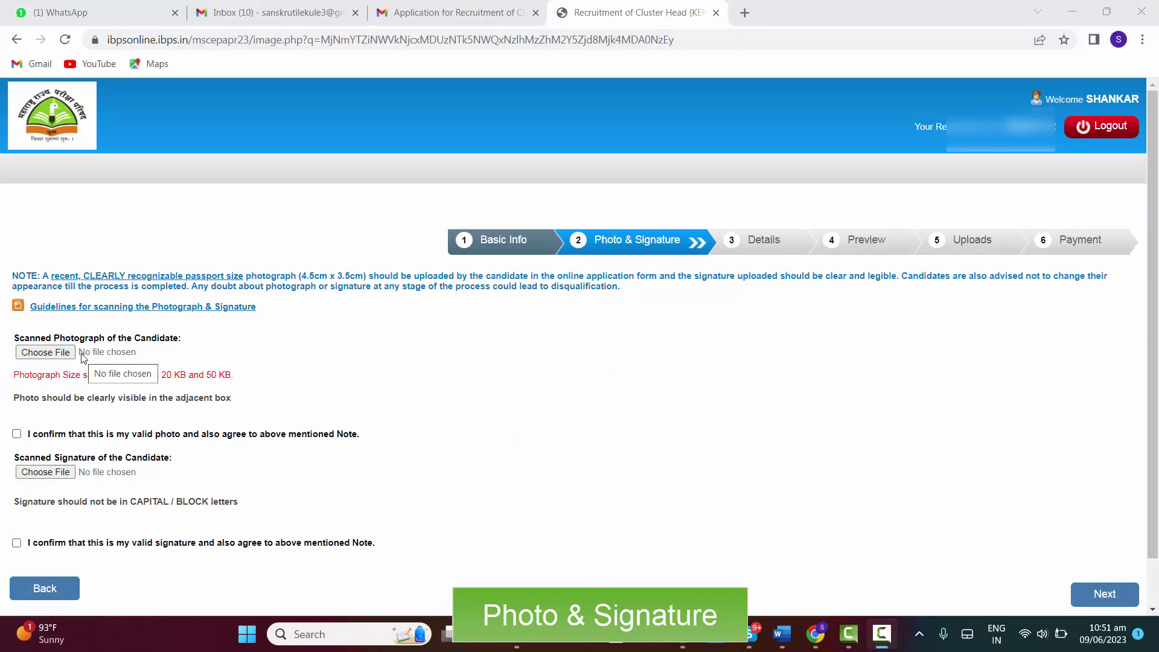
Upload the Desktop file 'image' as the candidate's photograph.
left_click(60, 352)
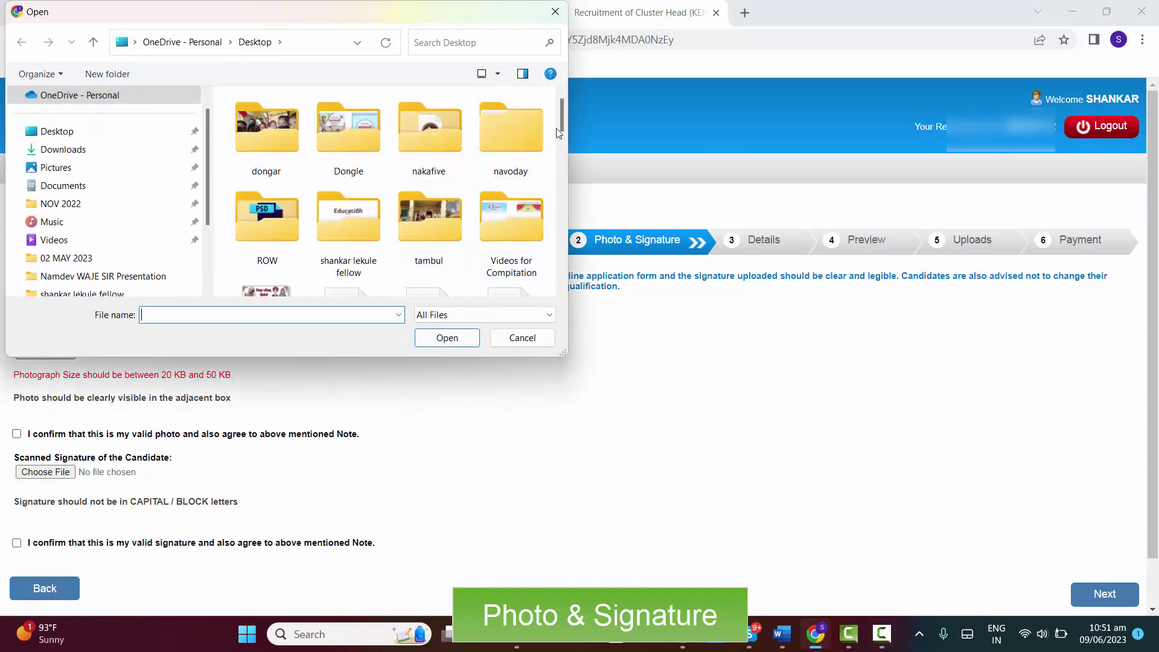
left_click_drag(559, 119, 574, 215)
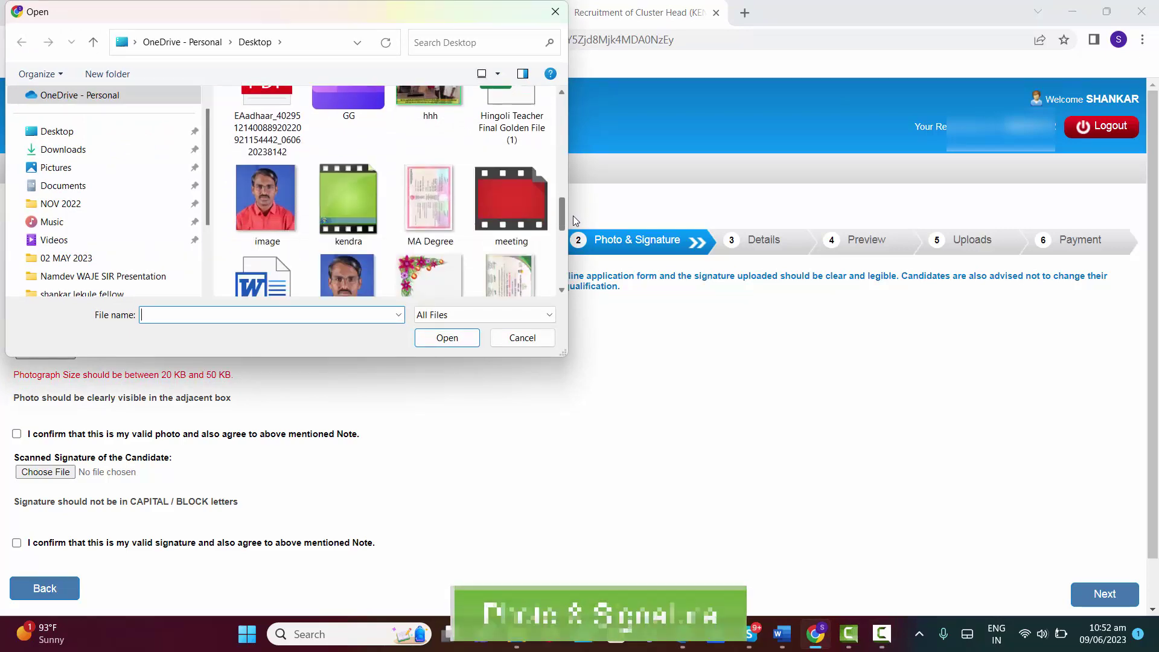
left_click(266, 208)
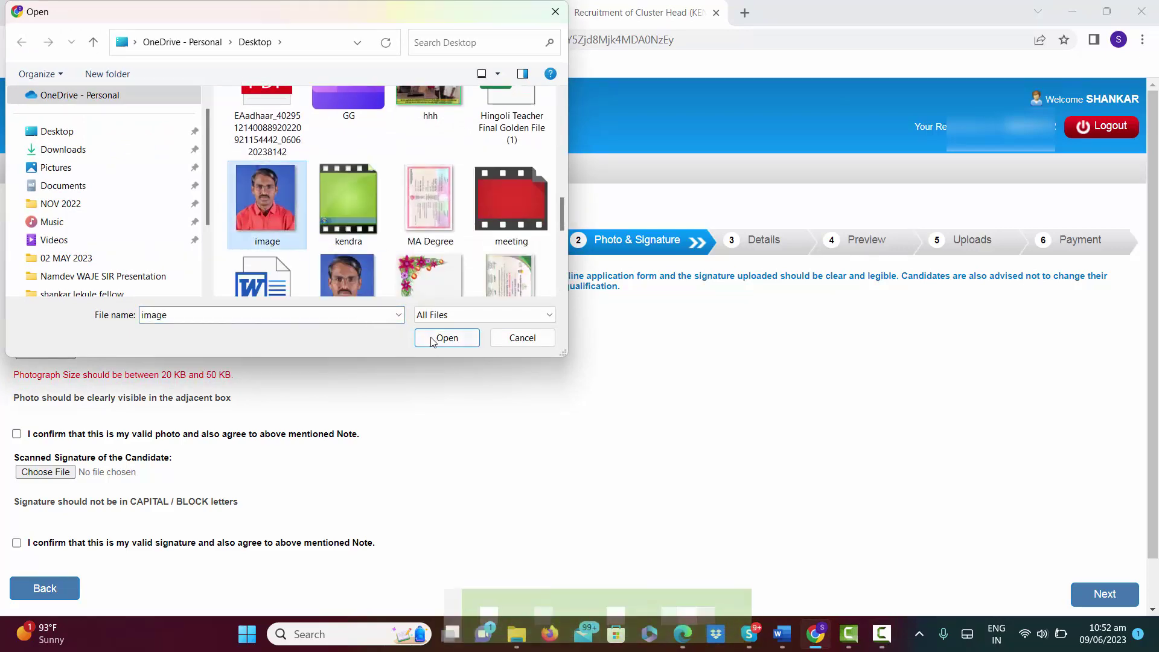
left_click(432, 338)
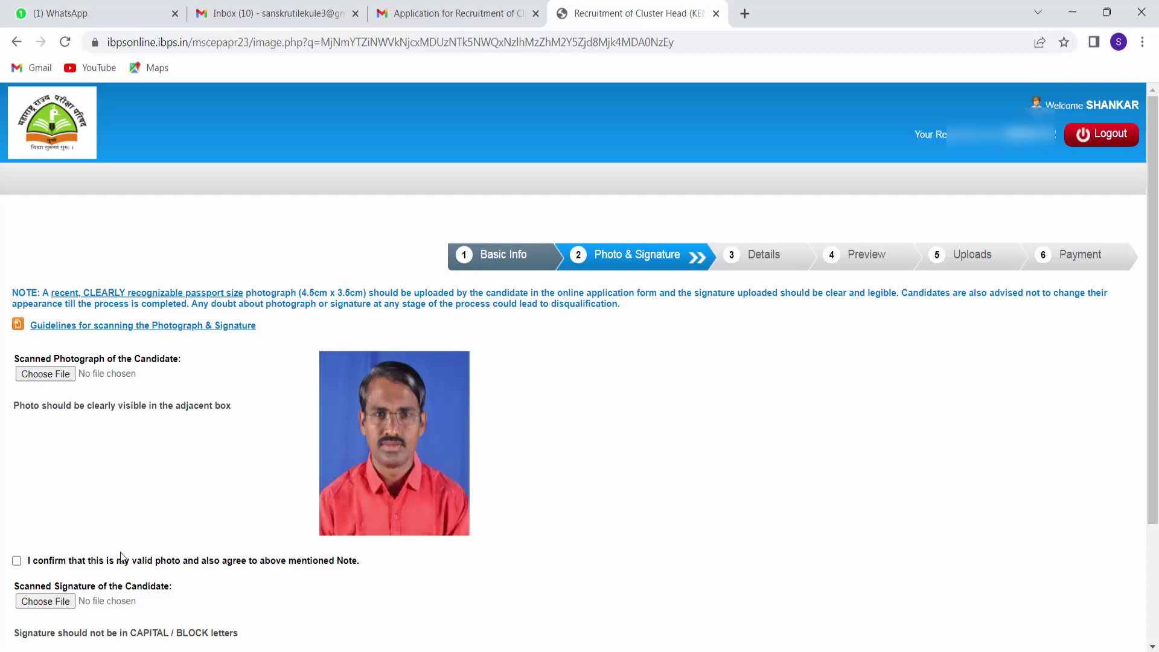
Upload the 'sign' image file as the candidate's signature.
scroll(118, 552, "down", 1)
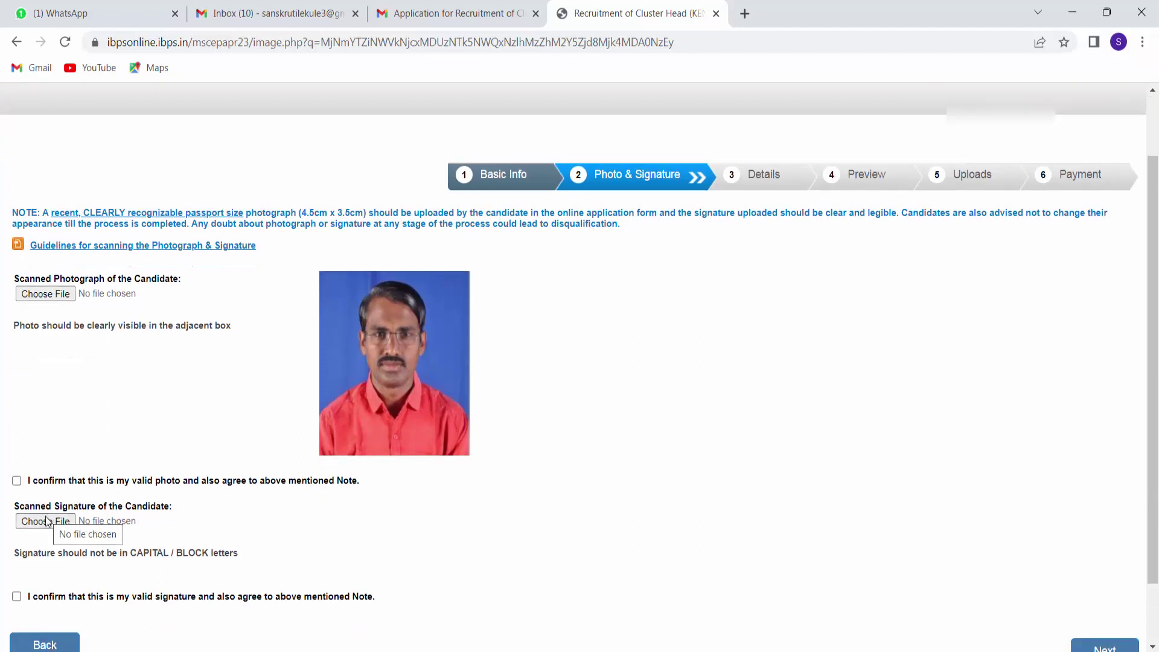
left_click(46, 523)
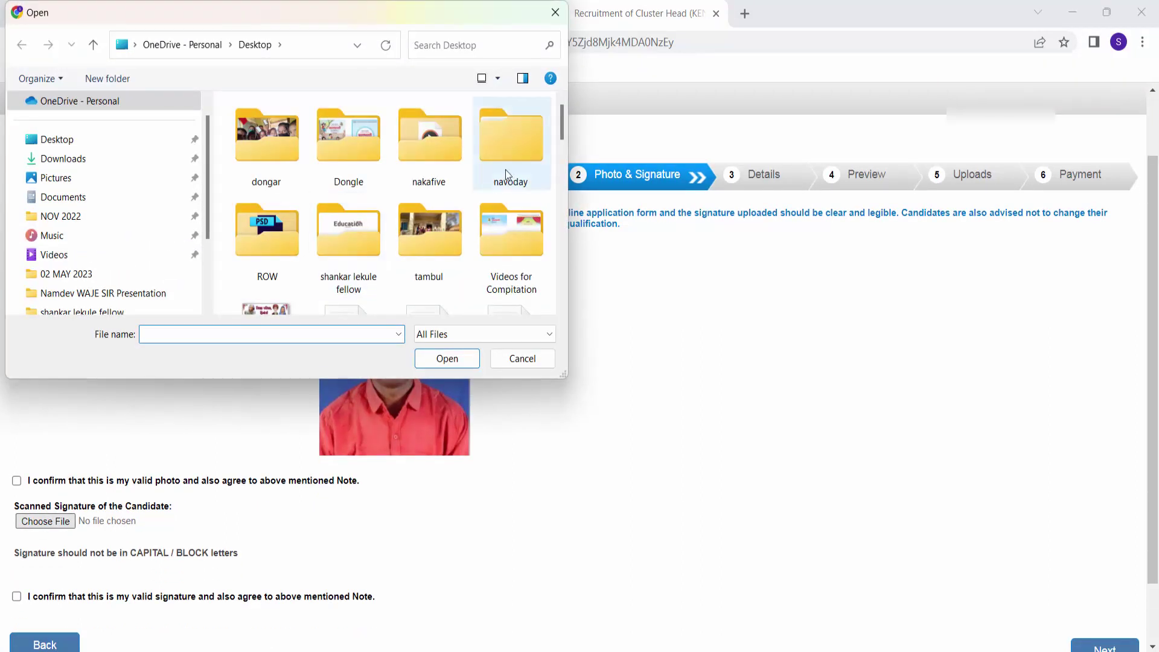
left_click_drag(562, 124, 556, 284)
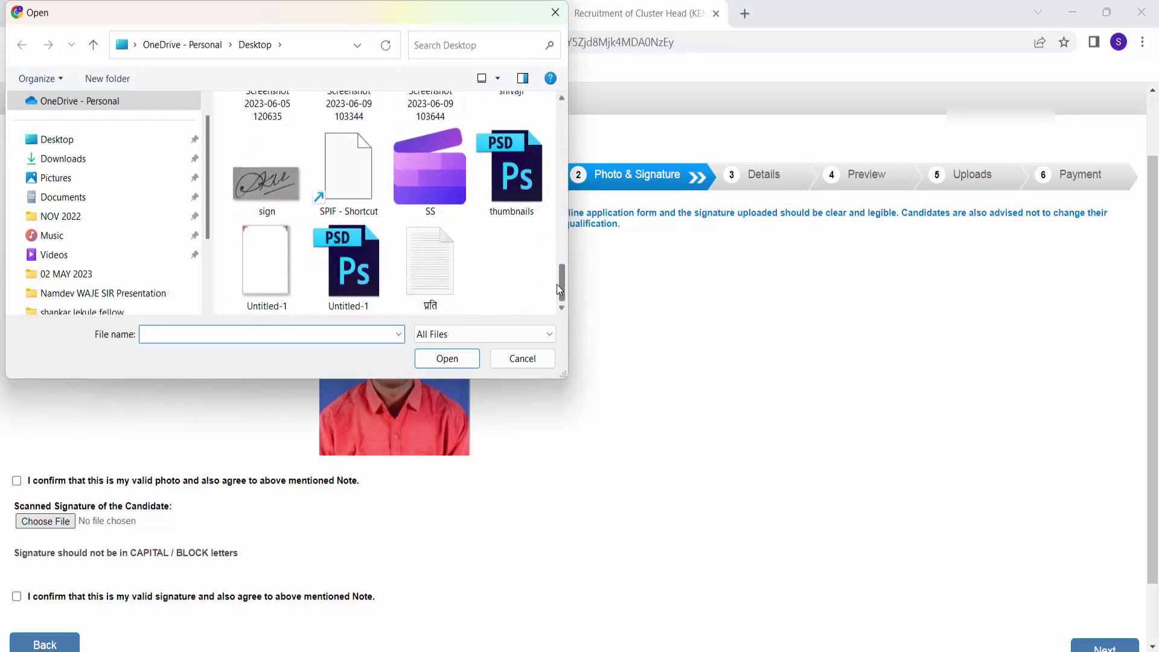
left_click(266, 186)
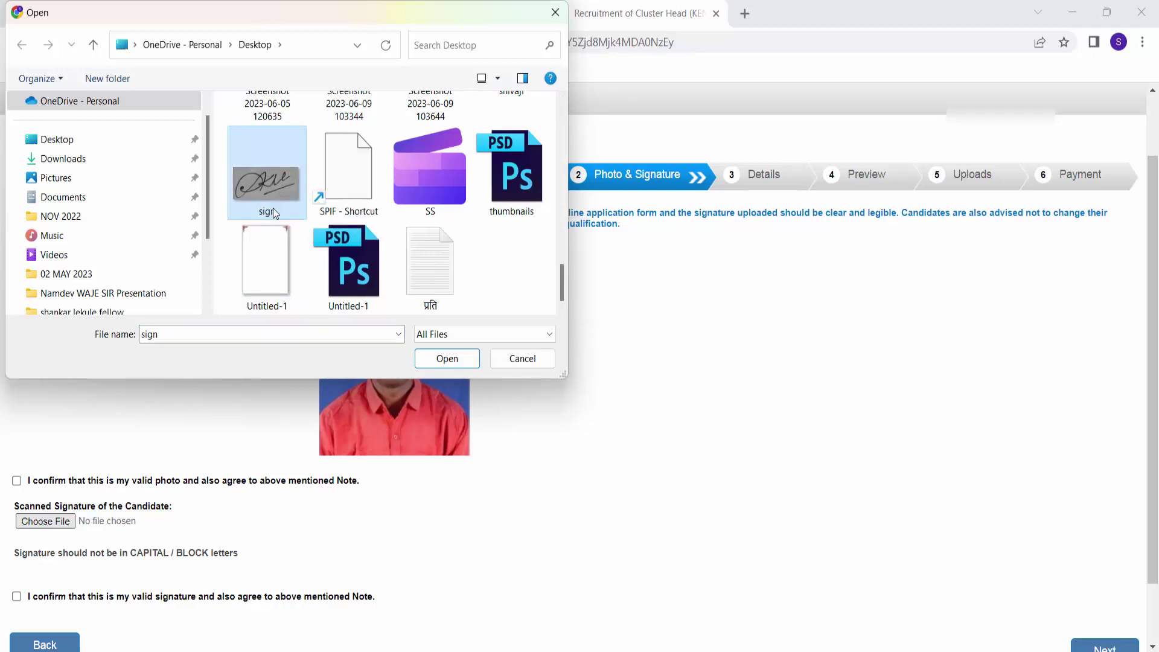
left_click(442, 362)
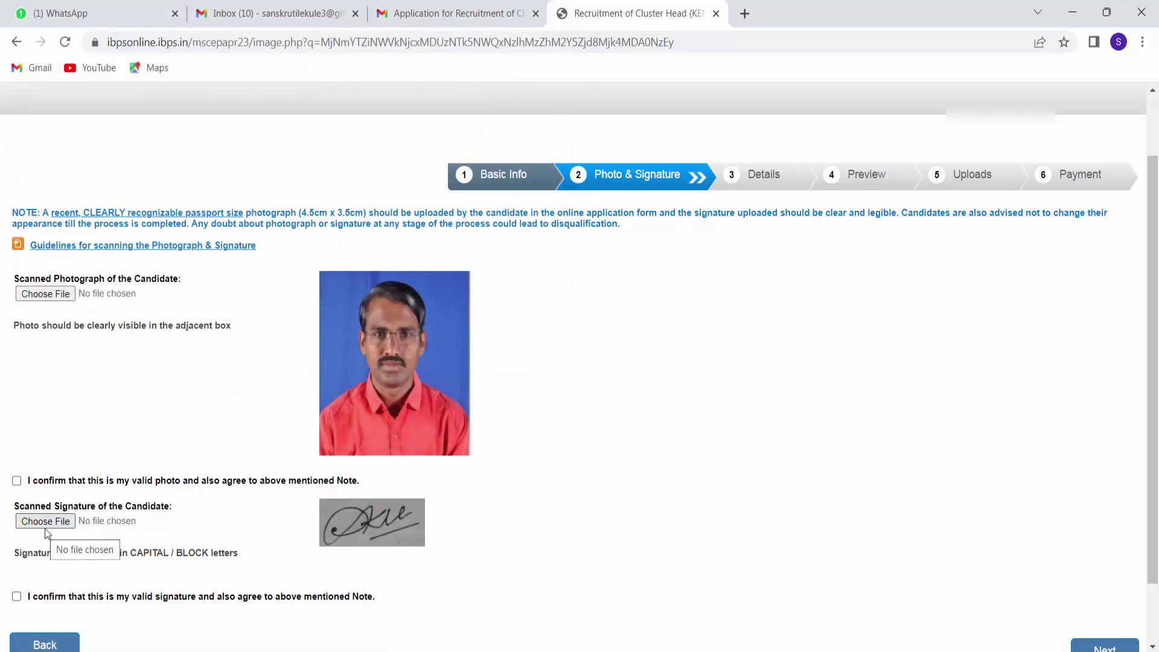
scroll(351, 576, "down", 1)
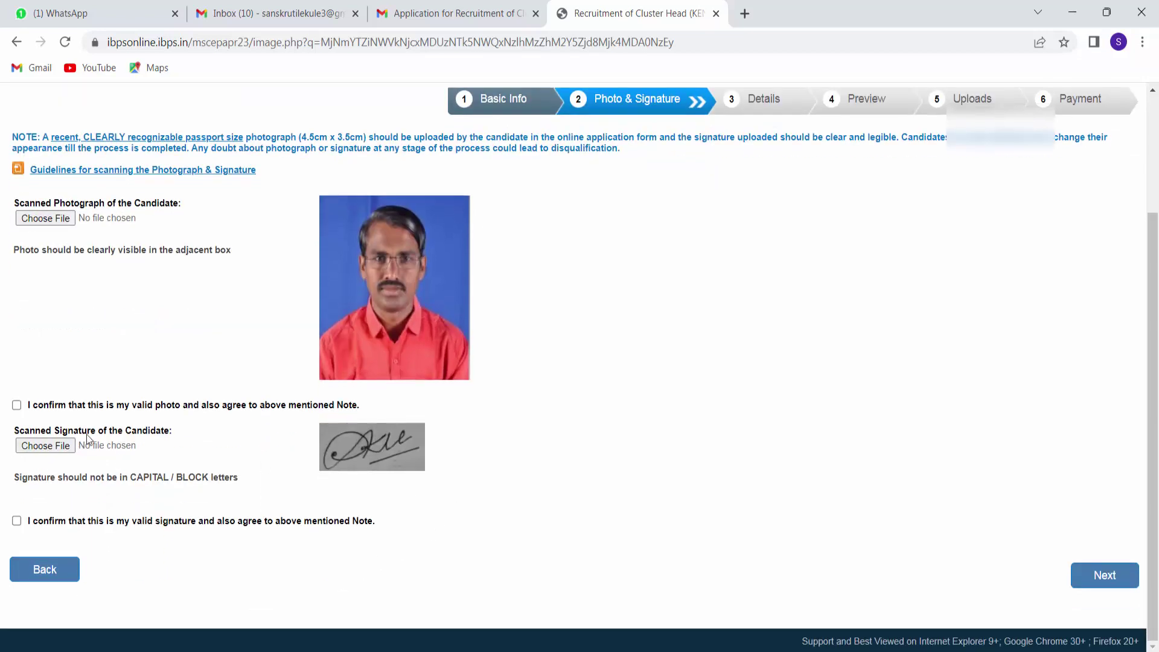
Tick the signature and photo declaration boxes and continue to the Details step.
left_click(18, 522)
left_click(1113, 588)
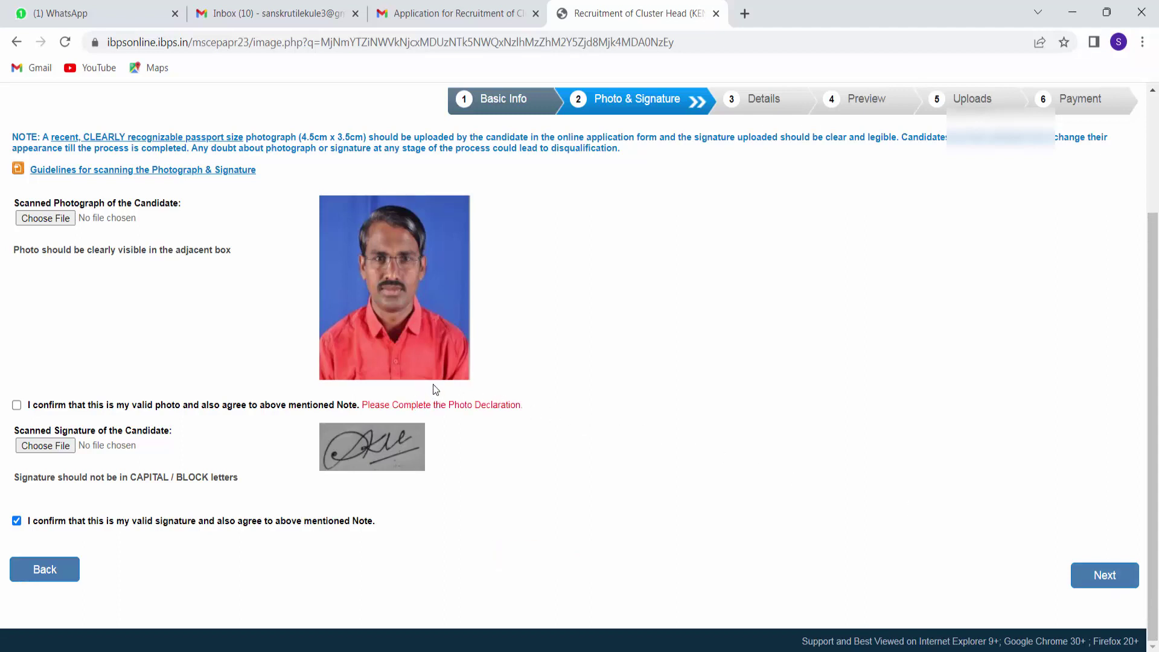
left_click(17, 405)
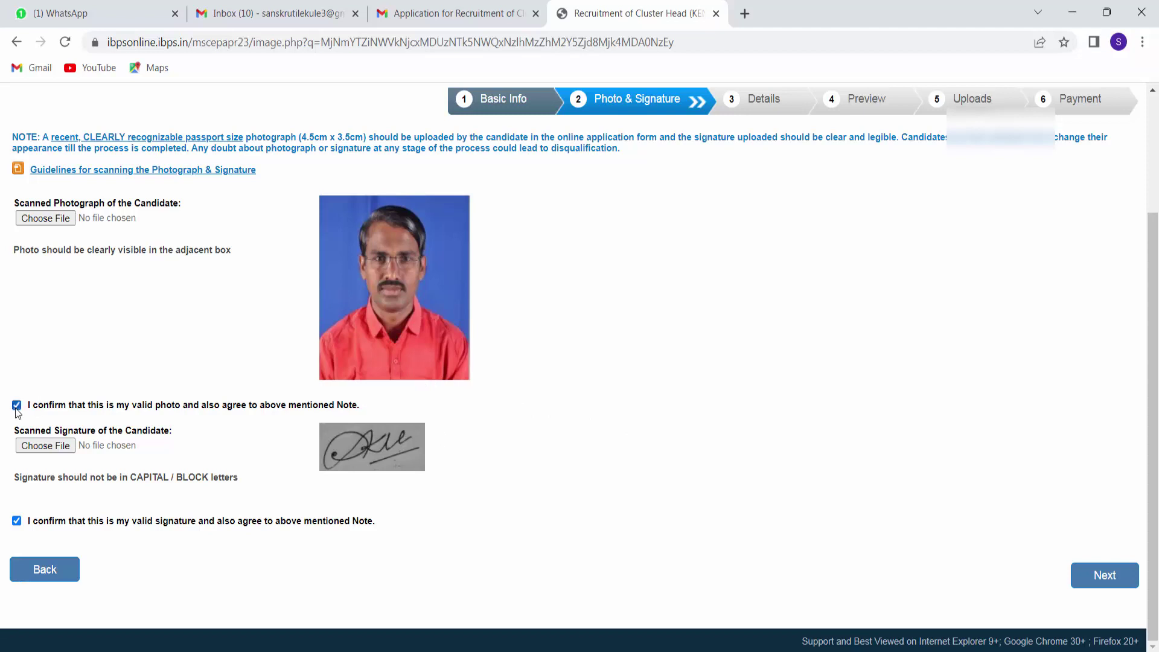
left_click(1105, 576)
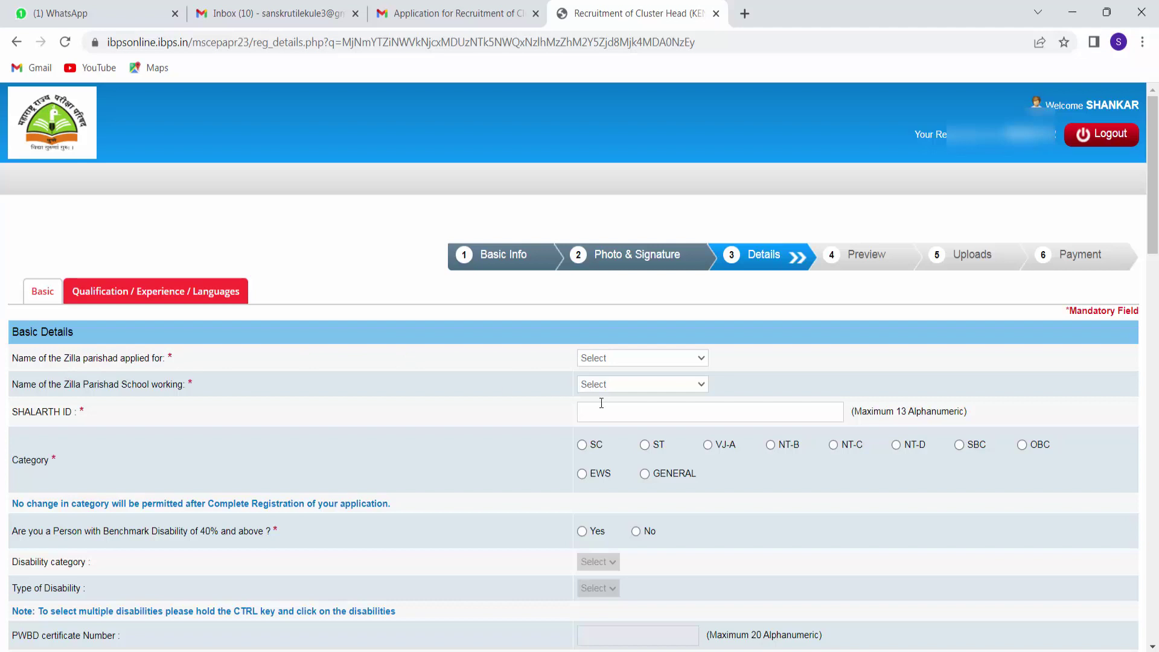
Set both the applied-for and working-school Zilla Parishad to Hingoli Zilla Parishad.
left_click(631, 357)
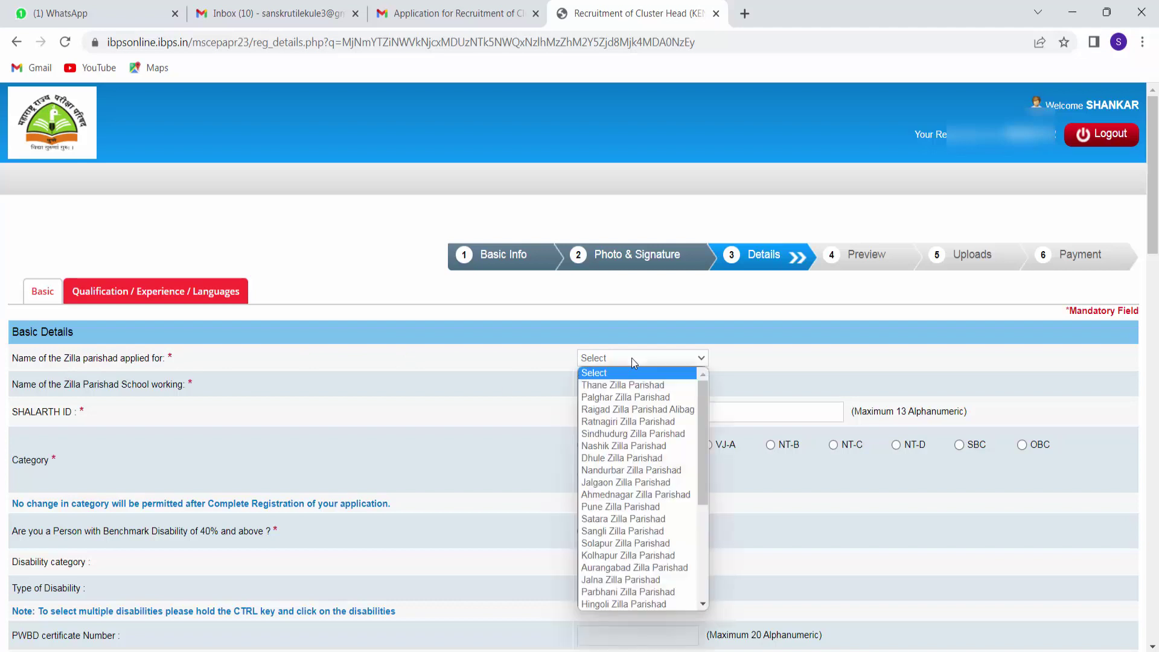
scroll(631, 458, "down", 3)
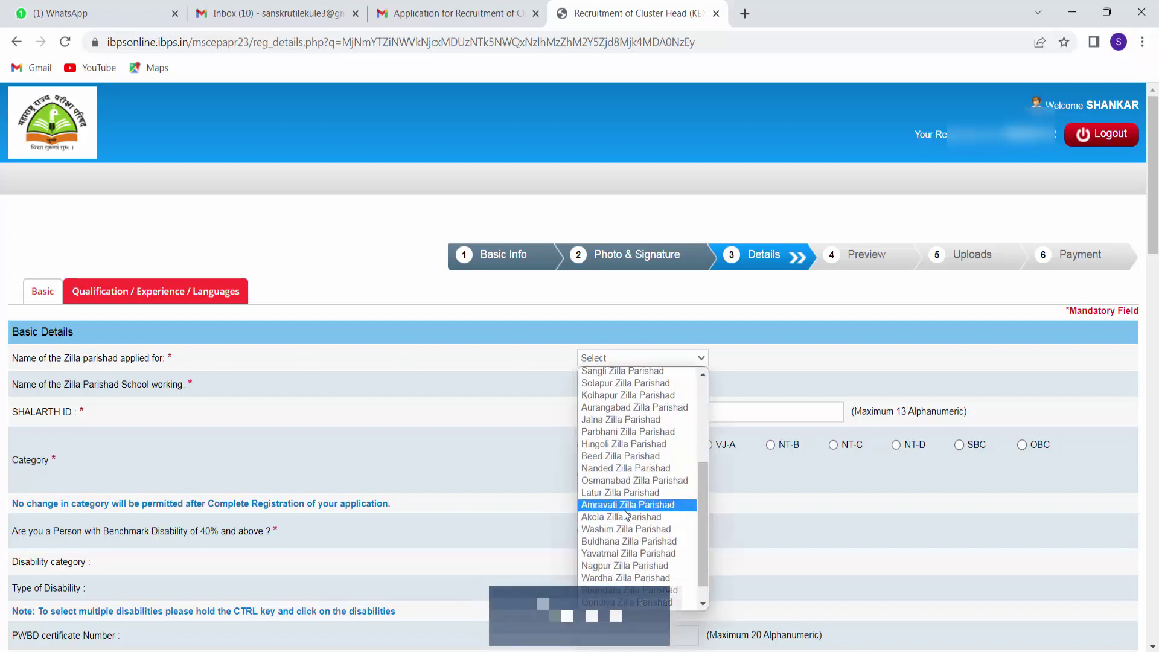
left_click(618, 444)
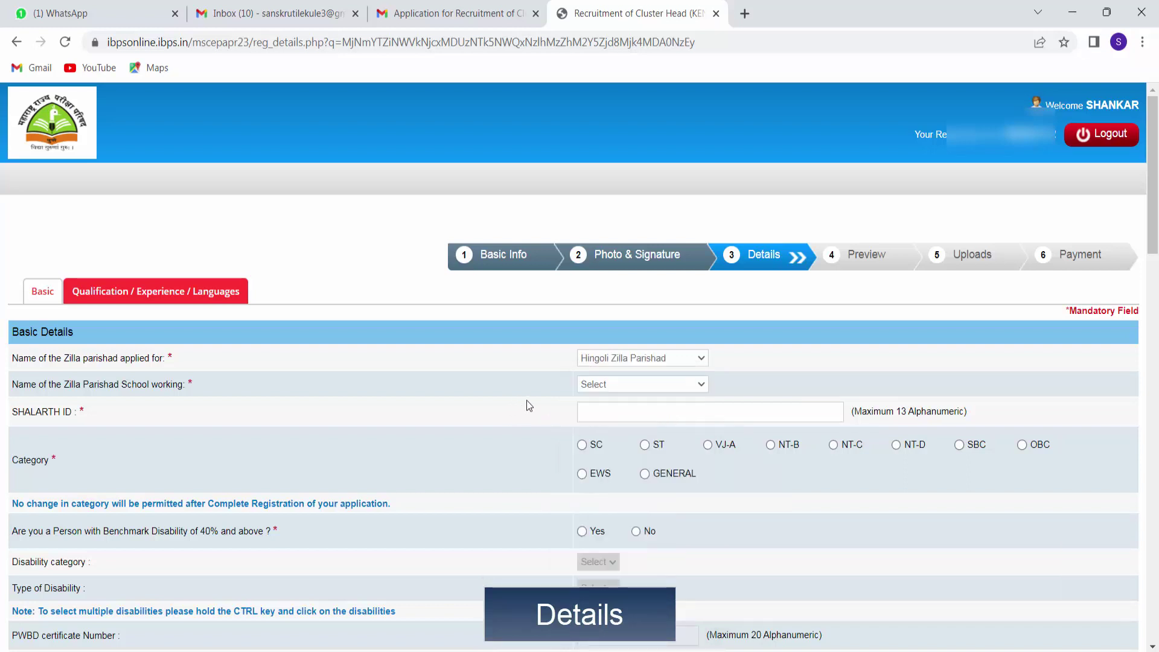
left_click(638, 384)
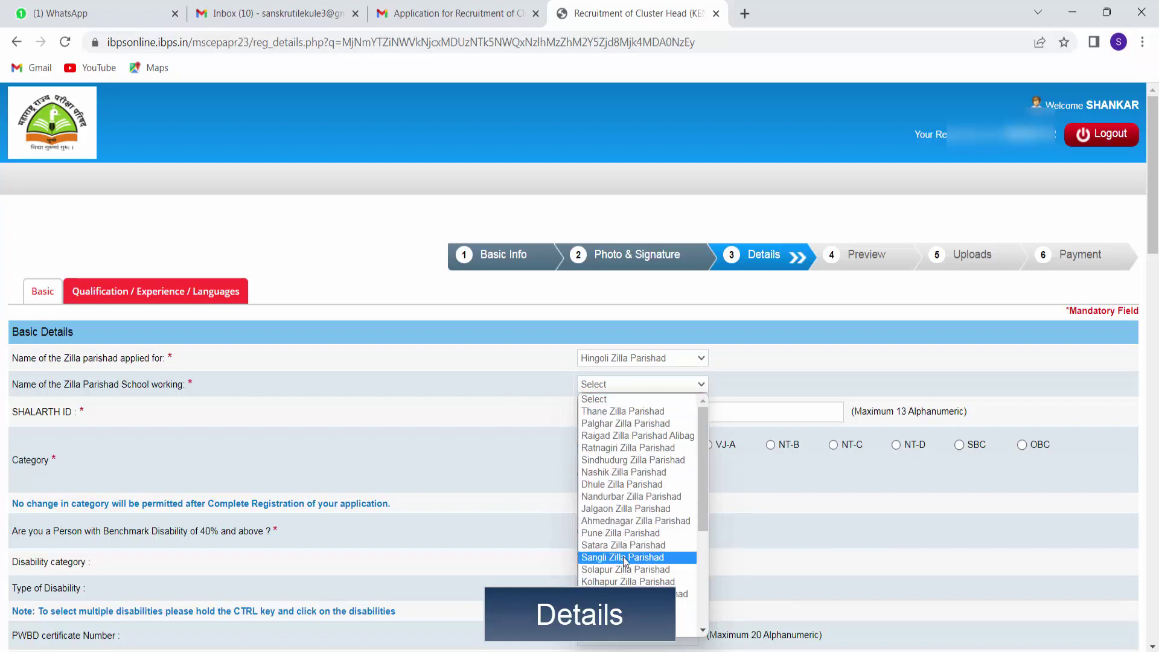
left_click(628, 630)
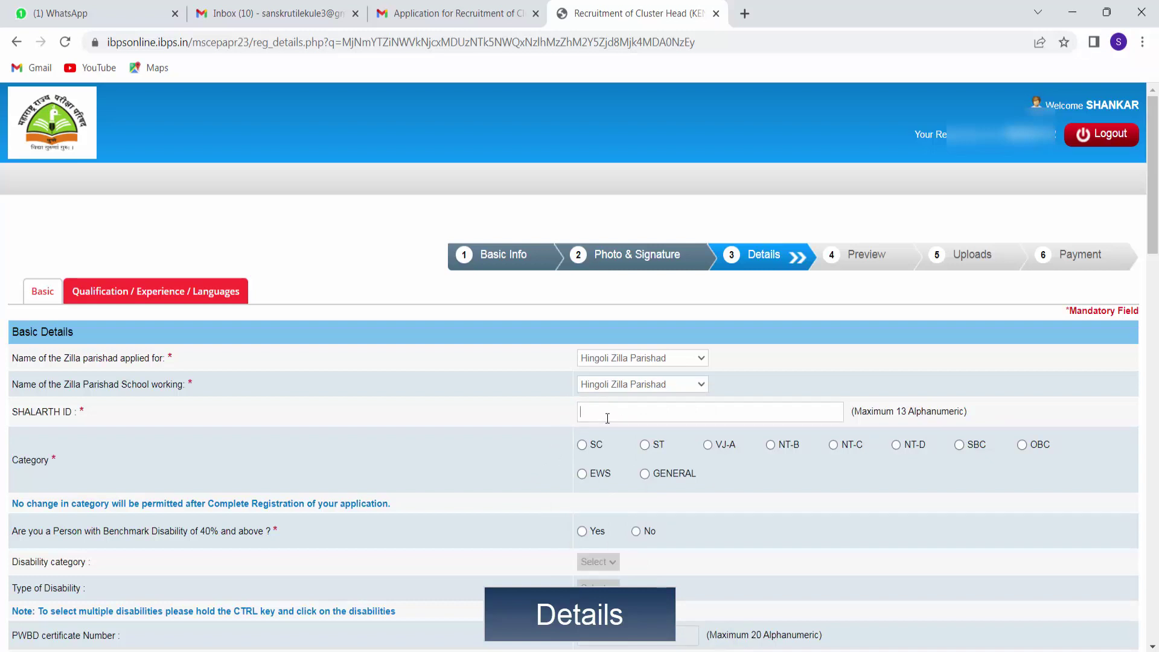
Enter the candidate's SHALARTH ID and choose NT-C as the category, acknowledging the warning.
type("02ded")
key("BackSpace")
key("BackSpace")
key("BackSpace")
type("DED00000000")
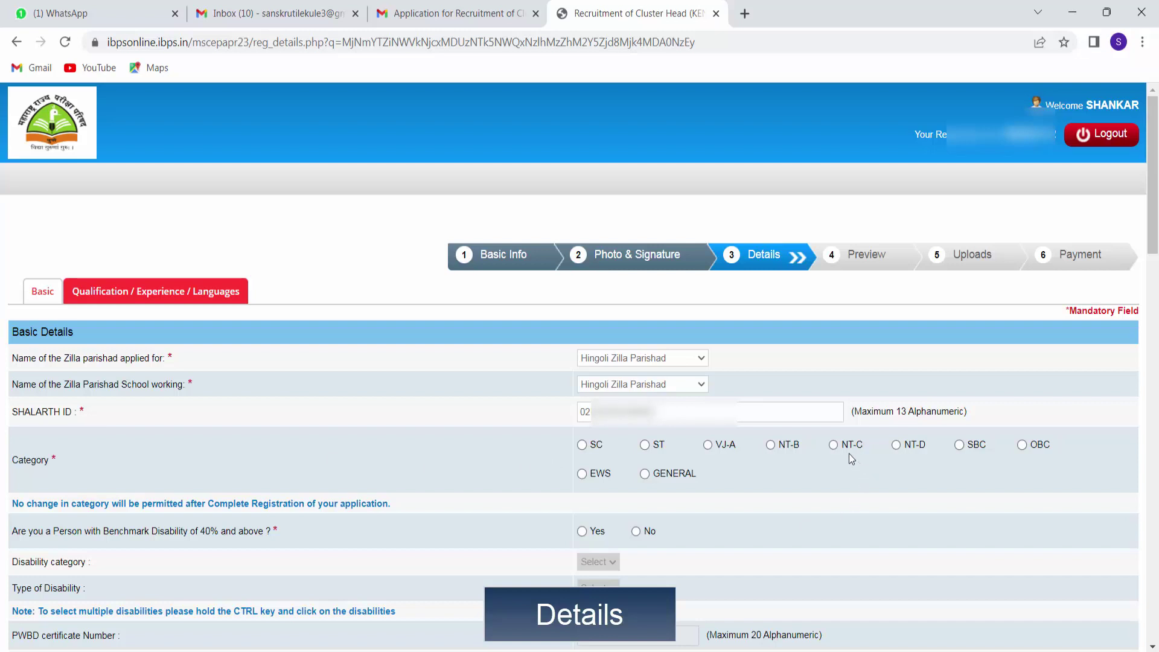
left_click(833, 445)
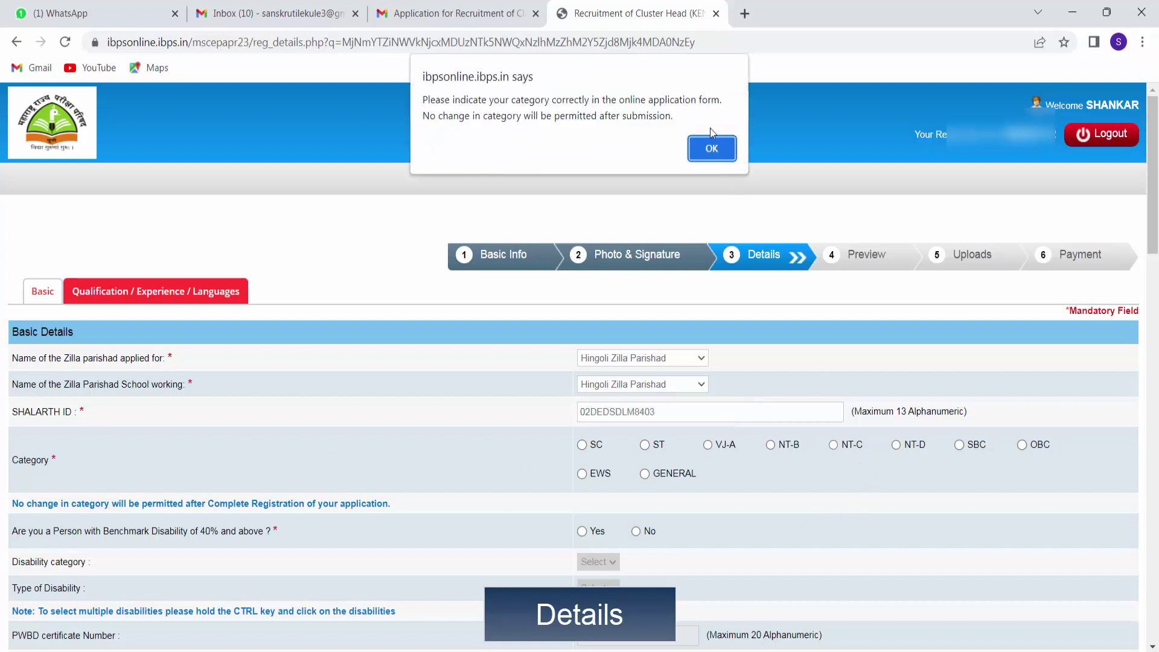
left_click(711, 149)
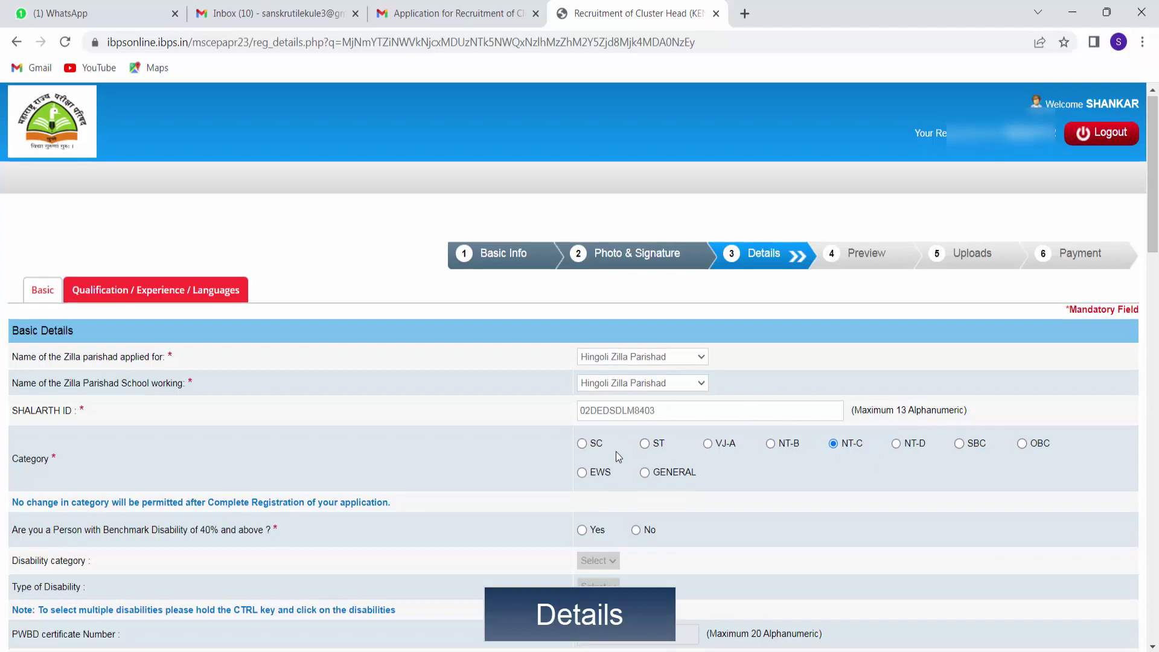
scroll(651, 444, "down", 1)
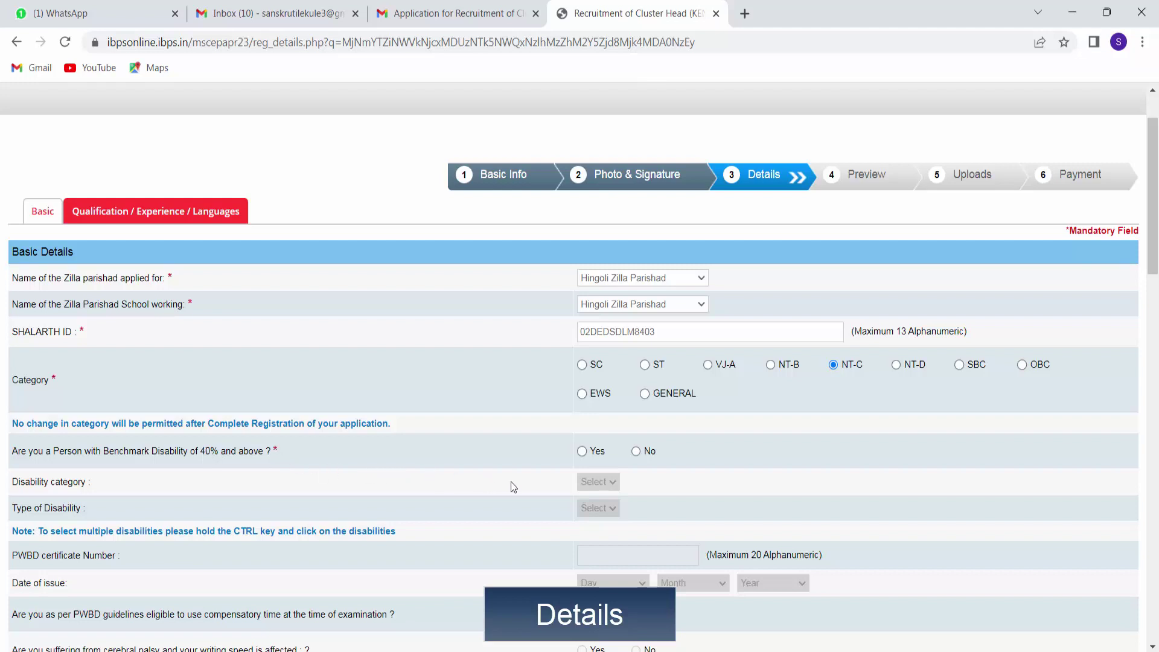
Answer No to benchmark disability and religious minority, and set the religion to Hindu.
left_click(636, 454)
scroll(634, 454, "down", 1)
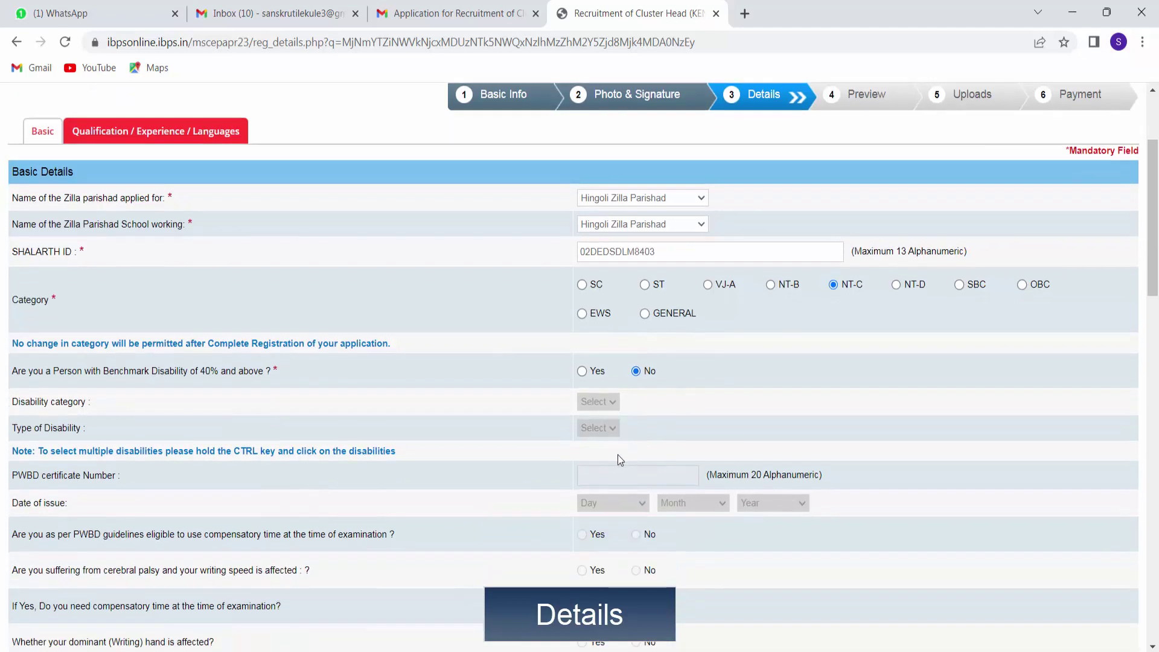
scroll(603, 498, "down", 1)
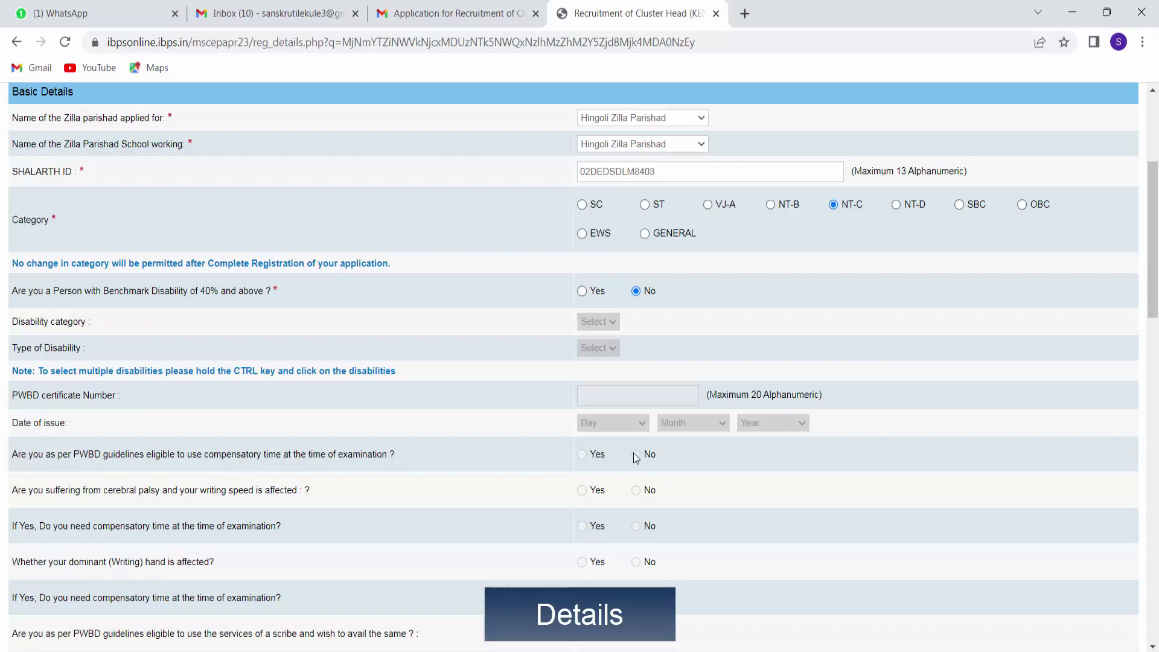
scroll(640, 513, "down", 1)
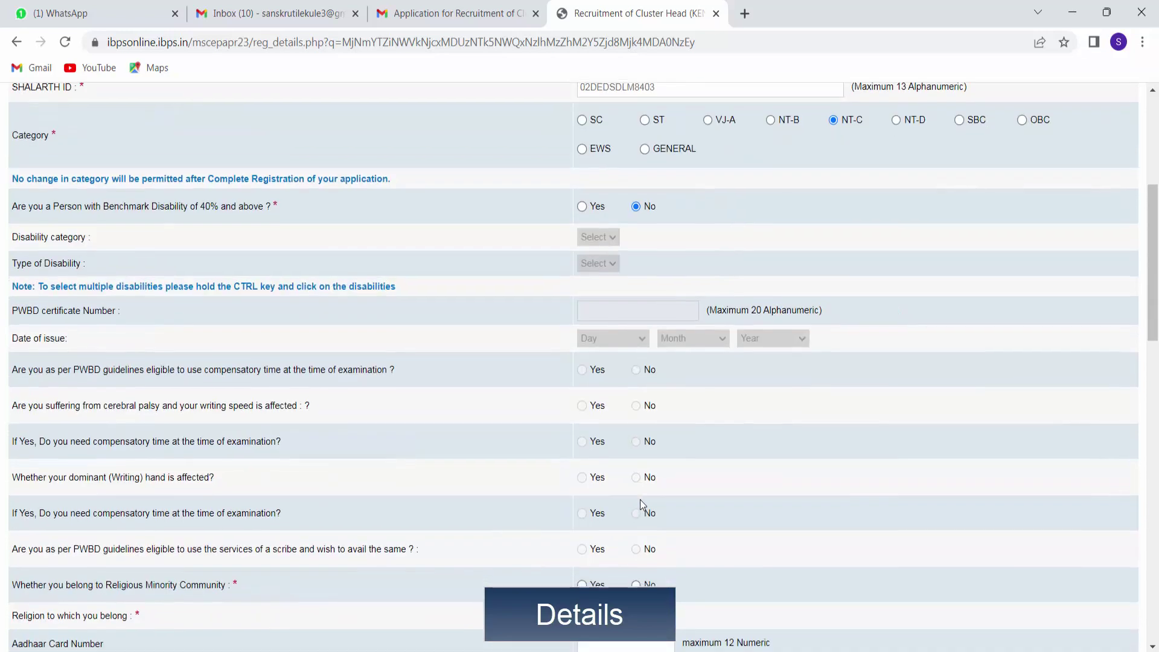
scroll(640, 504, "down", 1)
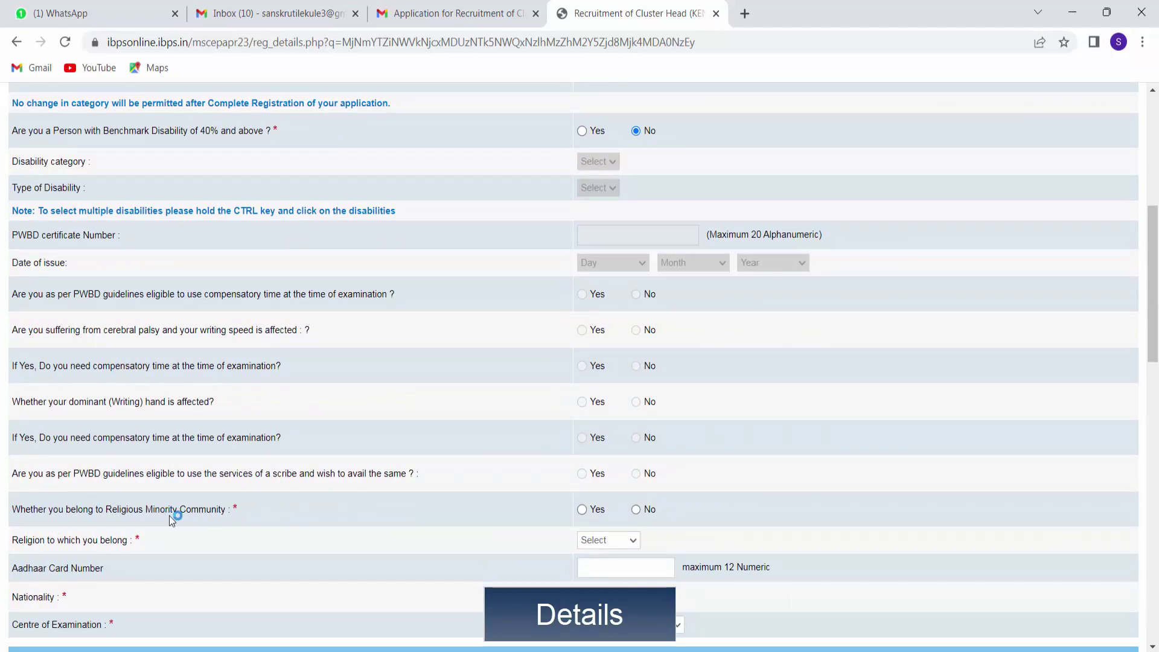
left_click(636, 510)
left_click(602, 542)
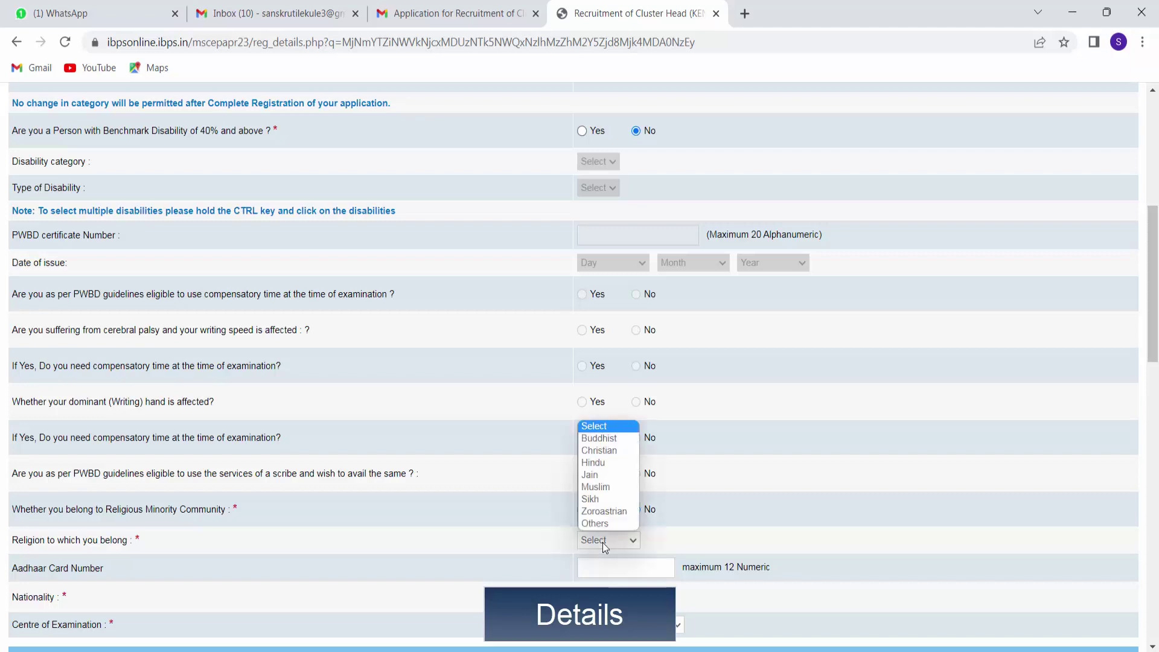
left_click(602, 463)
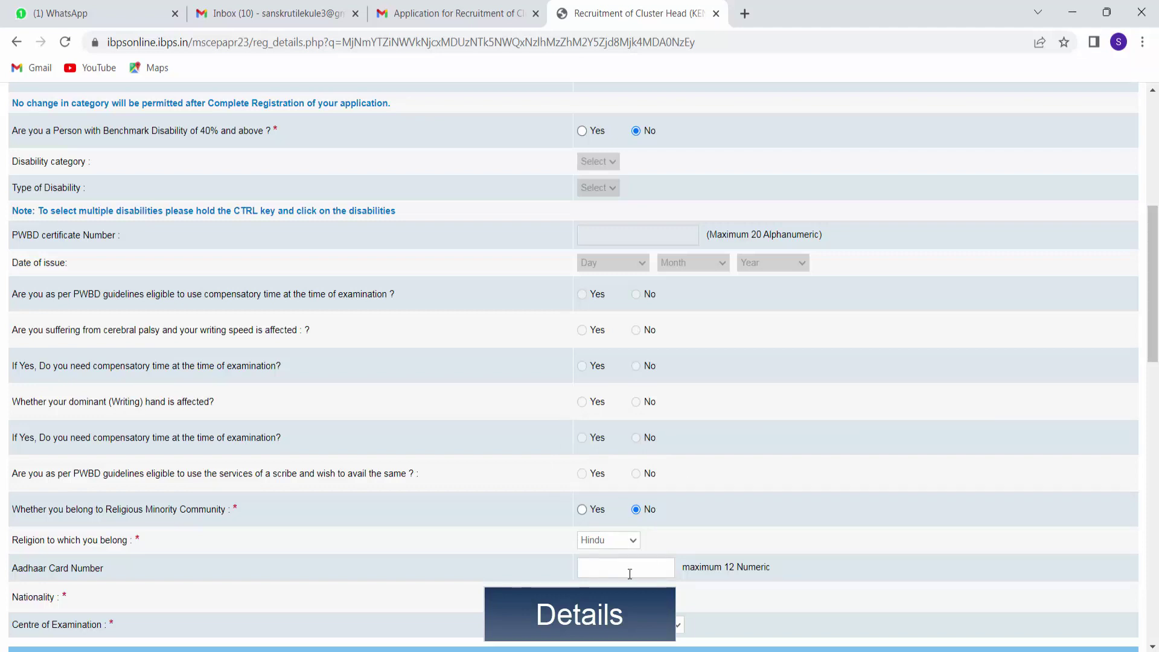
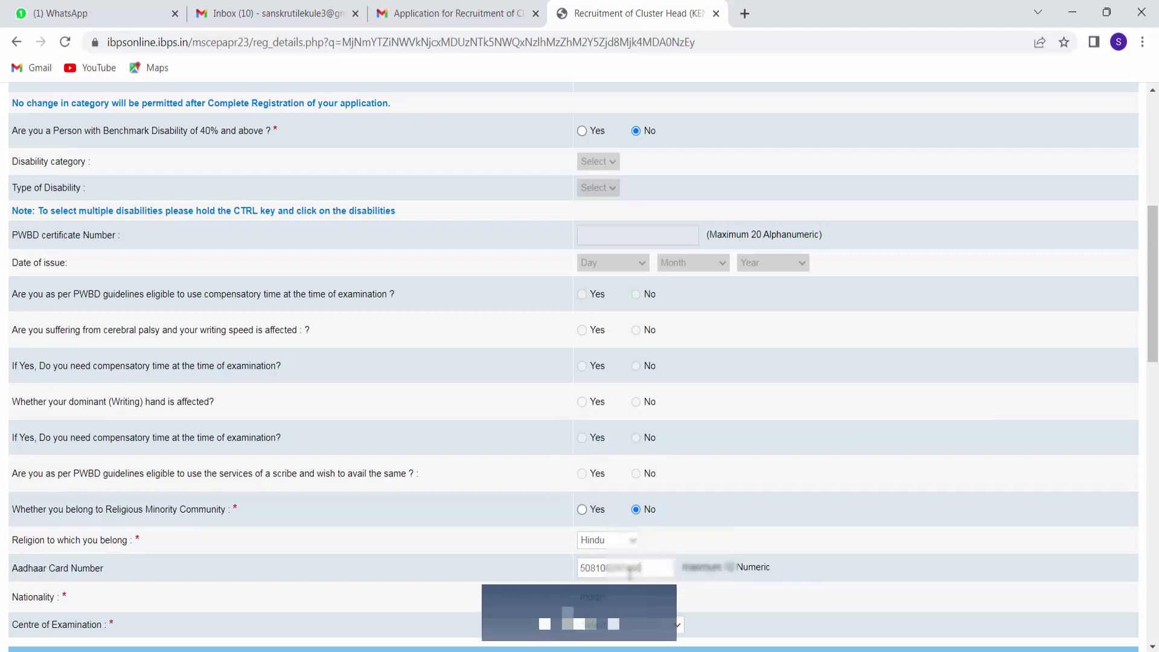
Finish the Aadhaar number and choose HINGOLI as the examination centre.
scroll(775, 531, "down", 1)
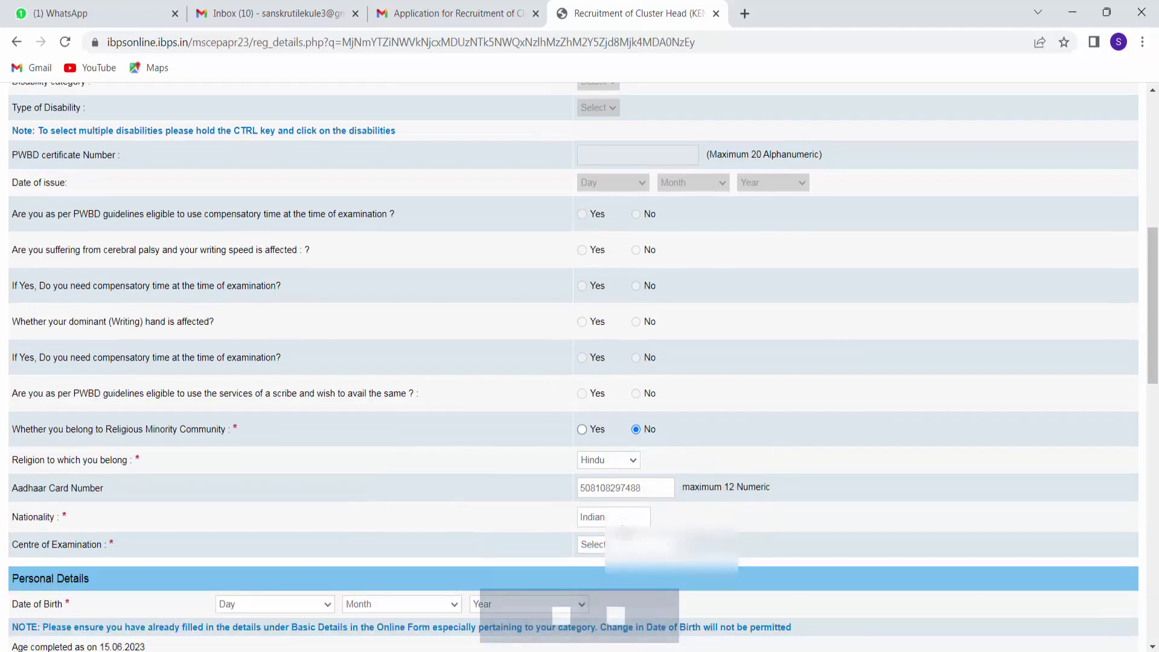
left_click(591, 544)
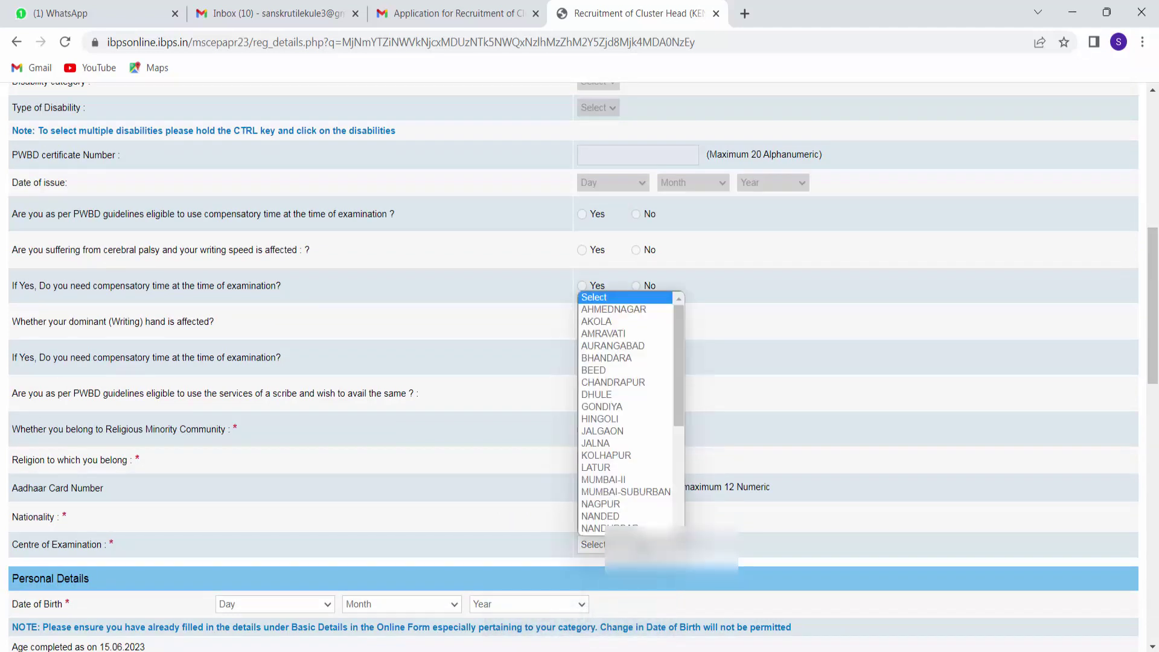
scroll(620, 438, "down", 1)
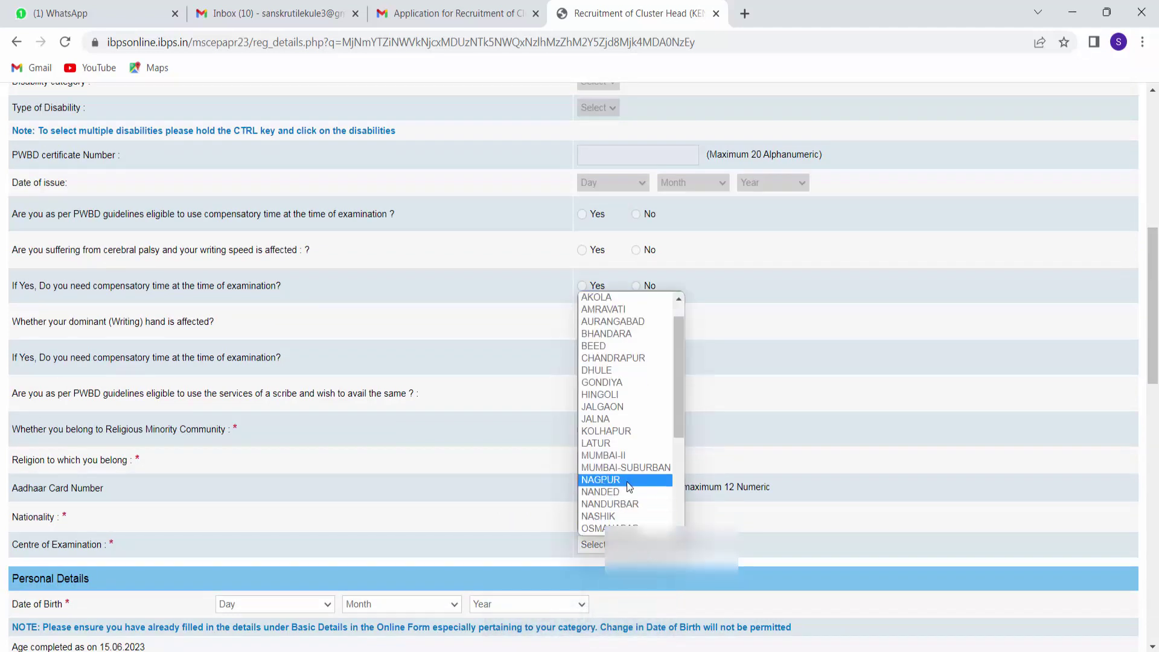
left_click(616, 394)
scroll(802, 469, "down", 2)
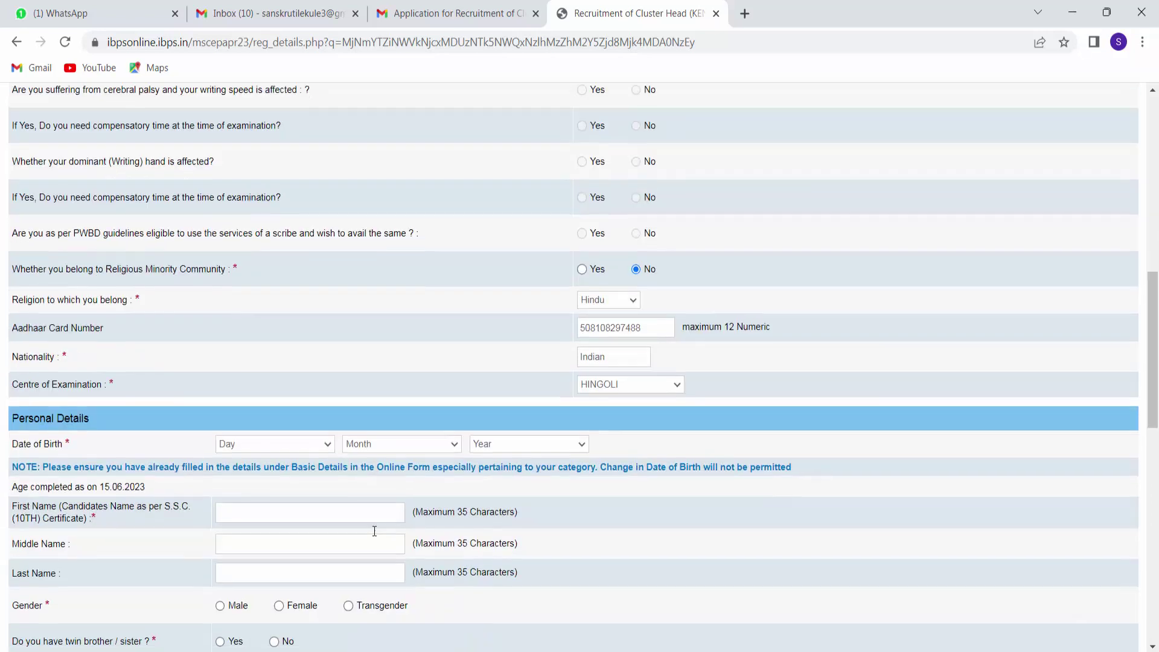
left_click(329, 445)
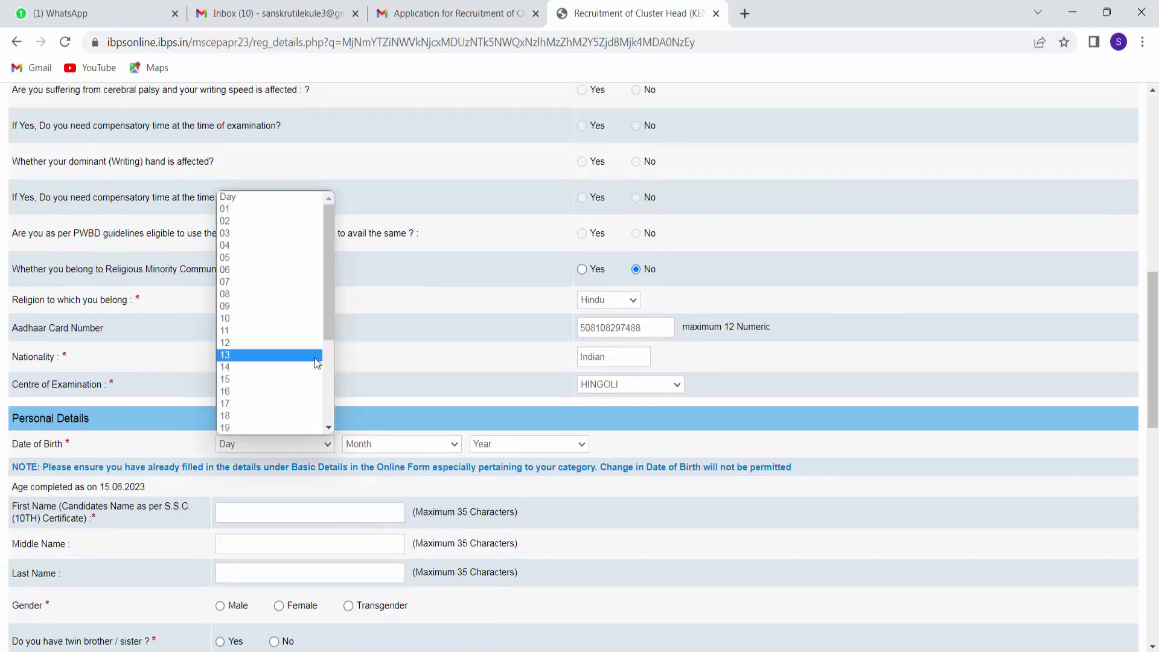
scroll(281, 385, "down", 2)
left_click(260, 384)
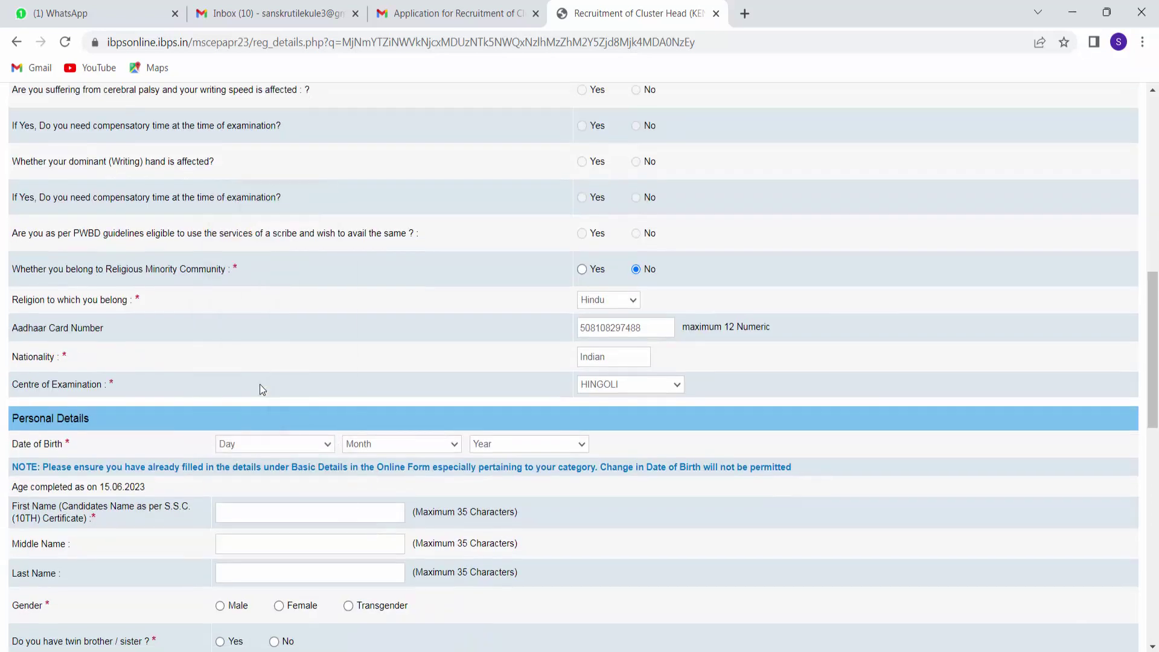
left_click(453, 448)
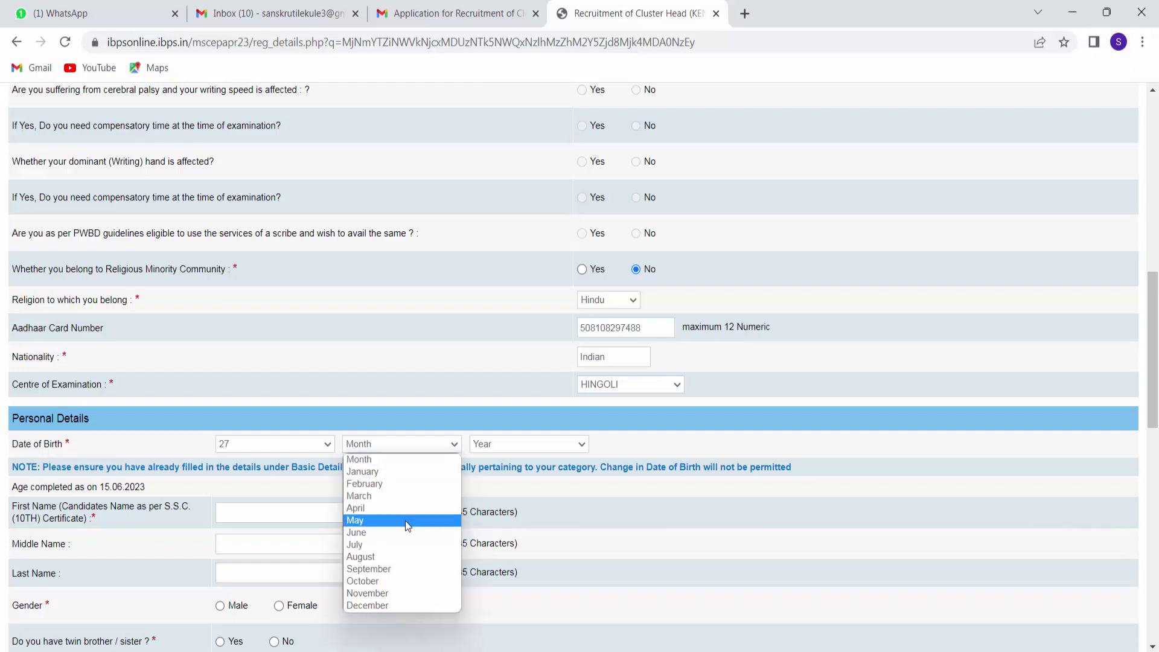
left_click(355, 544)
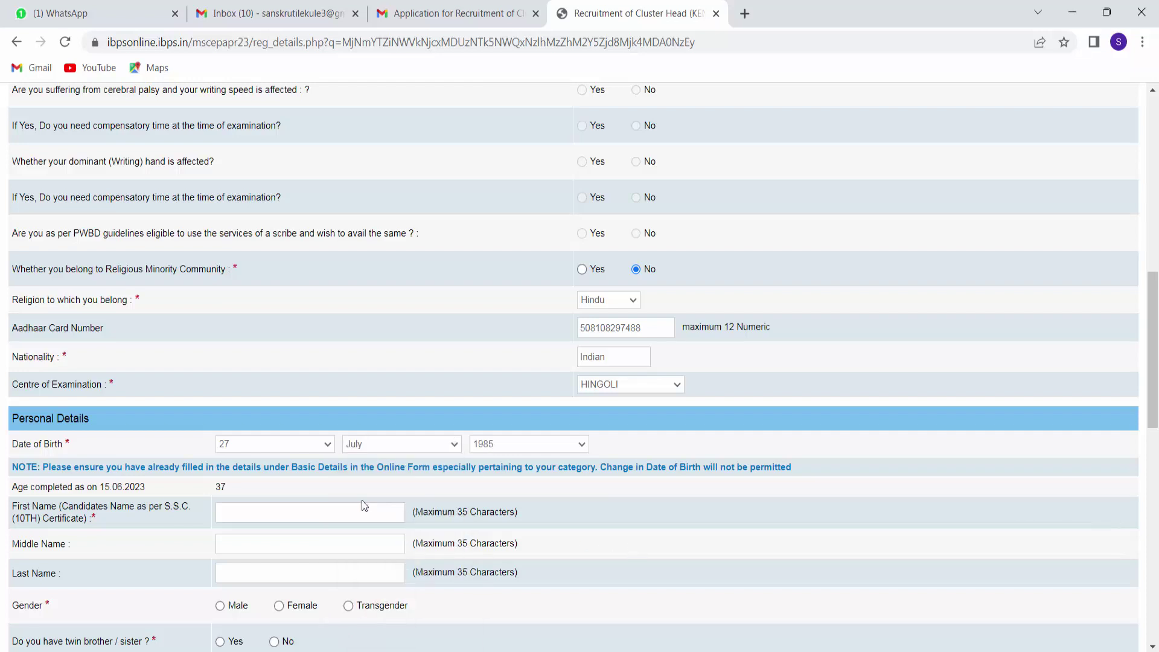
scroll(361, 499, "down", 1)
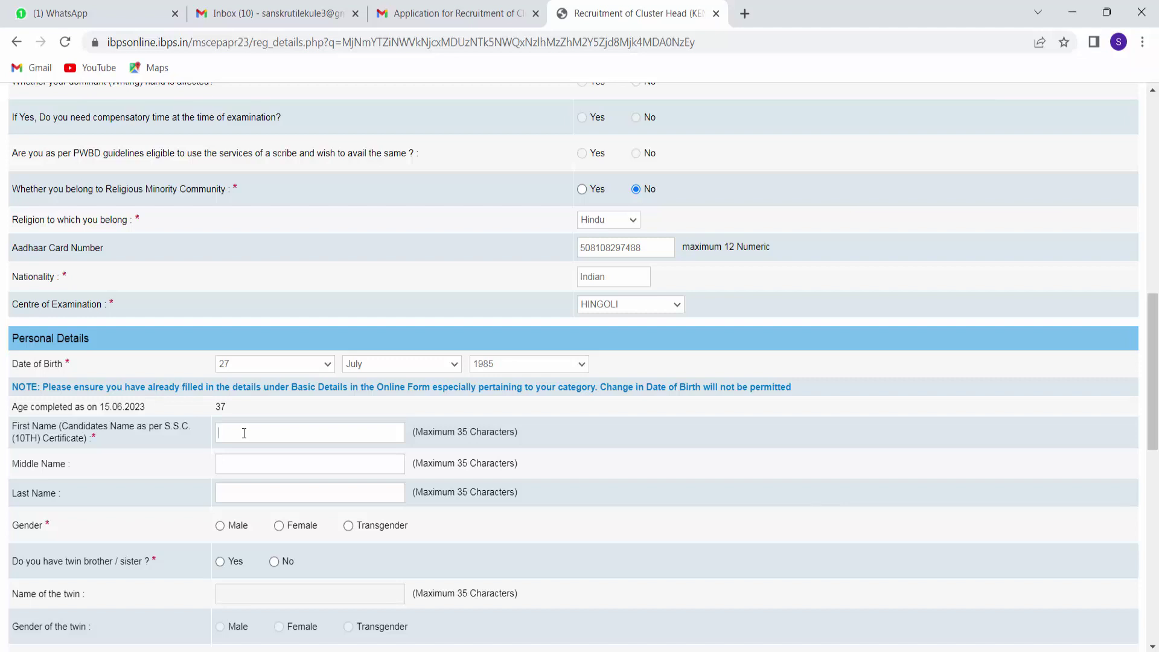
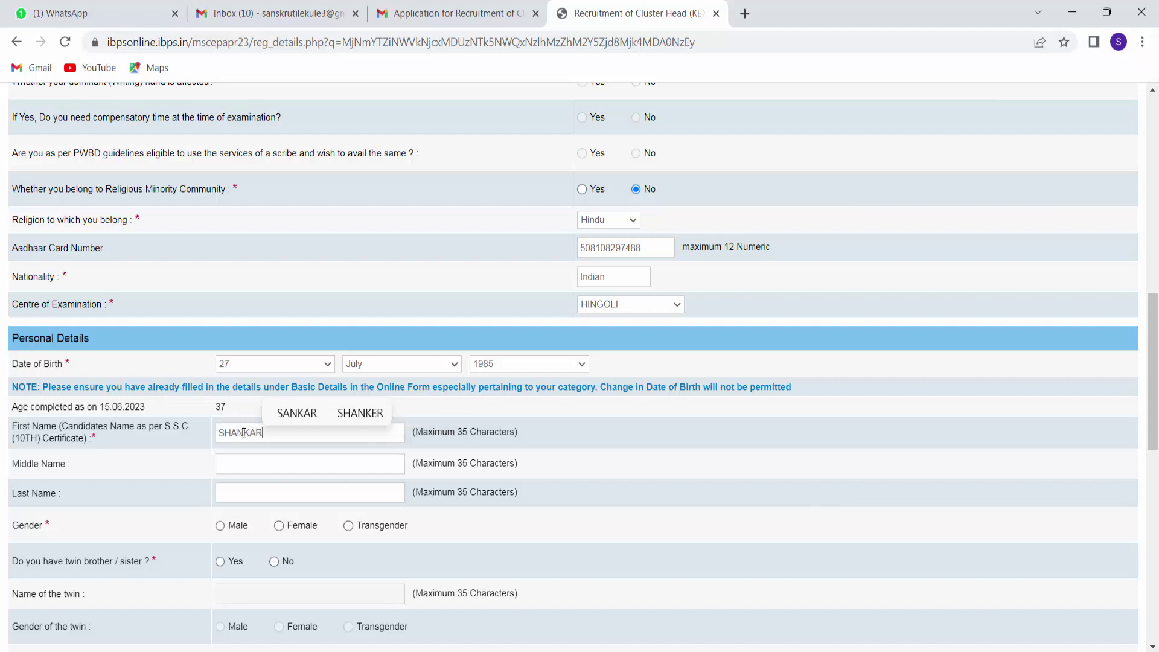
Enter the candidate's middle and last names, choose Male gender, and answer No to twin.
key("Tab")
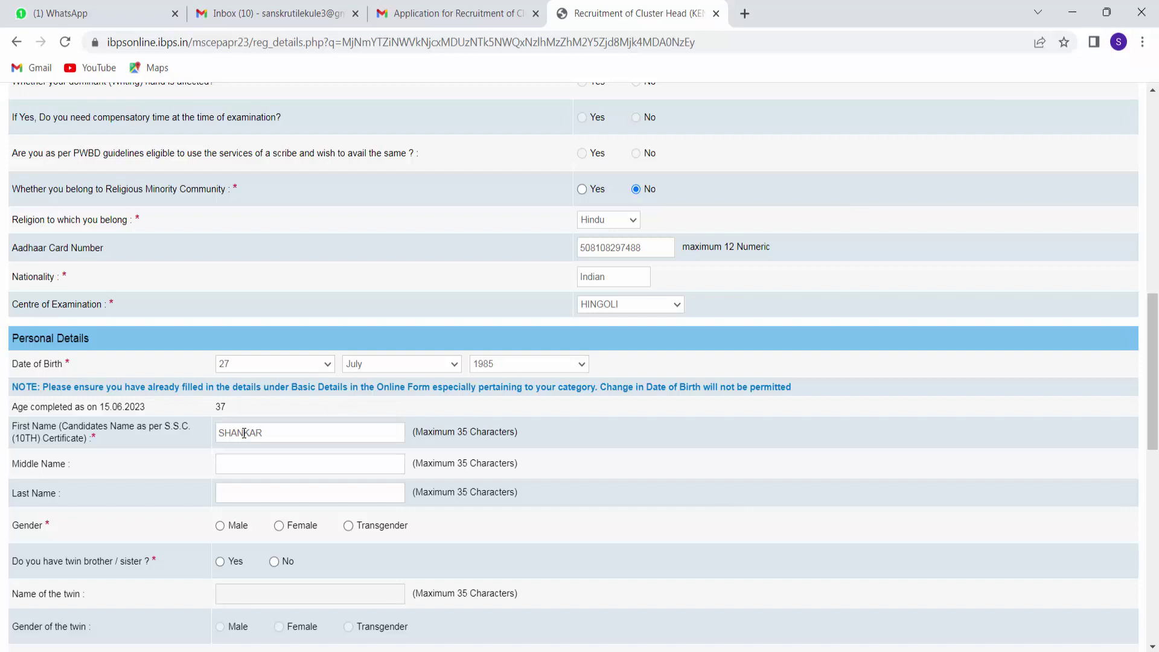
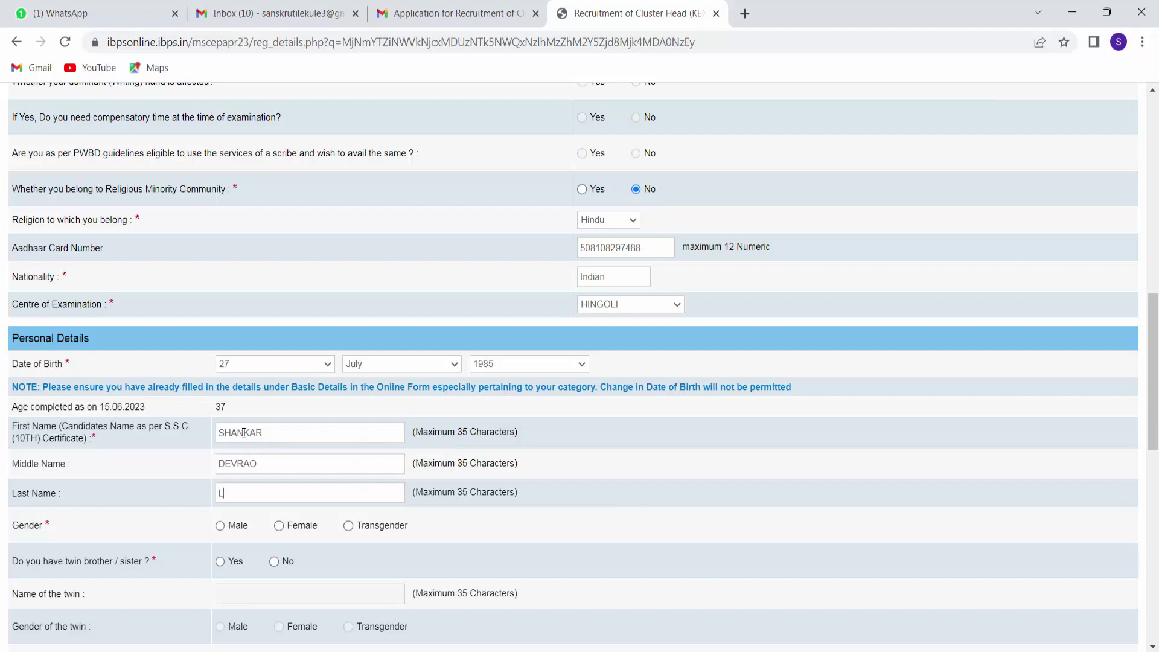
left_click(220, 526)
left_click(275, 563)
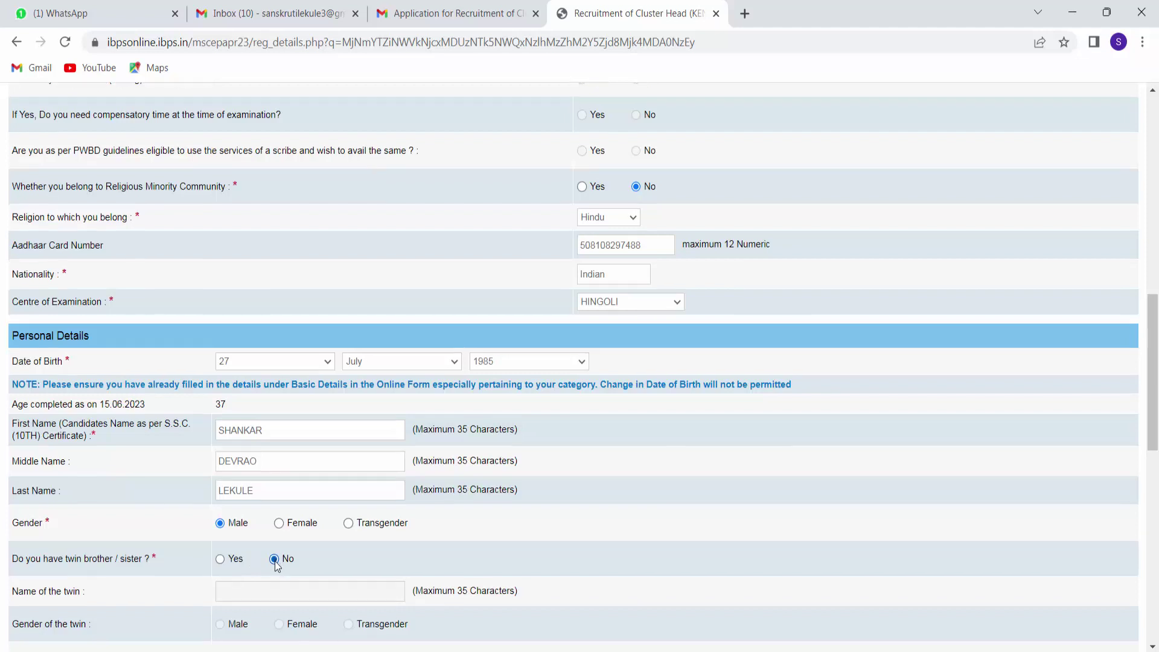
scroll(275, 564, "down", 3)
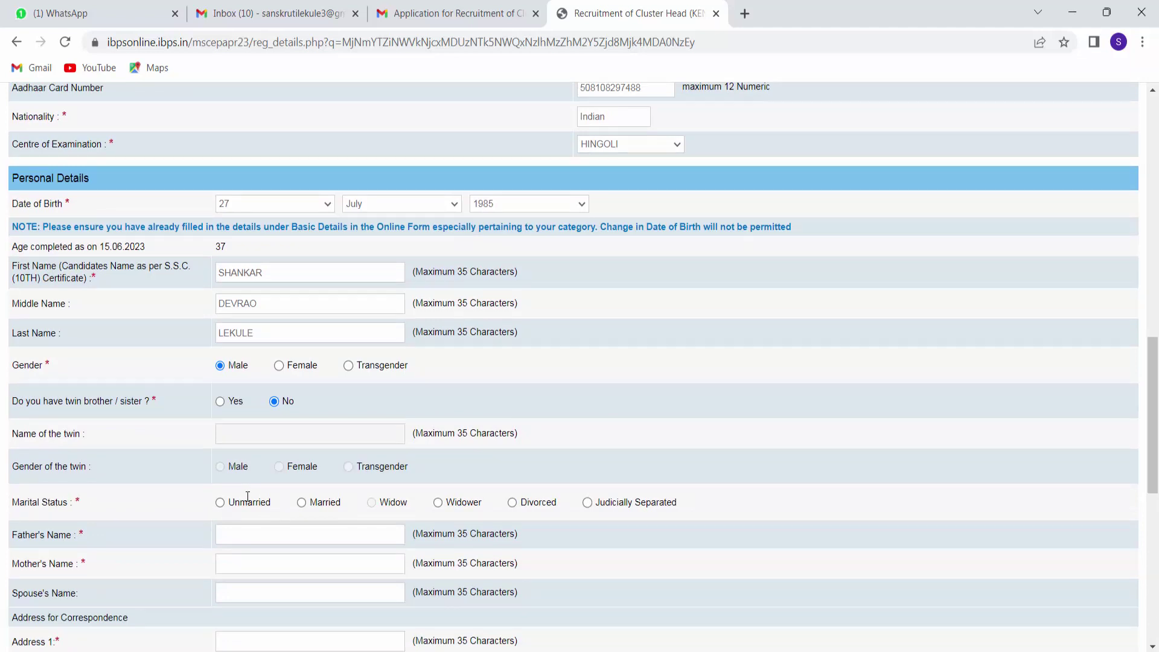
Choose Married and enter the father's, mother's and spouse's names.
left_click(302, 503)
left_click(298, 530)
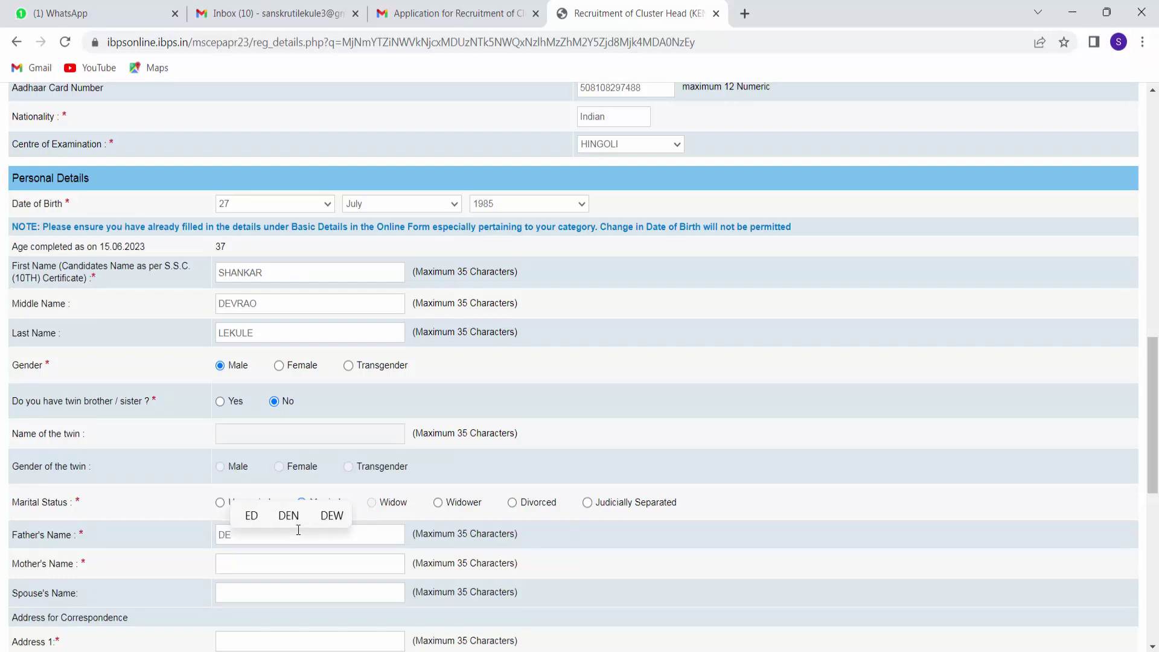
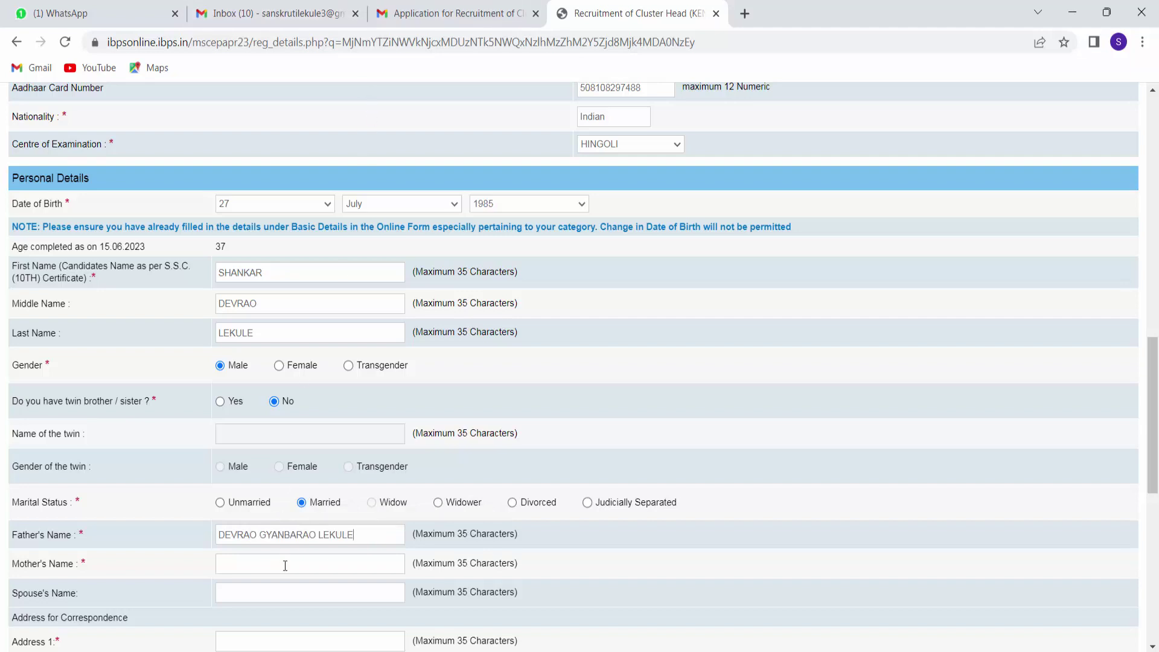
left_click(282, 592)
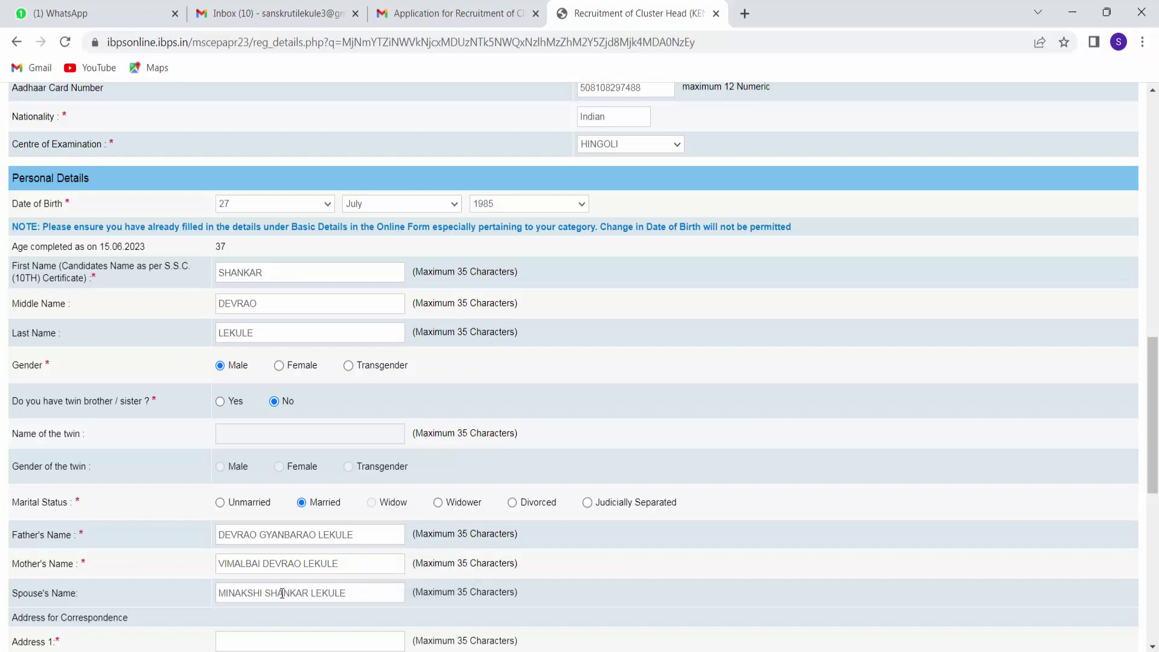
Enter the correspondence district and pincode, then tick 'Same as Address for Correspondence'.
scroll(263, 640, "down", 3)
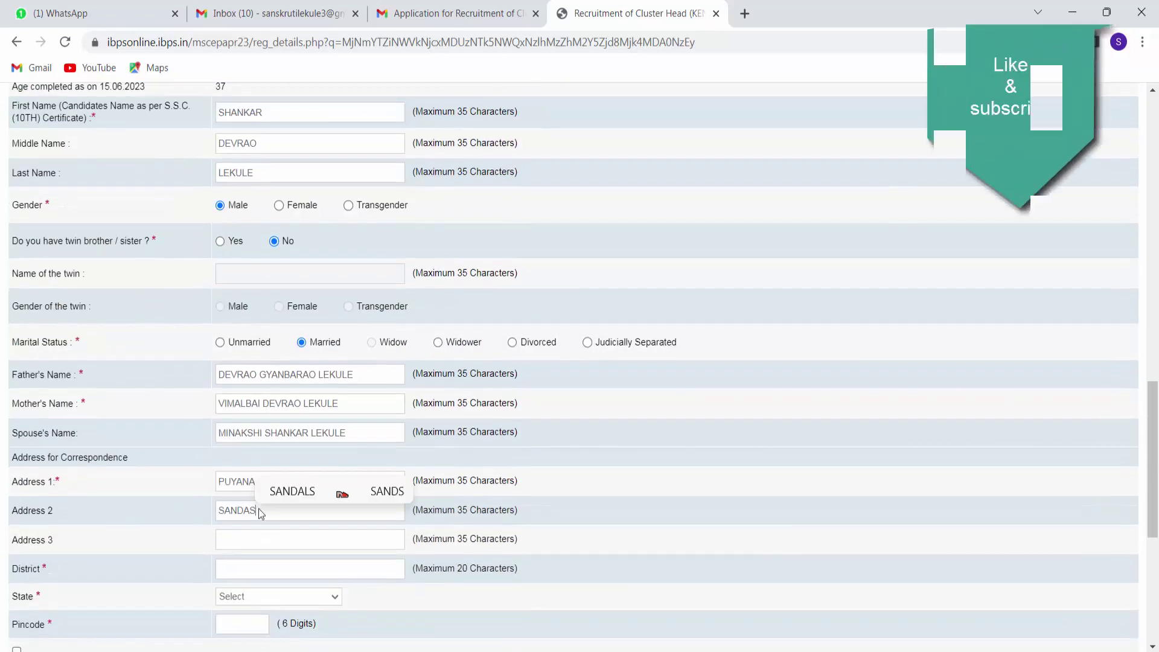
left_click(262, 570)
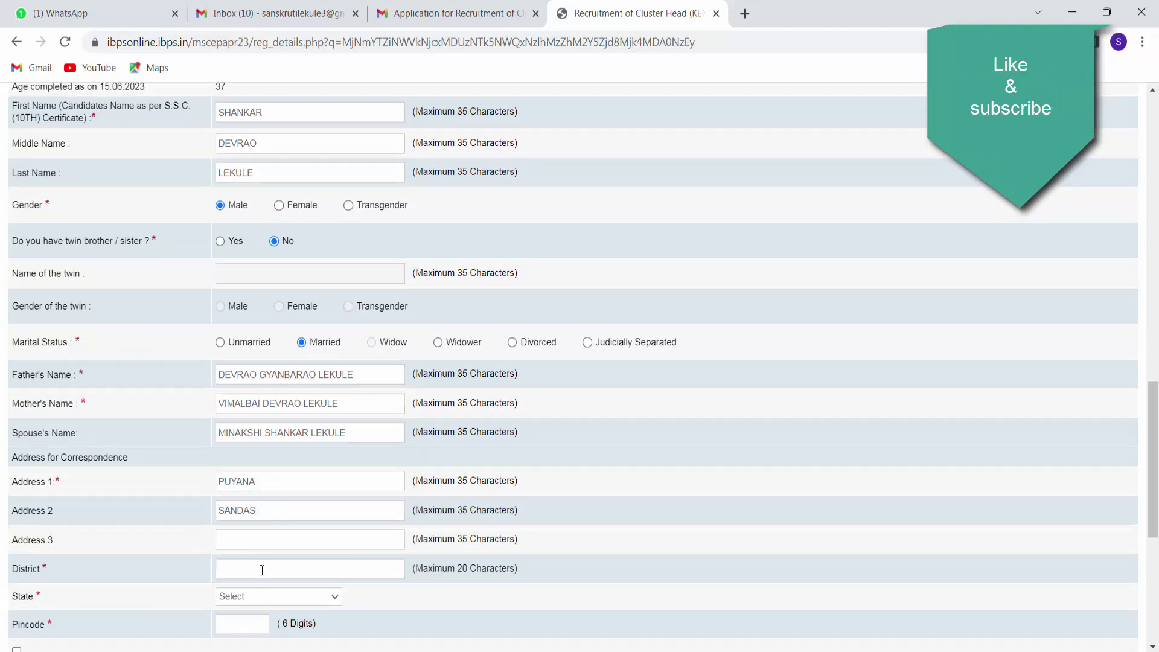
type("HINGLOLI")
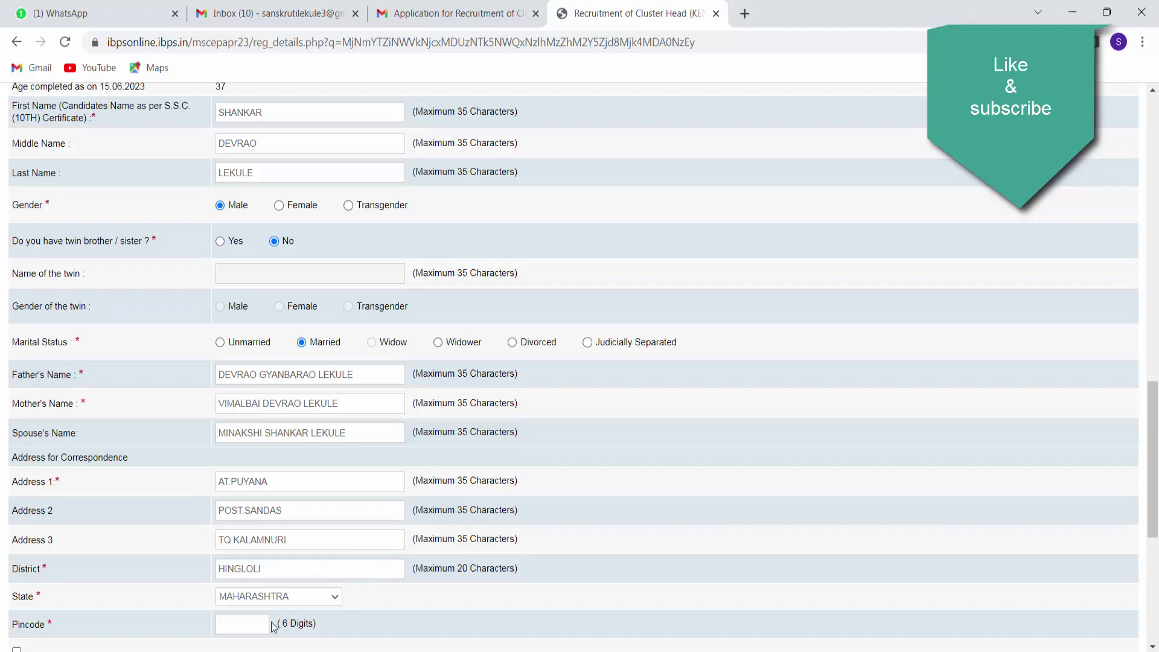
left_click(263, 618)
type("431702")
scroll(621, 531, "down", 3)
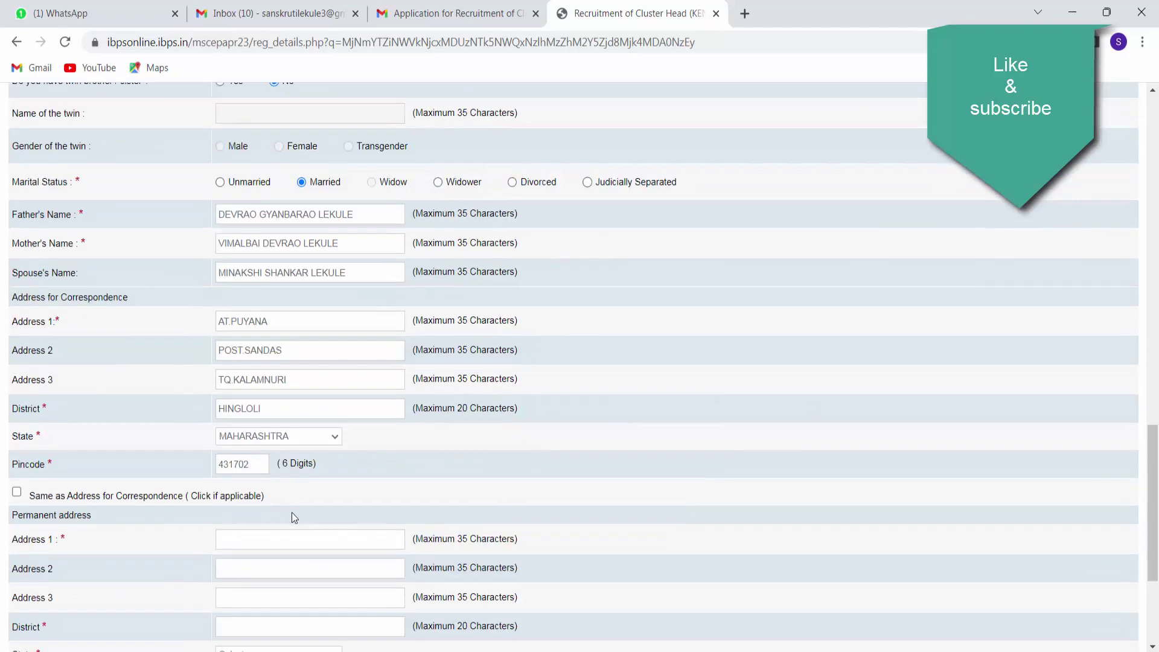
left_click(18, 494)
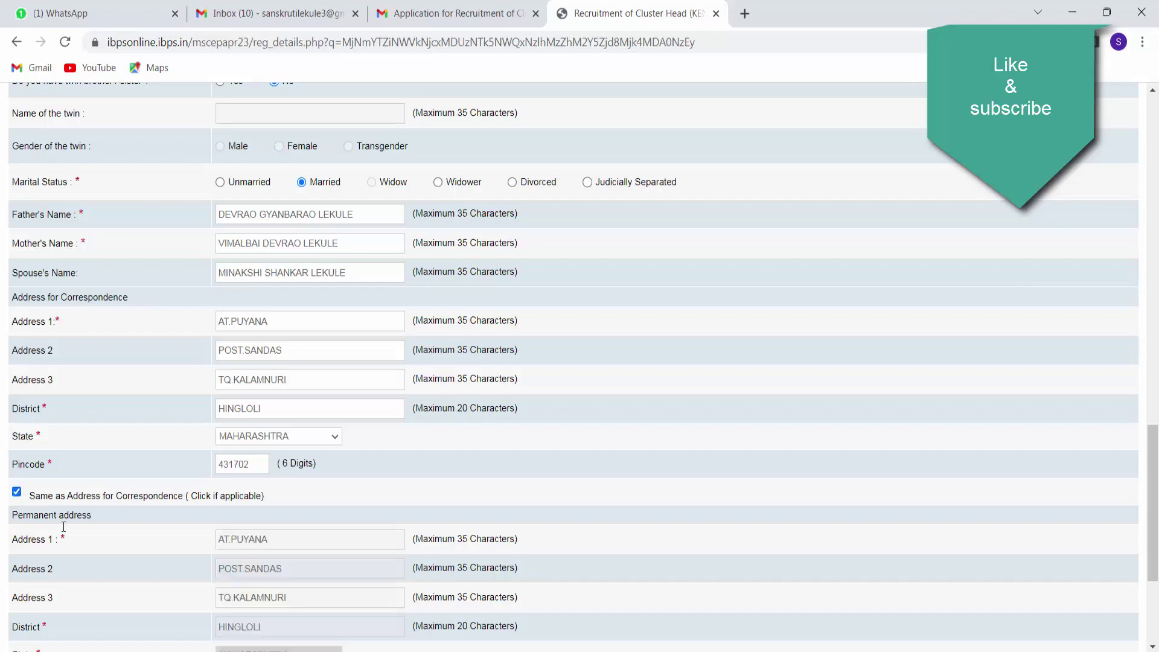
scroll(97, 528, "down", 3)
scroll(241, 530, "down", 1)
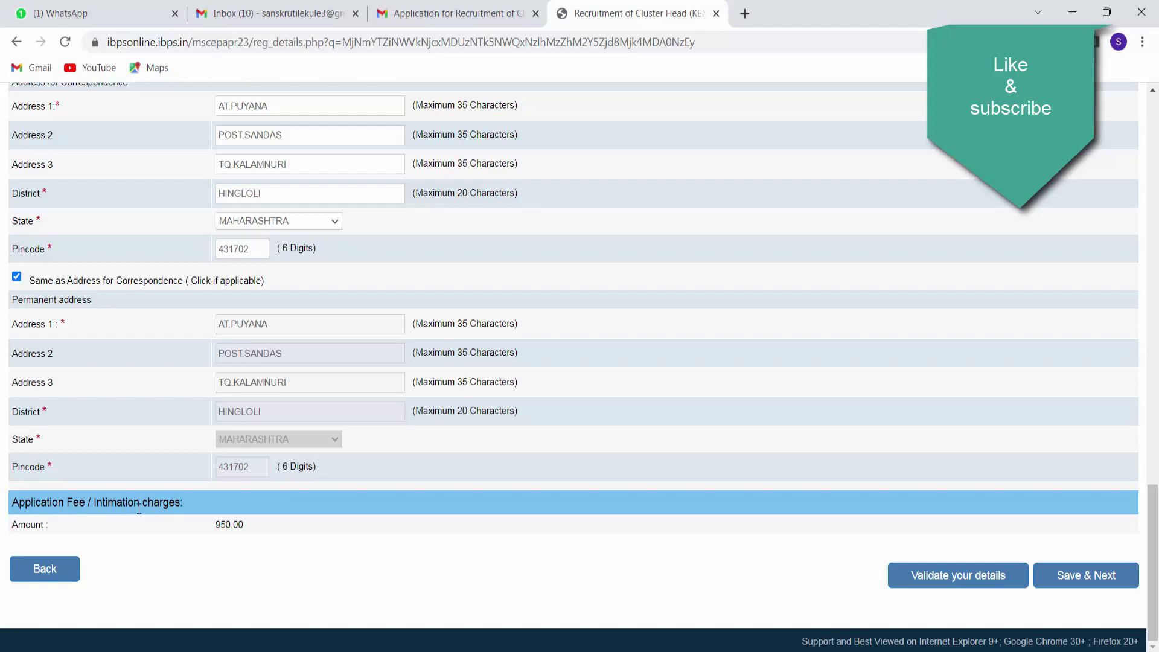
Validate the Details form, acknowledge the verified-successfully alert, and Save & Next.
left_click(965, 581)
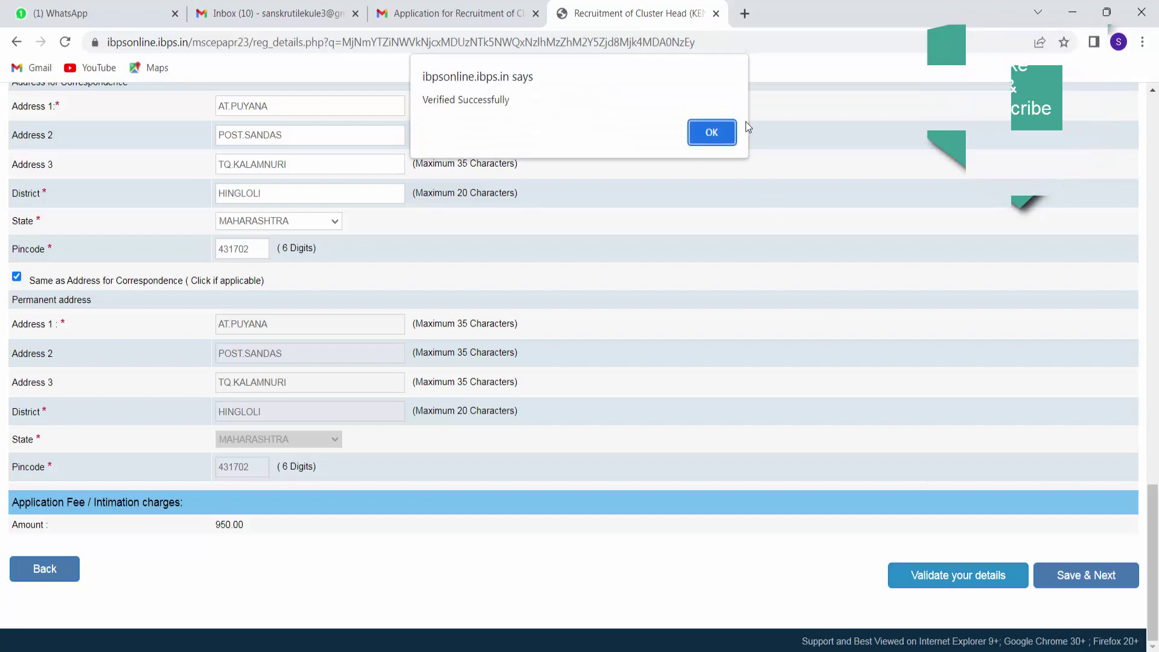
left_click(711, 136)
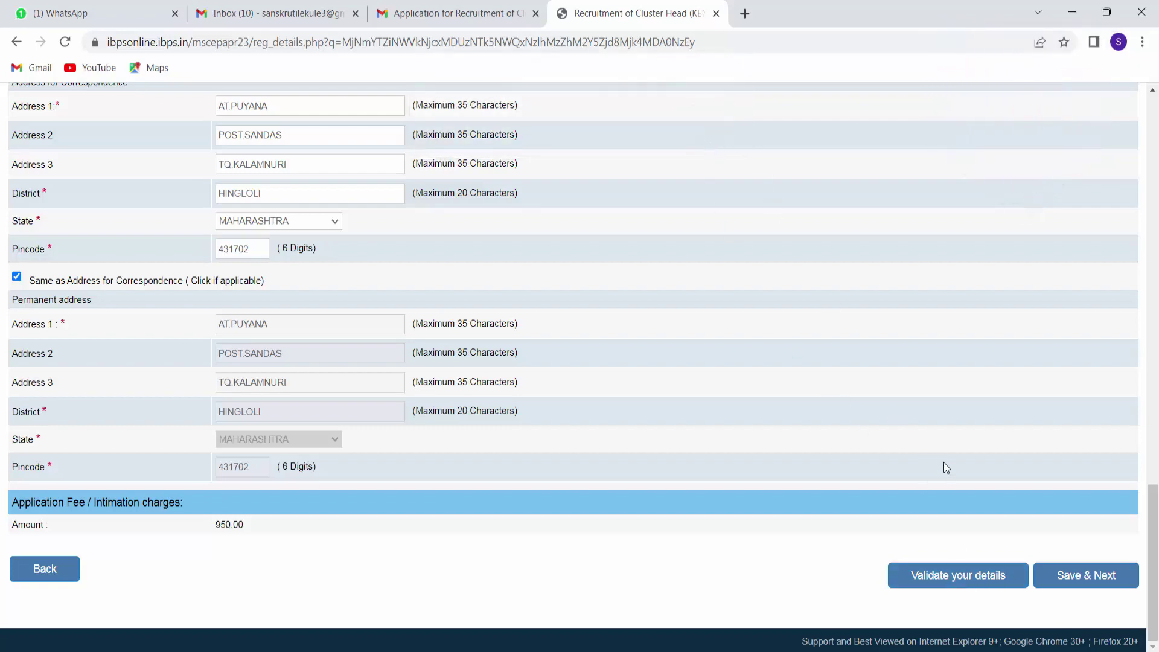
scroll(947, 465, "up", 3)
scroll(966, 495, "down", 3)
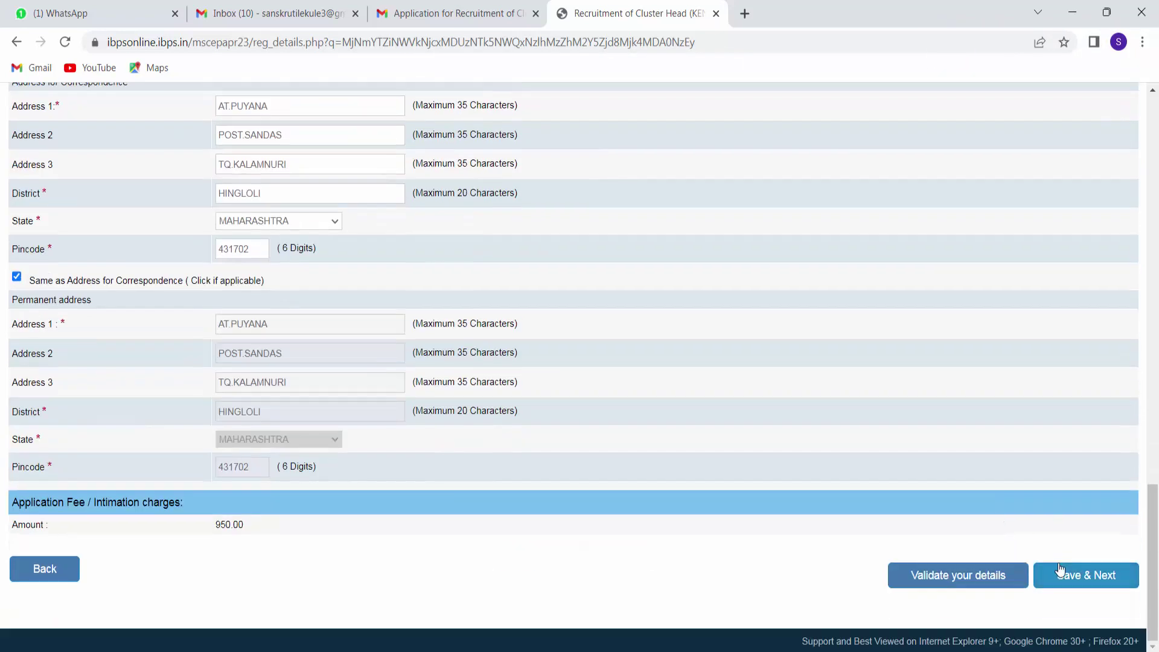
left_click(1060, 569)
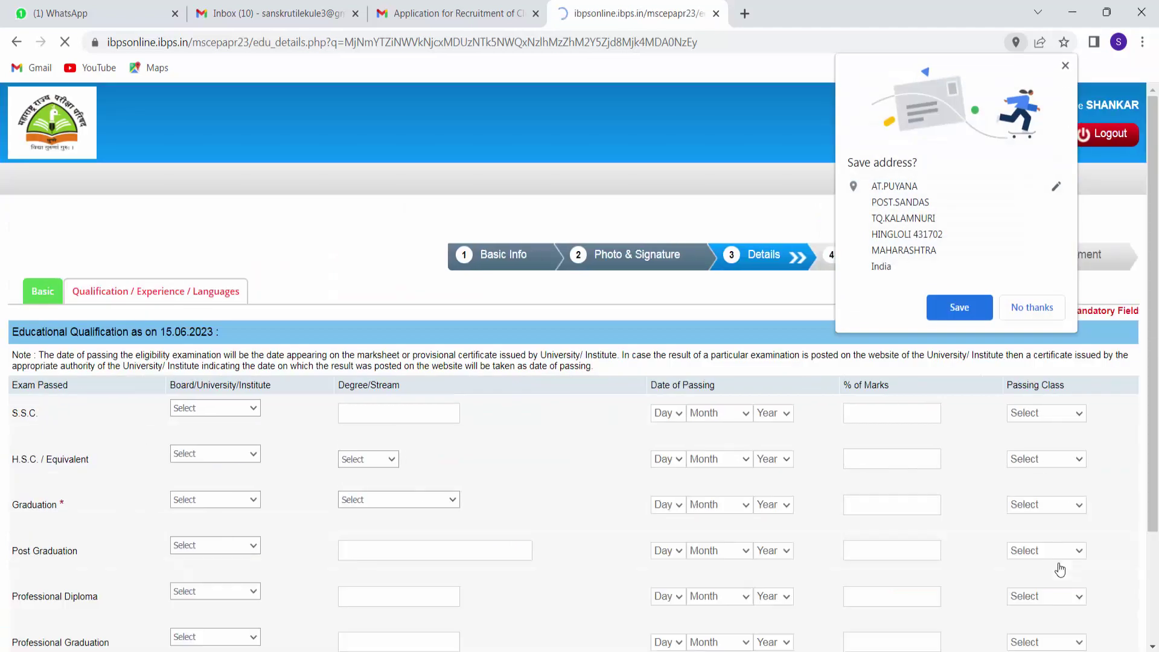
Decline Chrome's 'Save address?' offer and scroll the qualification form into view.
left_click(1032, 312)
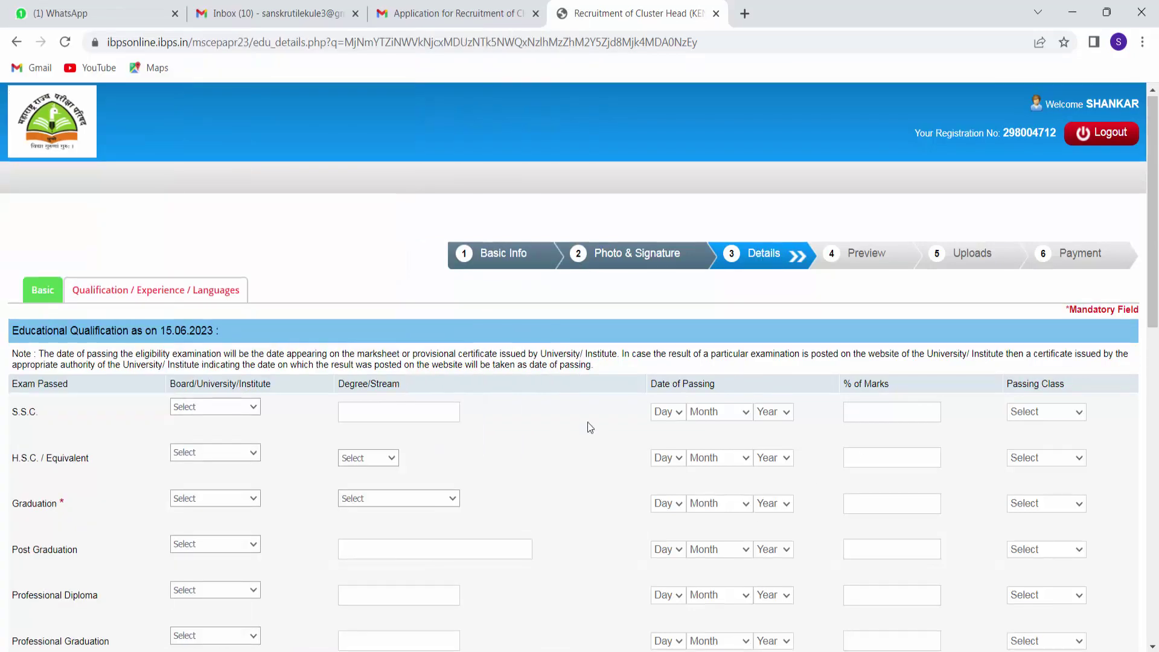
scroll(588, 422, "down", 1)
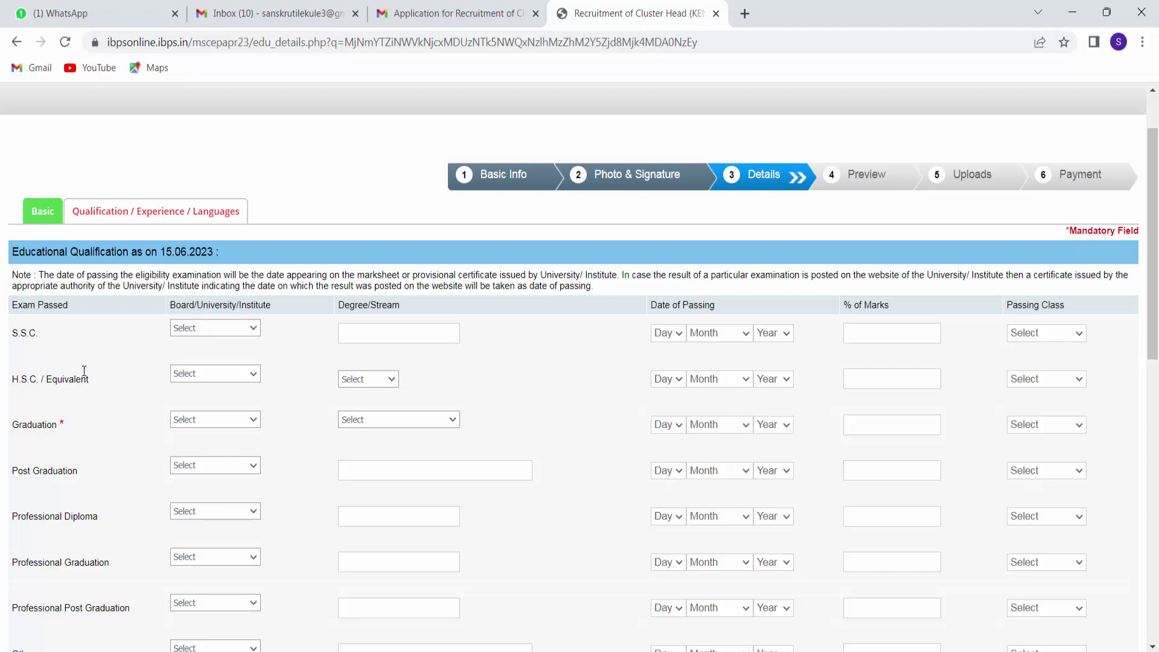
Choose the Maharashtra State Board for S.S.C. and enter SSC as the stream.
left_click(254, 329)
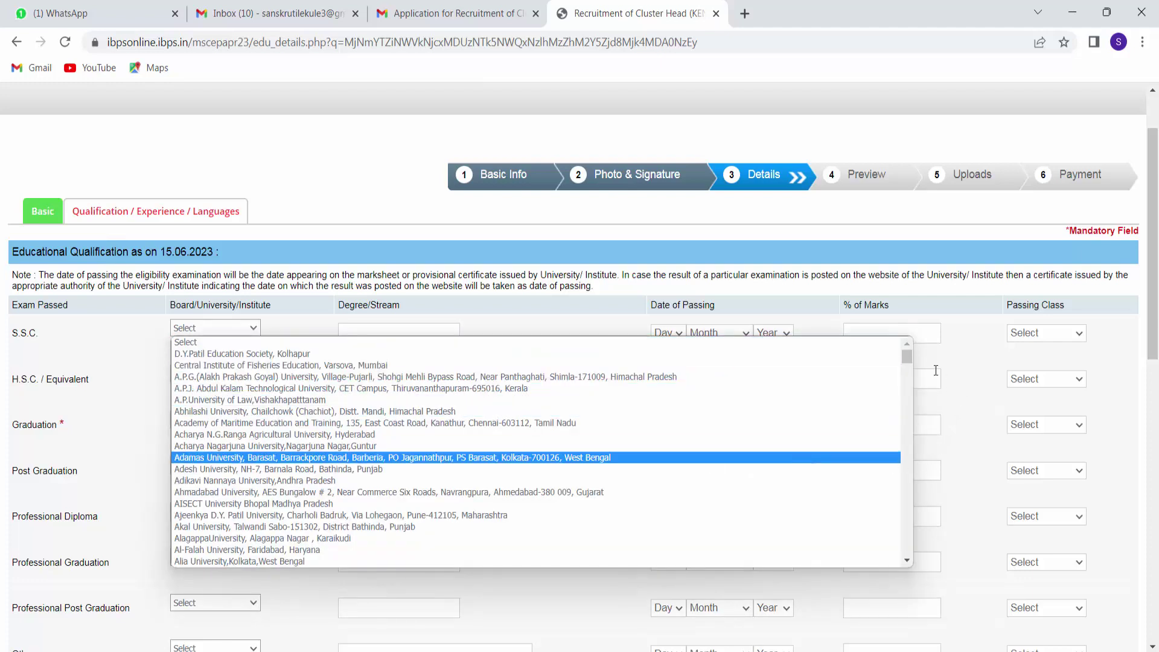
left_click_drag(906, 360, 913, 448)
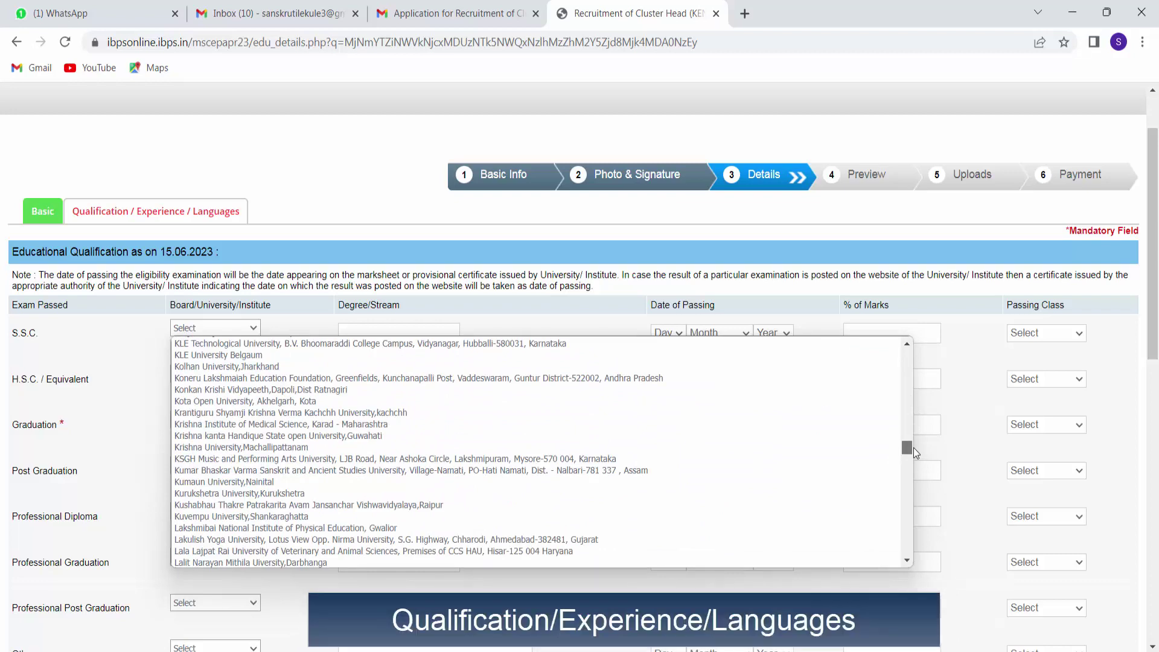
scroll(649, 499, "down", 3)
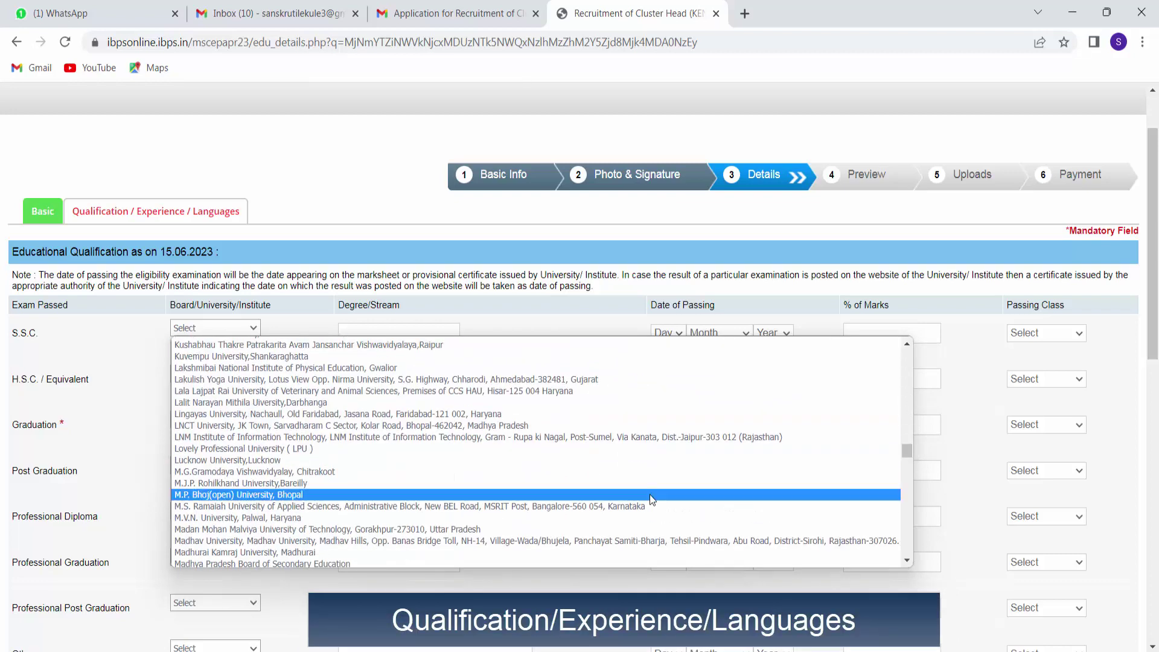
scroll(649, 495, "down", 3)
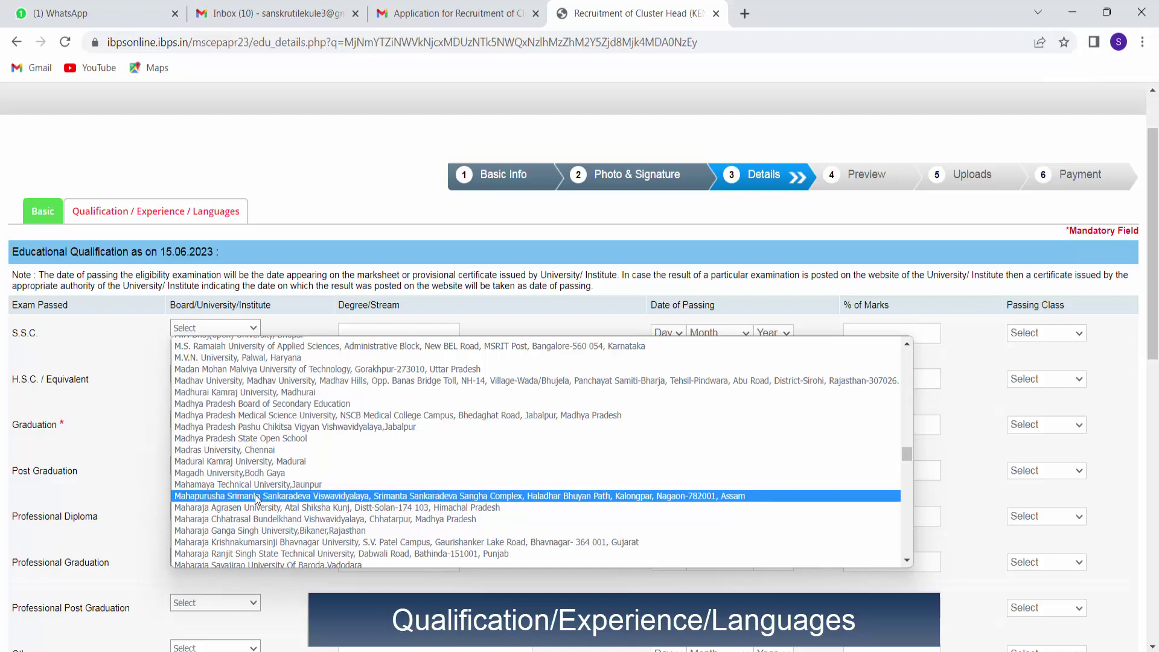
scroll(255, 498, "down", 3)
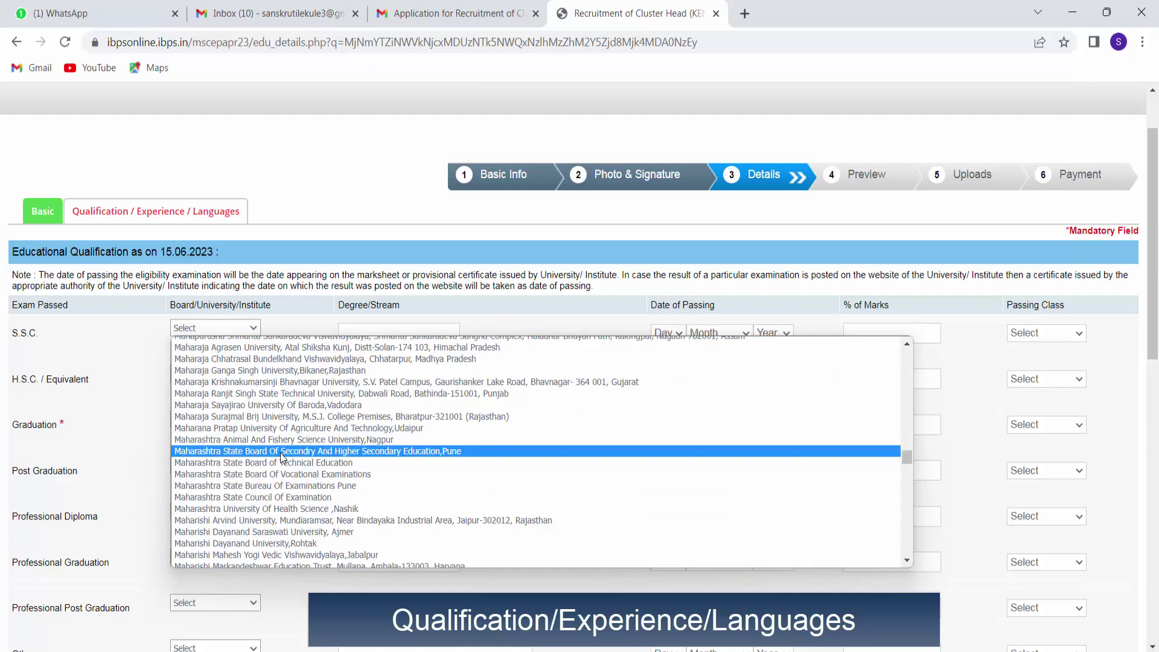
left_click(280, 452)
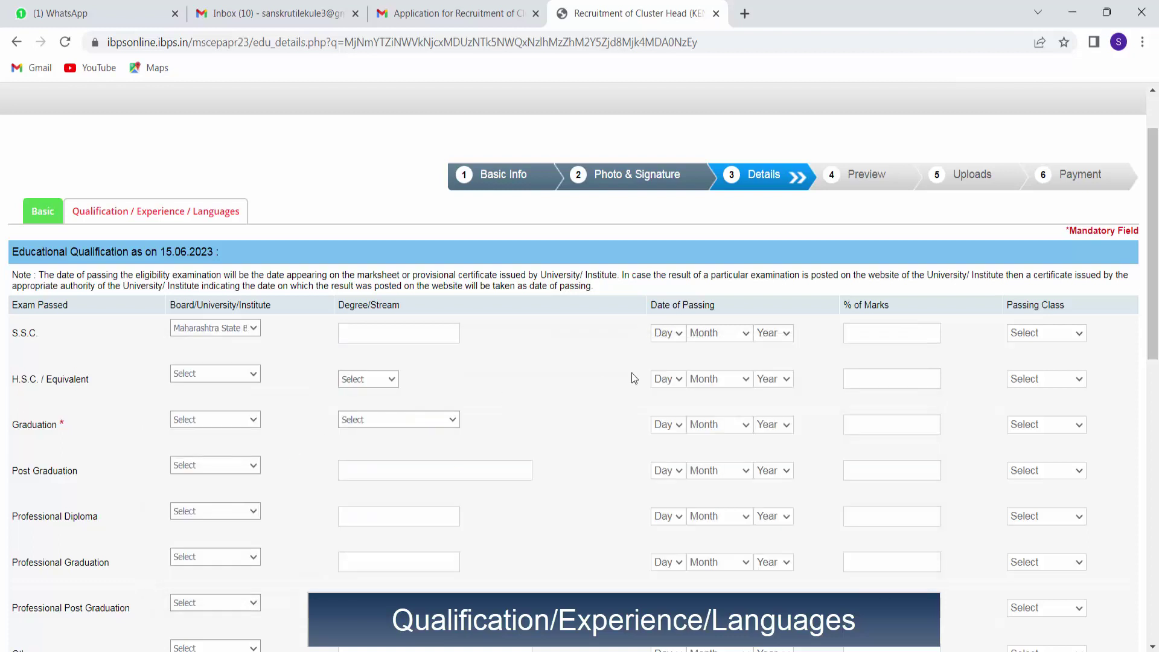
left_click(391, 331)
type("SSC")
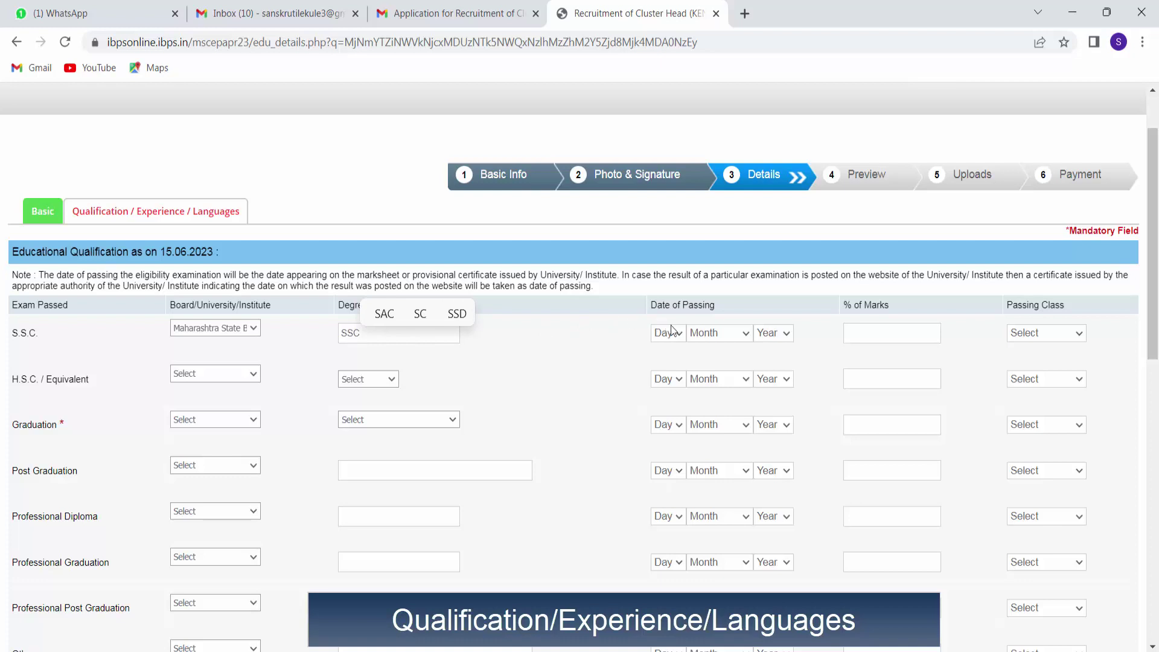
Set the S.S.C. passing date to 10 June 2002, marks 56.80%, Second Class.
left_click(670, 329)
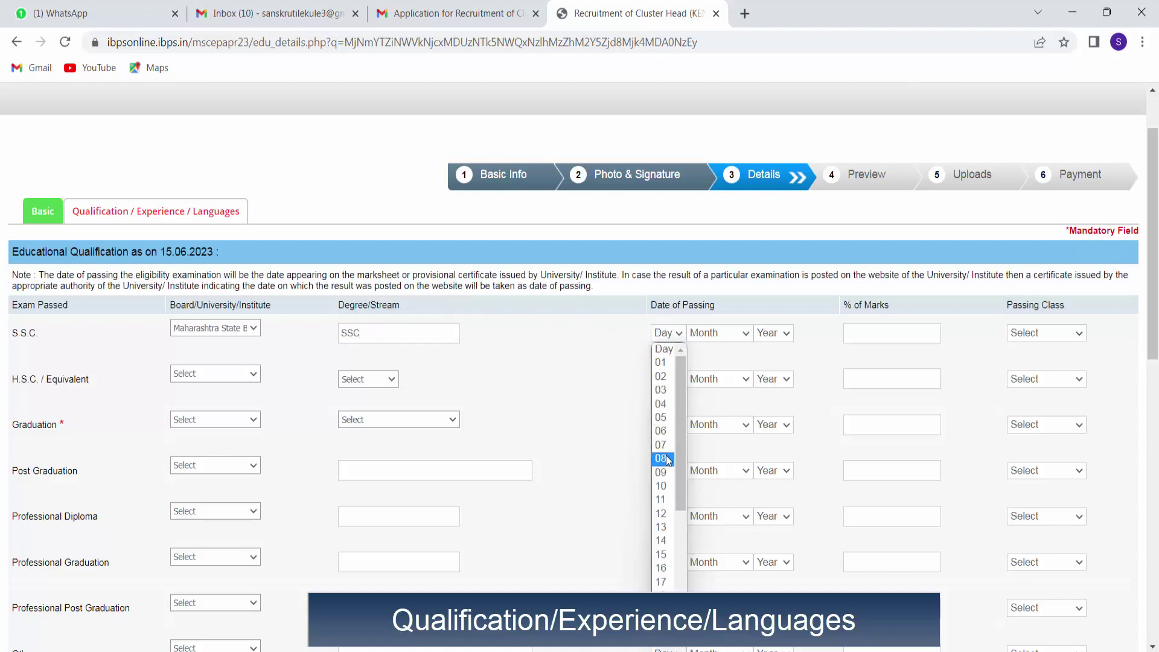
left_click(662, 486)
left_click(742, 332)
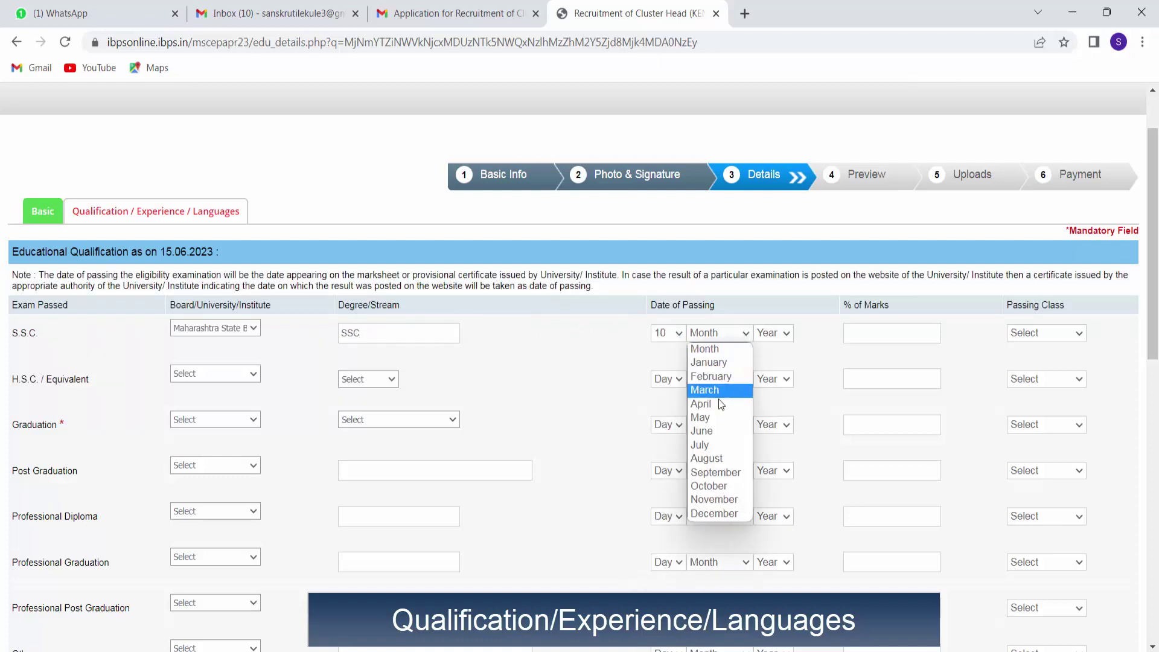
left_click(713, 430)
left_click(769, 333)
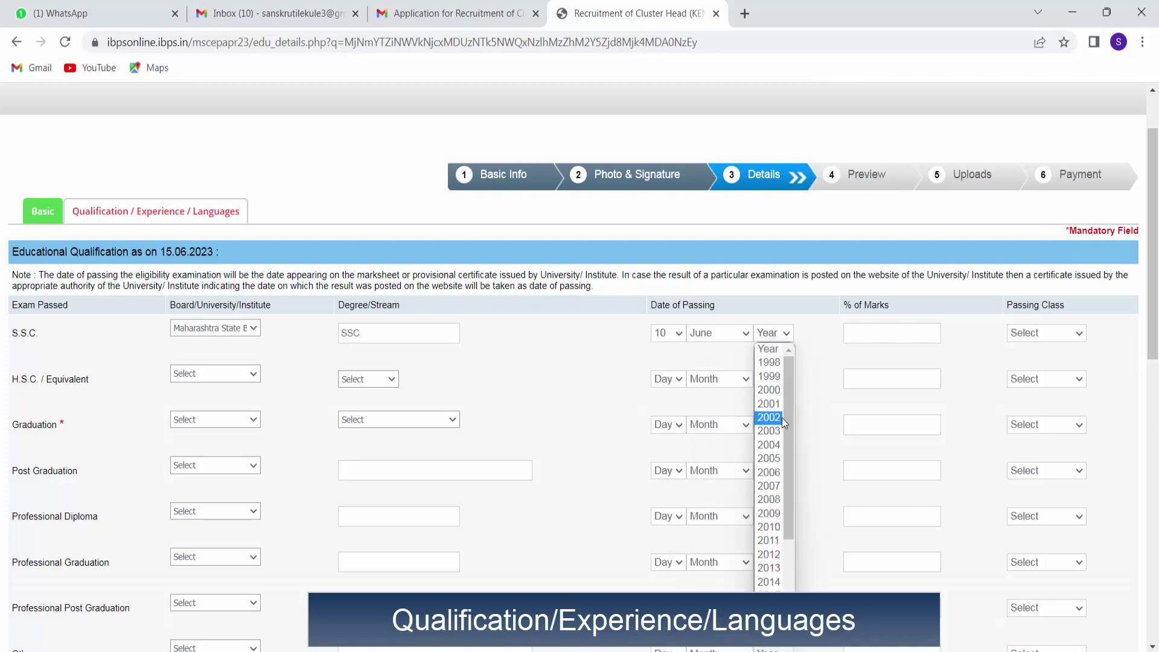
left_click(769, 418)
left_click(899, 327)
type("56")
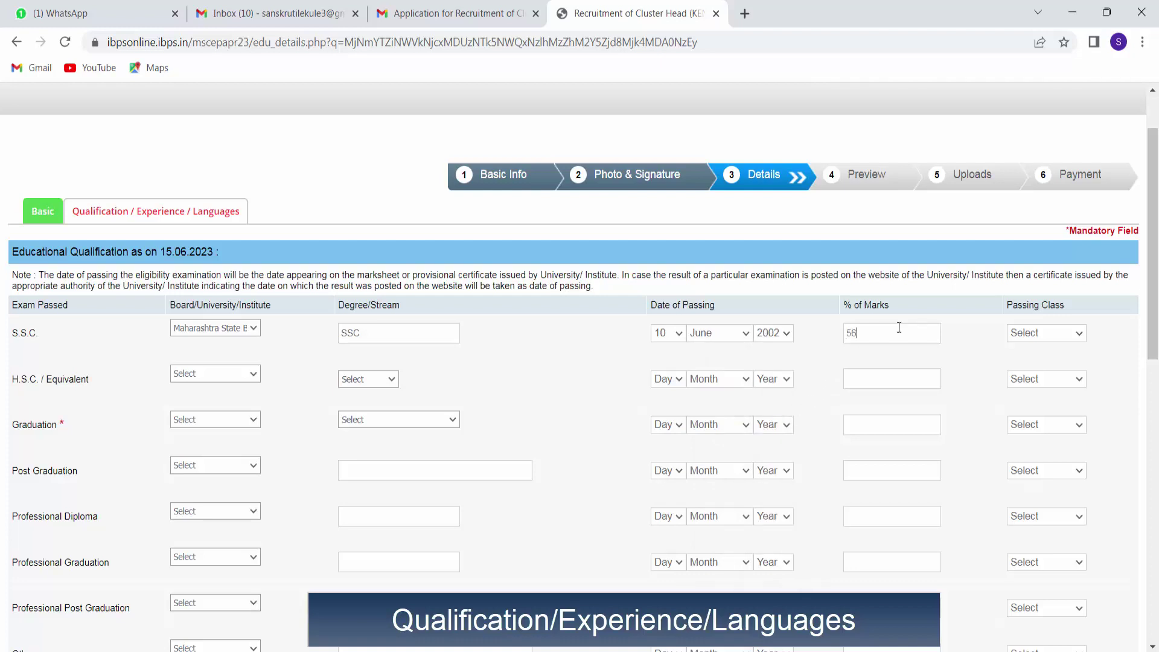
type(".80")
left_click(1026, 333)
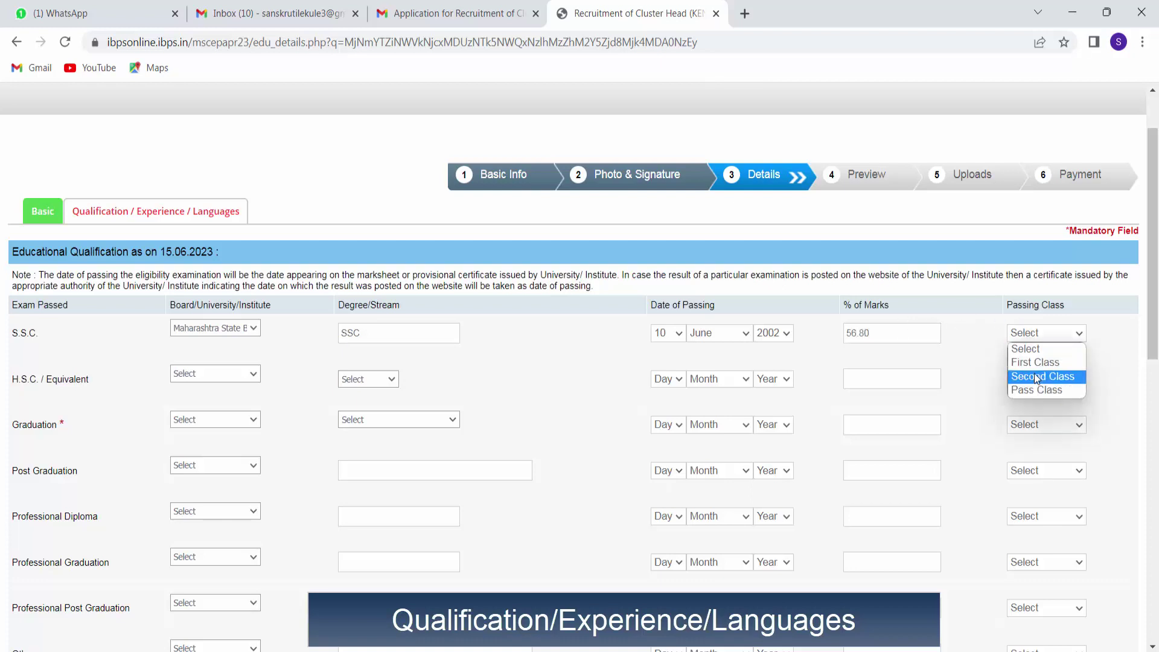
left_click(1033, 377)
left_click(239, 375)
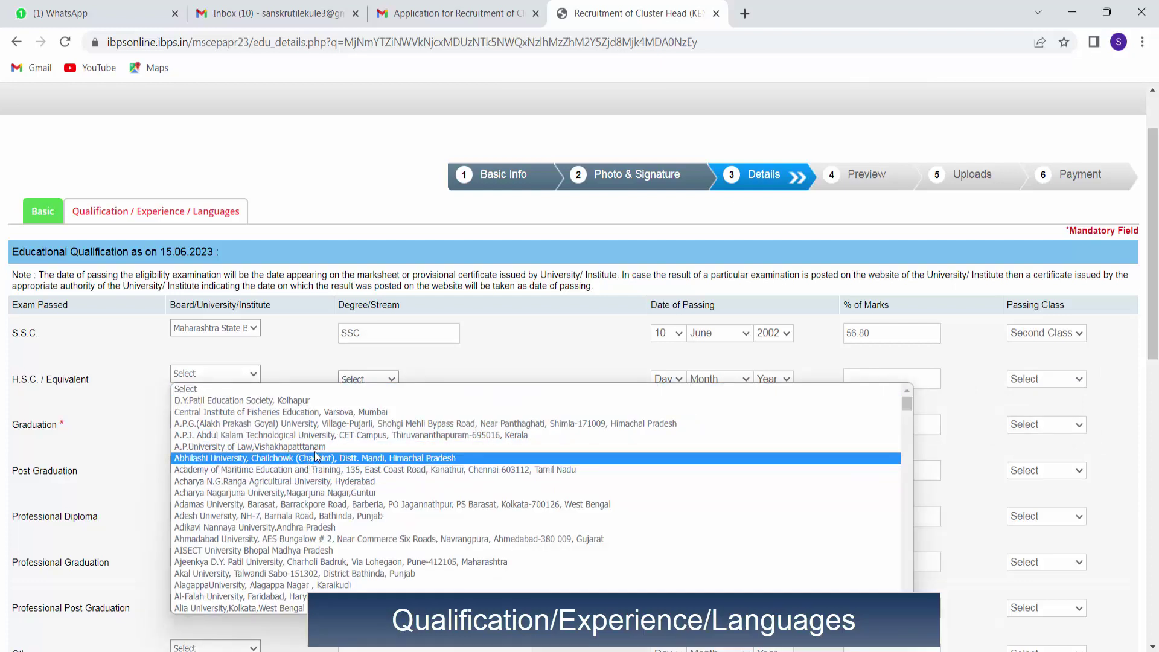
Choose the Maharashtra State board for the H.S.C. row.
left_click_drag(907, 406, 909, 513)
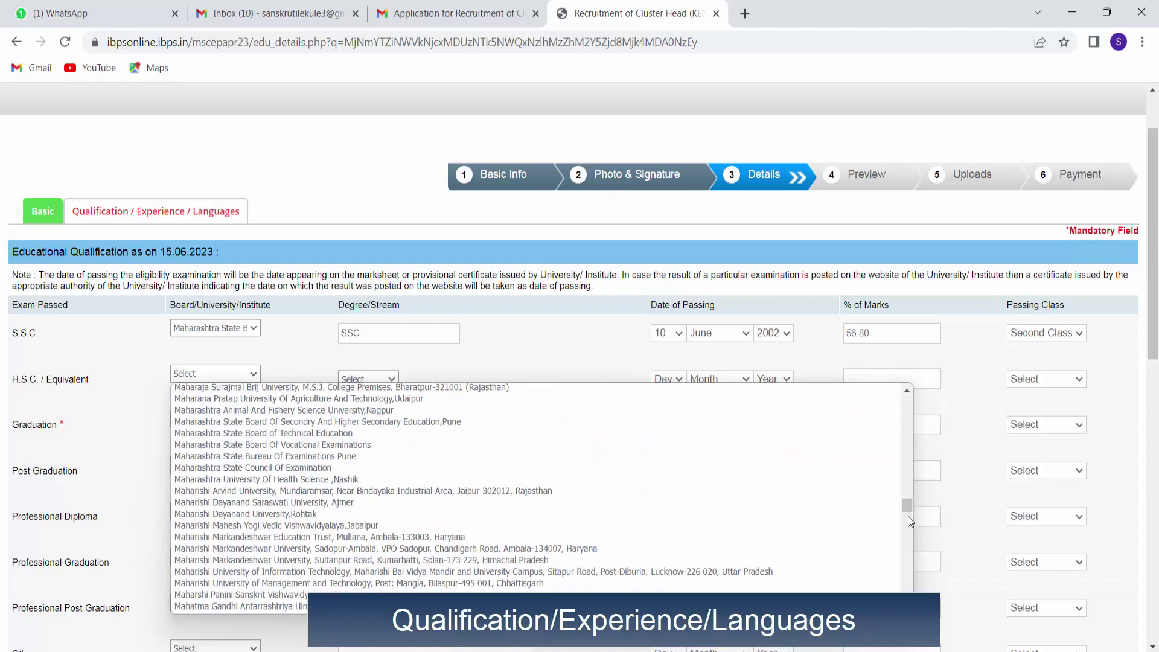
scroll(537, 498, "down", 3)
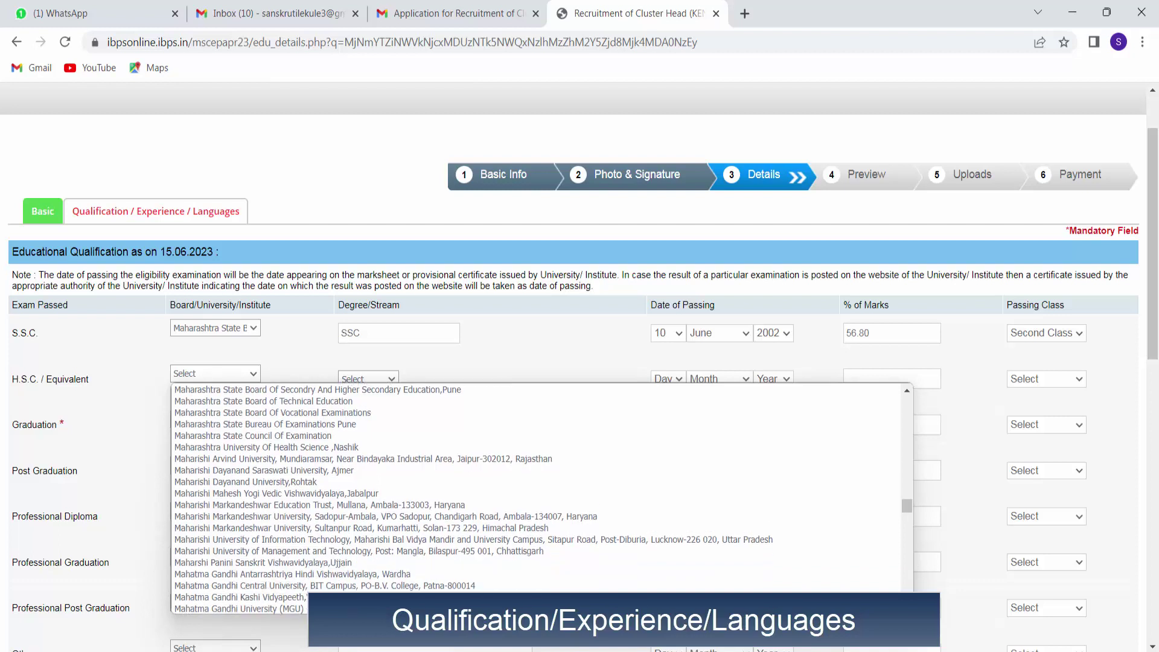
scroll(537, 498, "down", 1)
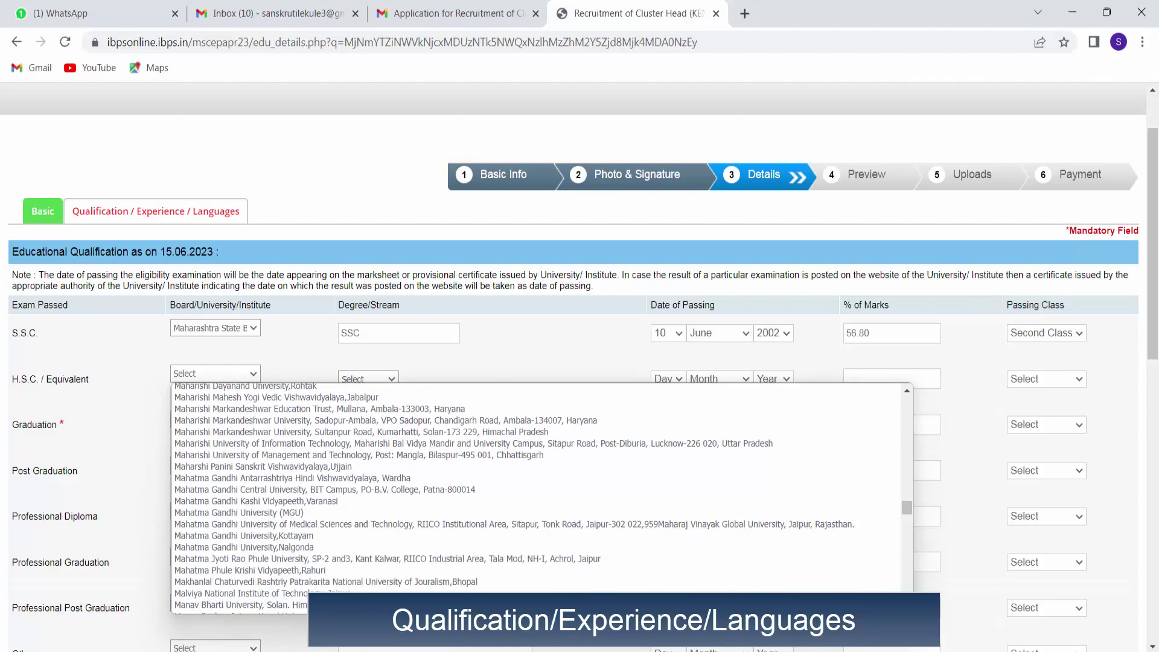
left_click(907, 391)
left_click(907, 391)
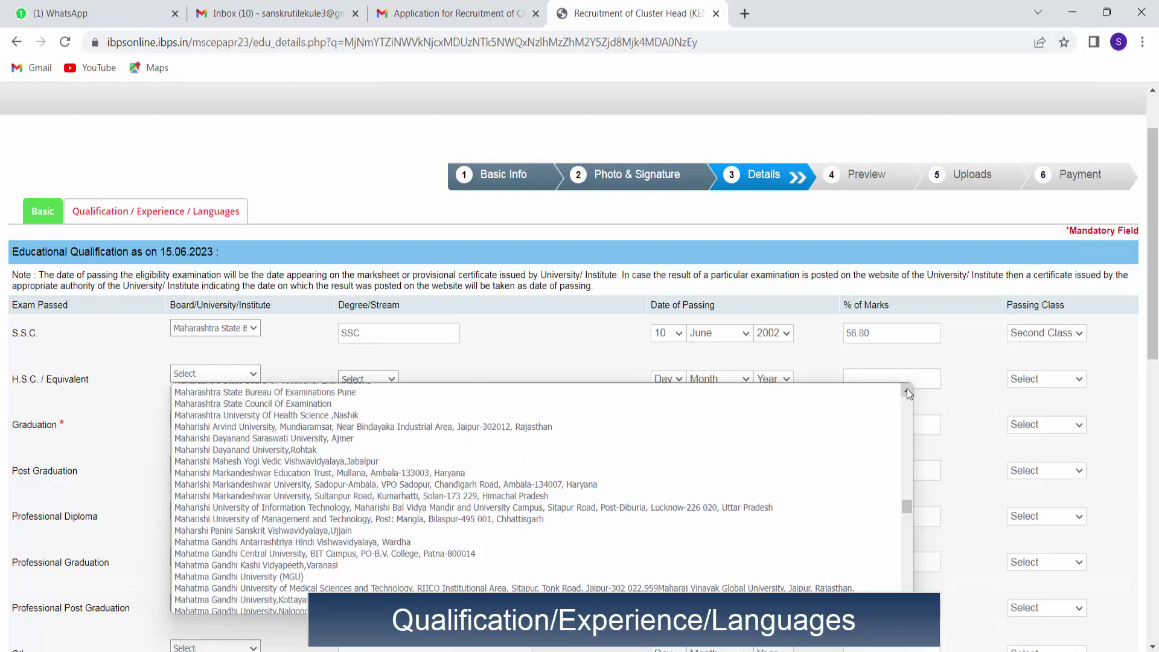
left_click(906, 391)
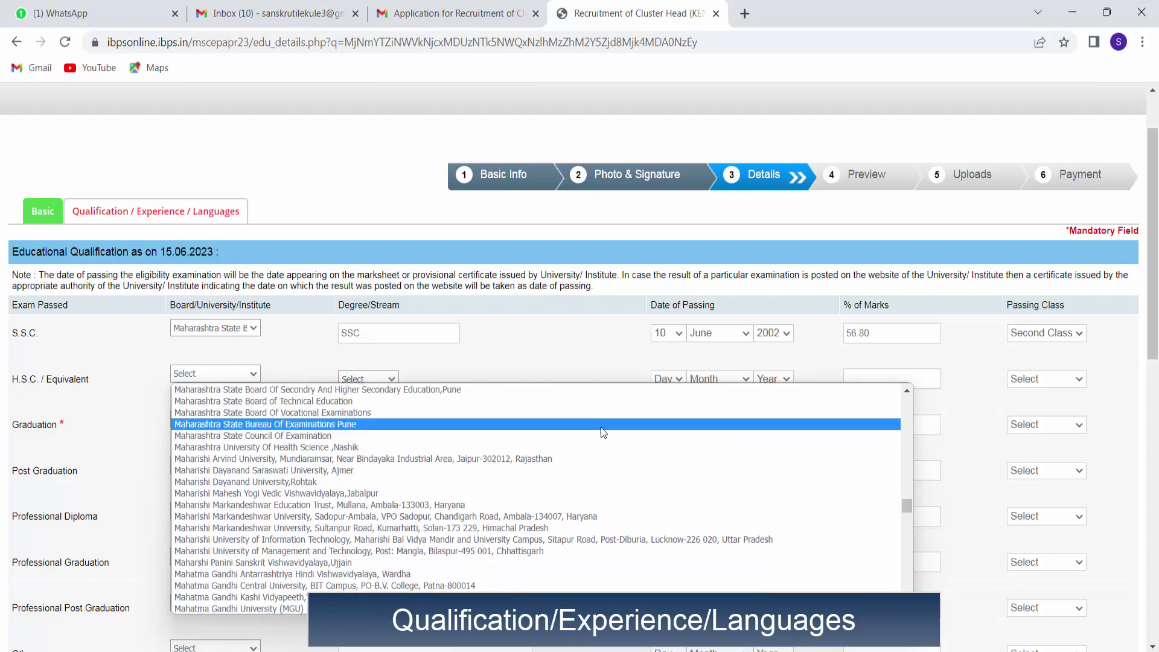
left_click(503, 391)
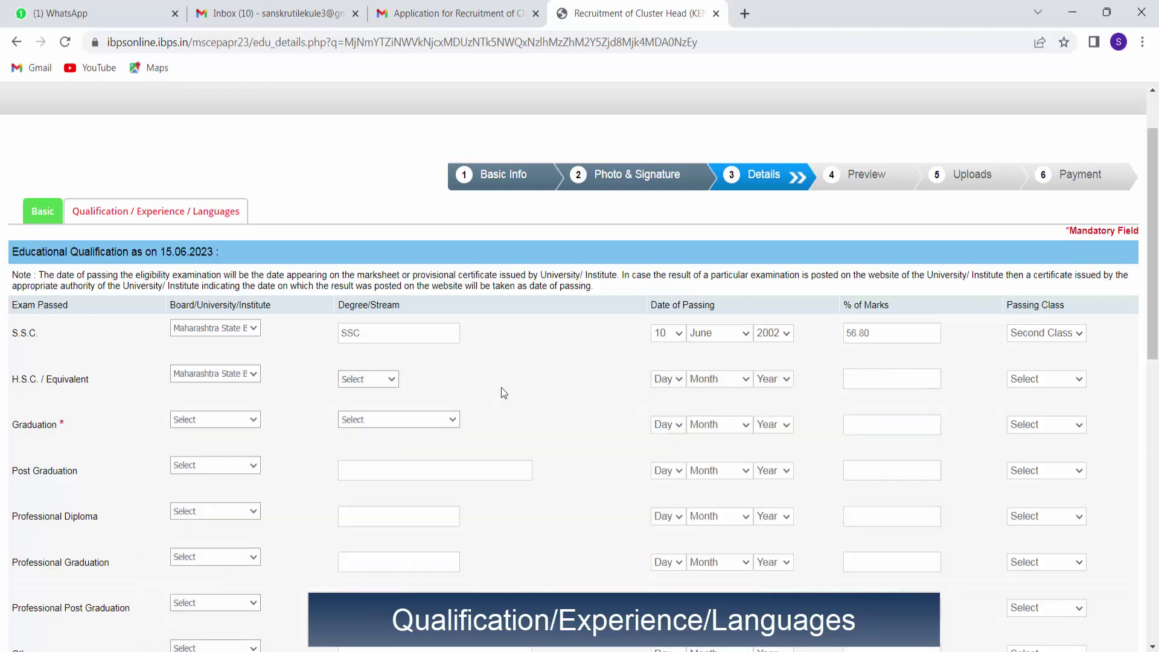
Set the H.S.C. stream to ARTS and passing date to 02 June 2004.
left_click(389, 379)
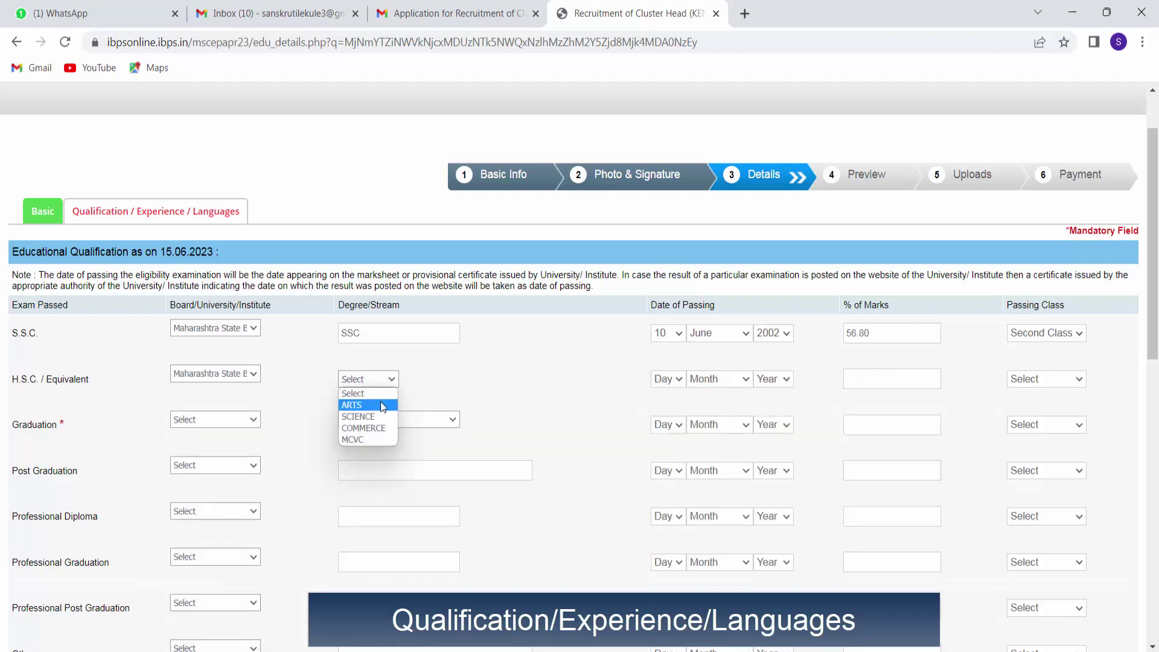
left_click(380, 401)
left_click(672, 379)
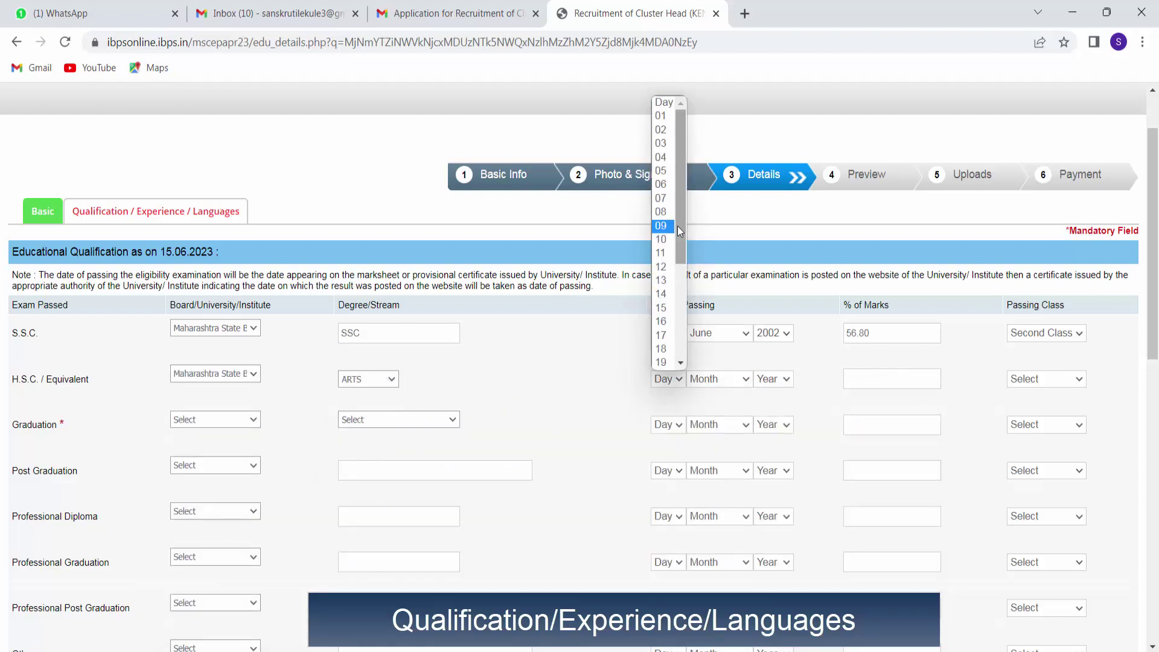
left_click(668, 130)
left_click(718, 379)
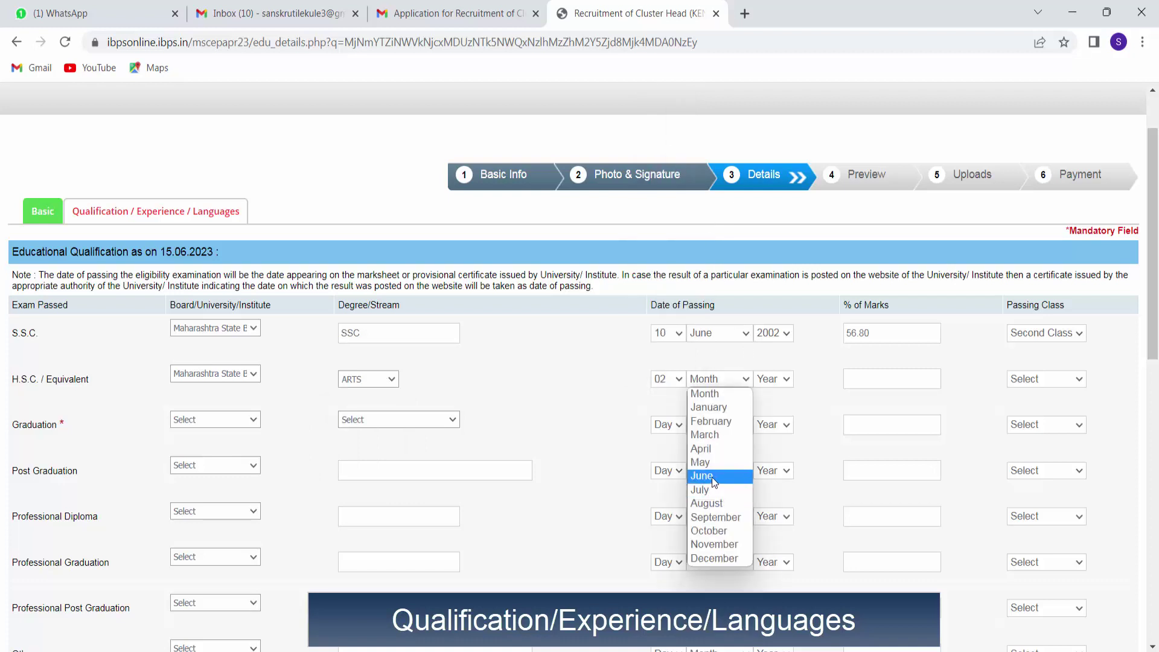
left_click(711, 474)
left_click(788, 379)
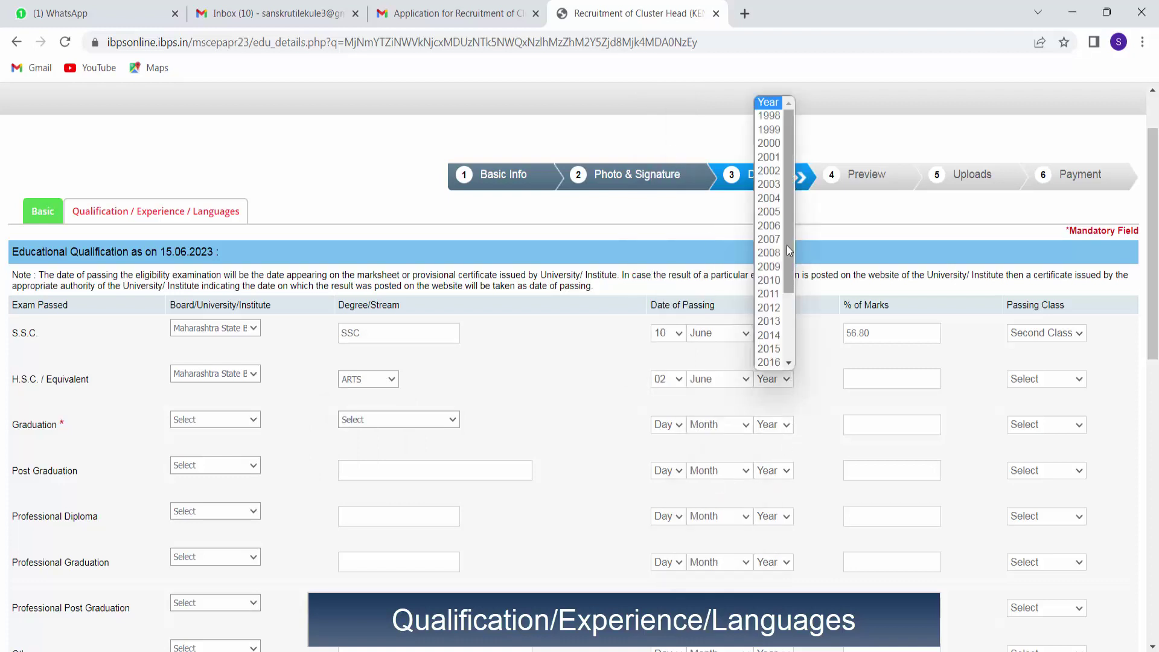
left_click(772, 197)
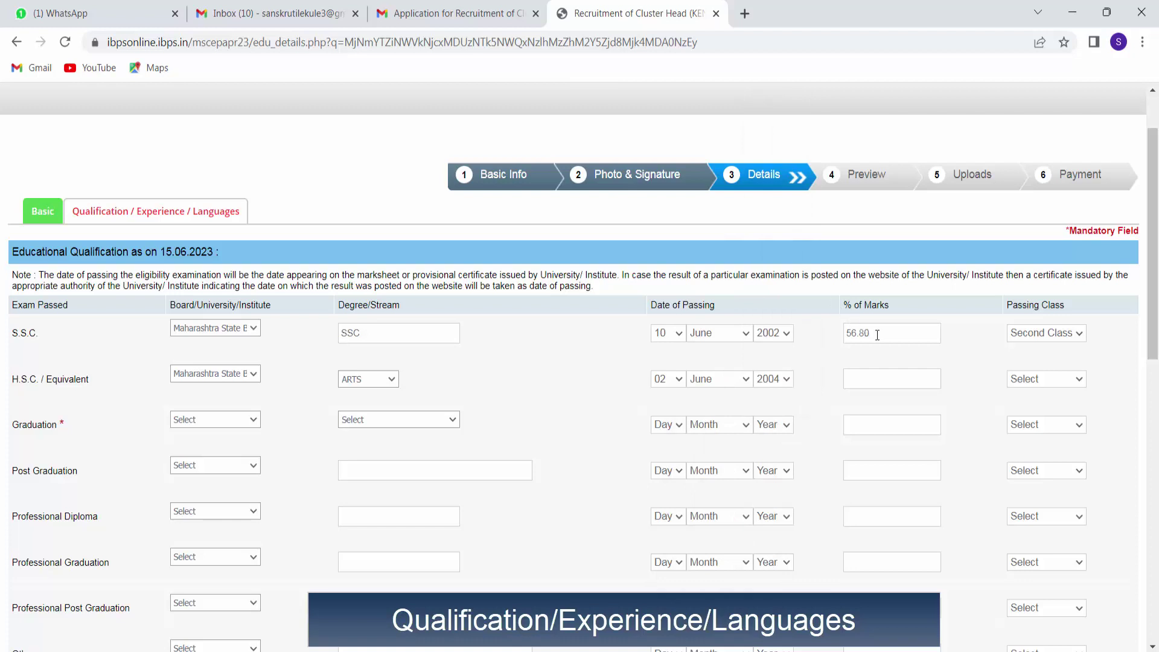
Correct the S.S.C. marks to 78.33% and its class to First Class.
key("BackSpace")
key("BackSpace")
key("BackSpace")
key("BackSpace")
key("BackSpace")
type("78")
type(".00")
key("BackSpace")
key("BackSpace")
type("33")
left_click(1025, 336)
left_click(1037, 361)
Enter 75.83% marks and First Class for H.S.C.
left_click(917, 378)
type("75.83")
left_click(1038, 380)
left_click(1033, 408)
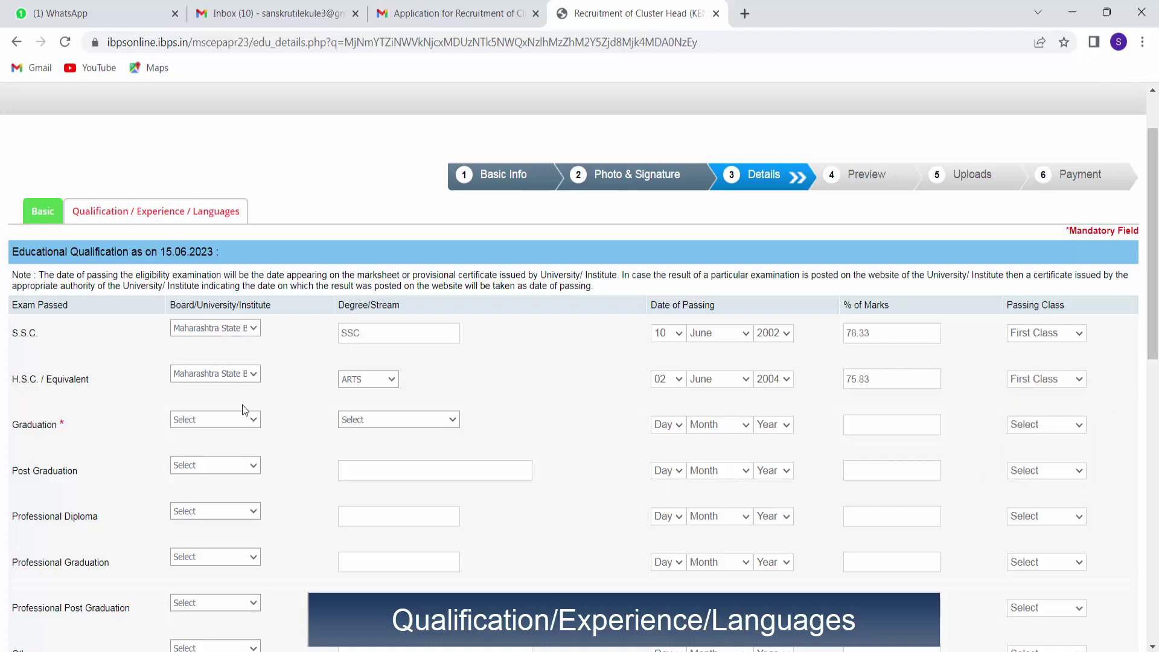
Choose YCMOU as the Graduation university and Arts as the stream.
left_click(247, 423)
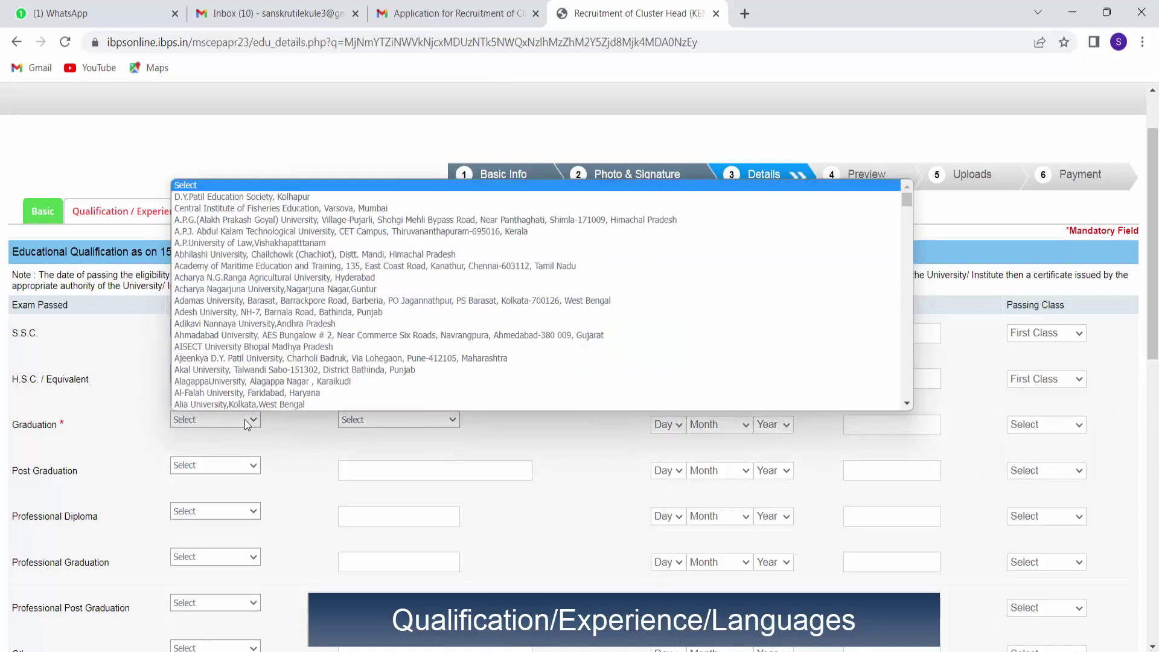
key("y")
scroll(266, 397, "down", 1)
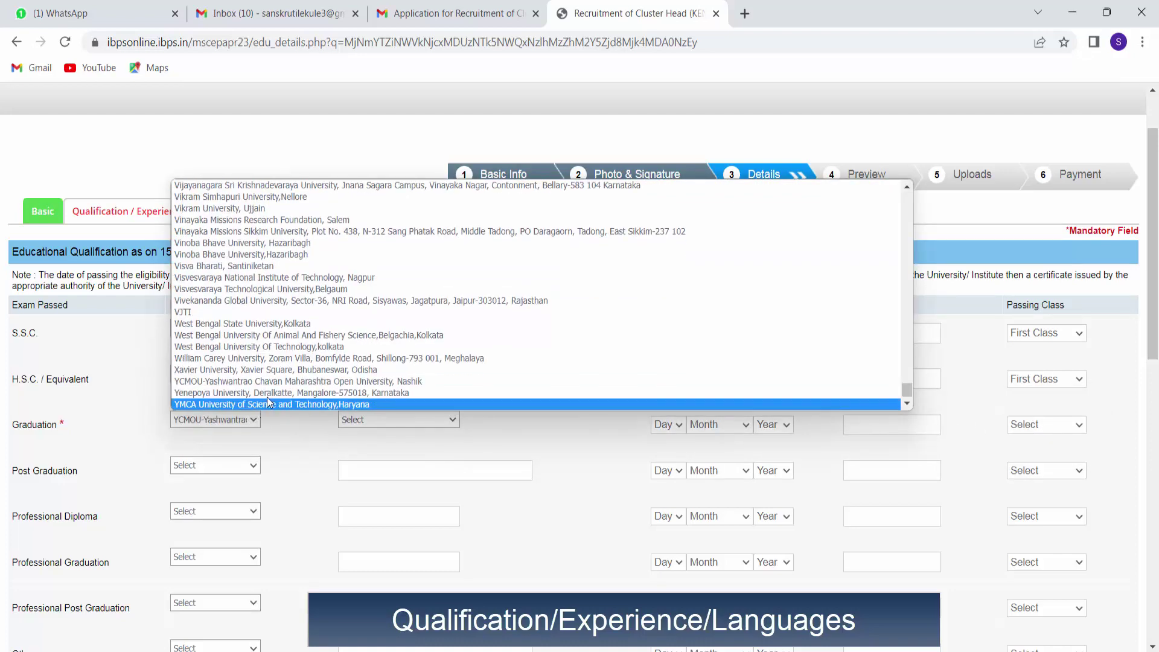
key("y")
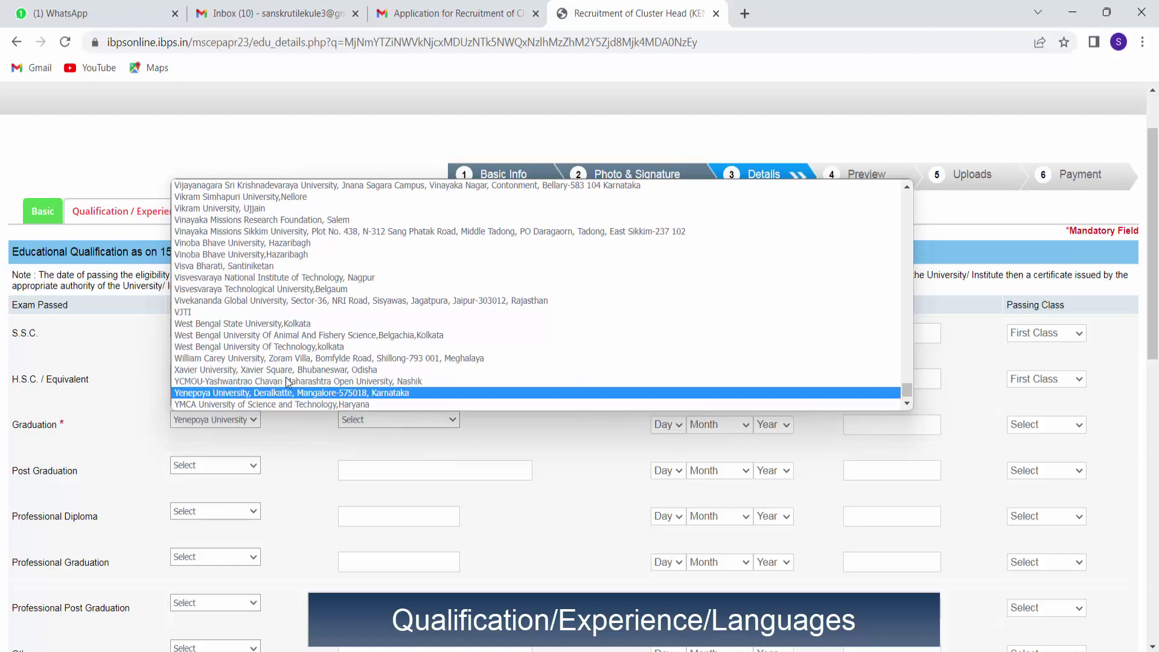
left_click(295, 382)
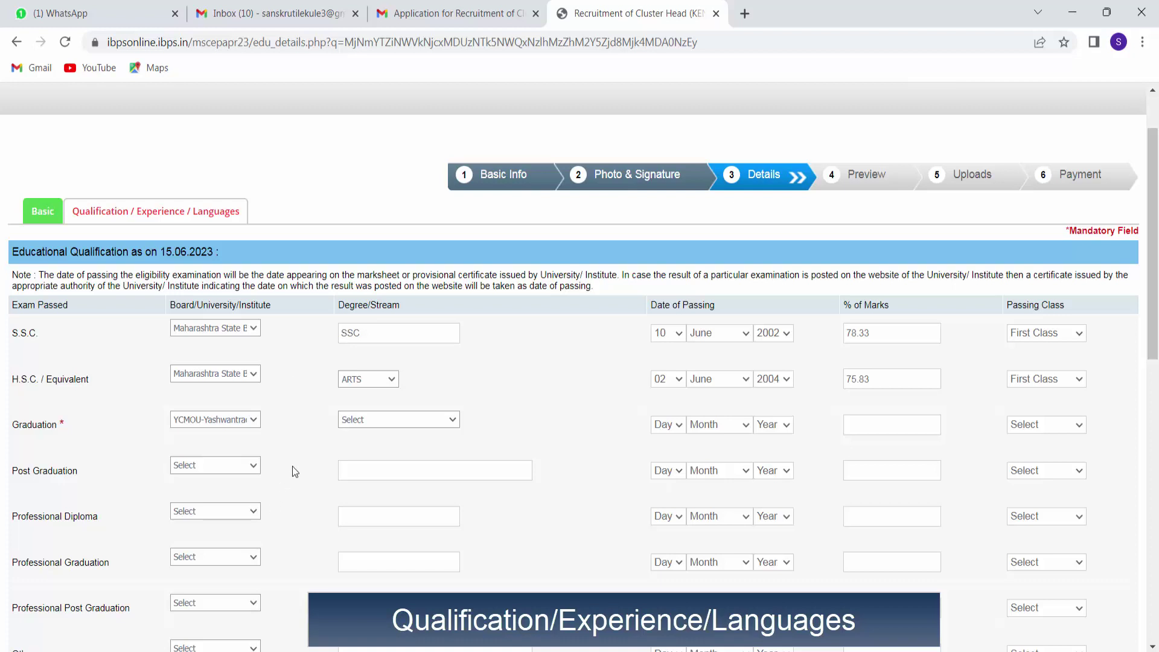
left_click(383, 418)
left_click(382, 446)
Set Graduation passing date 11 June 2007, marks 60.00%, First Class.
left_click(681, 424)
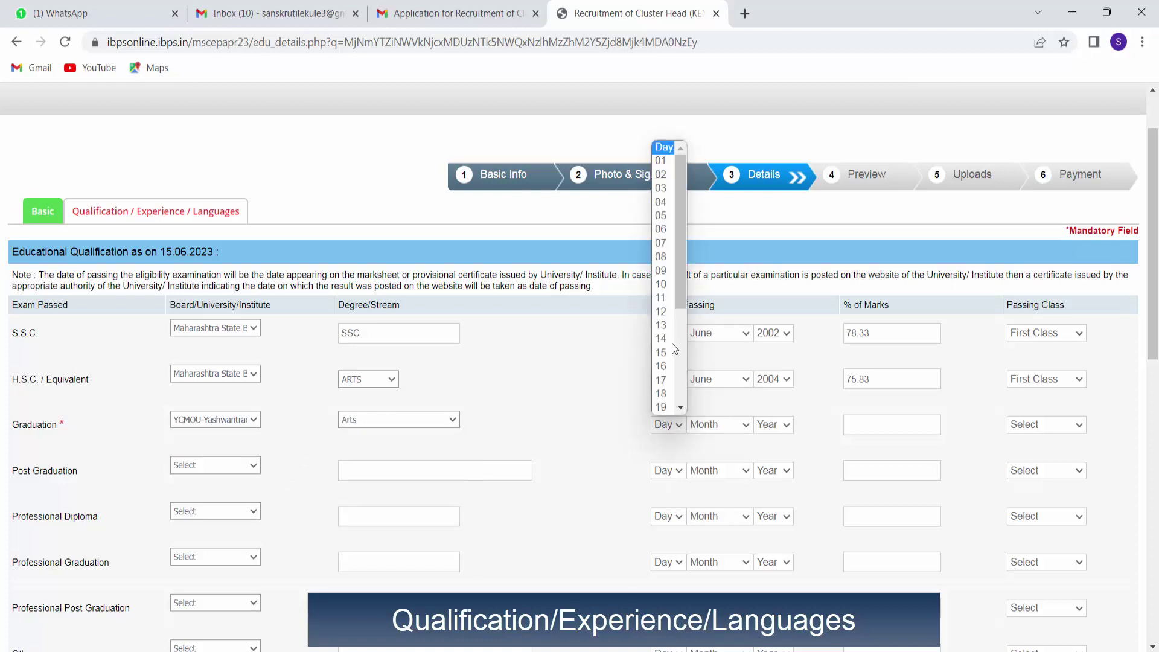
left_click(668, 296)
left_click(718, 424)
left_click(712, 516)
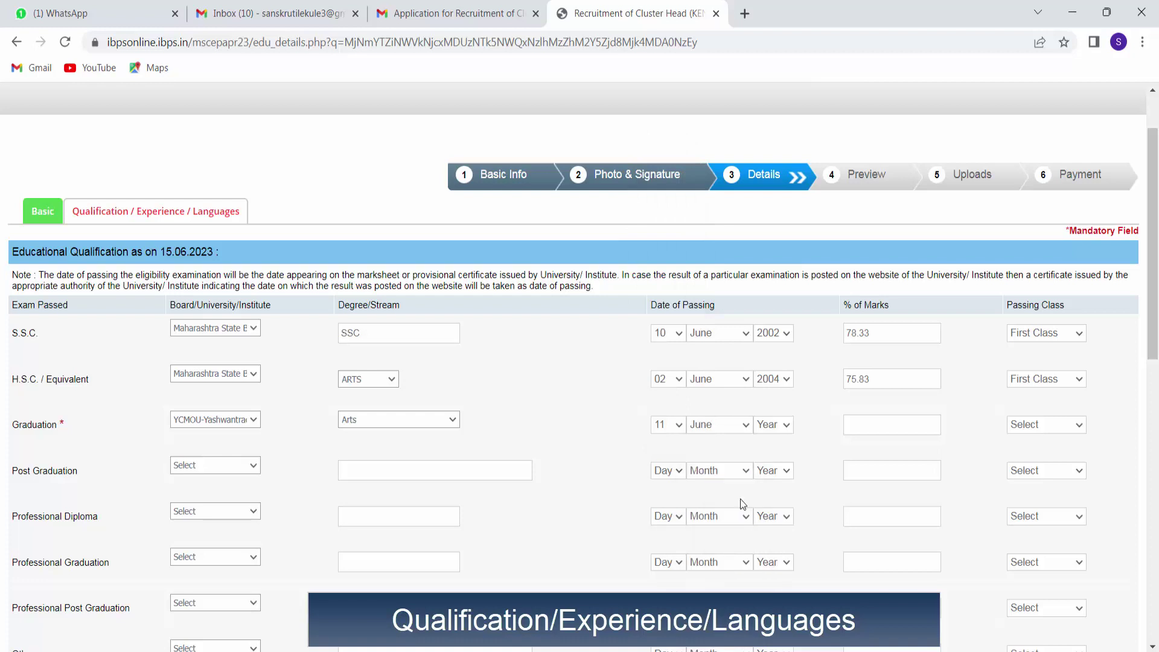
left_click(785, 429)
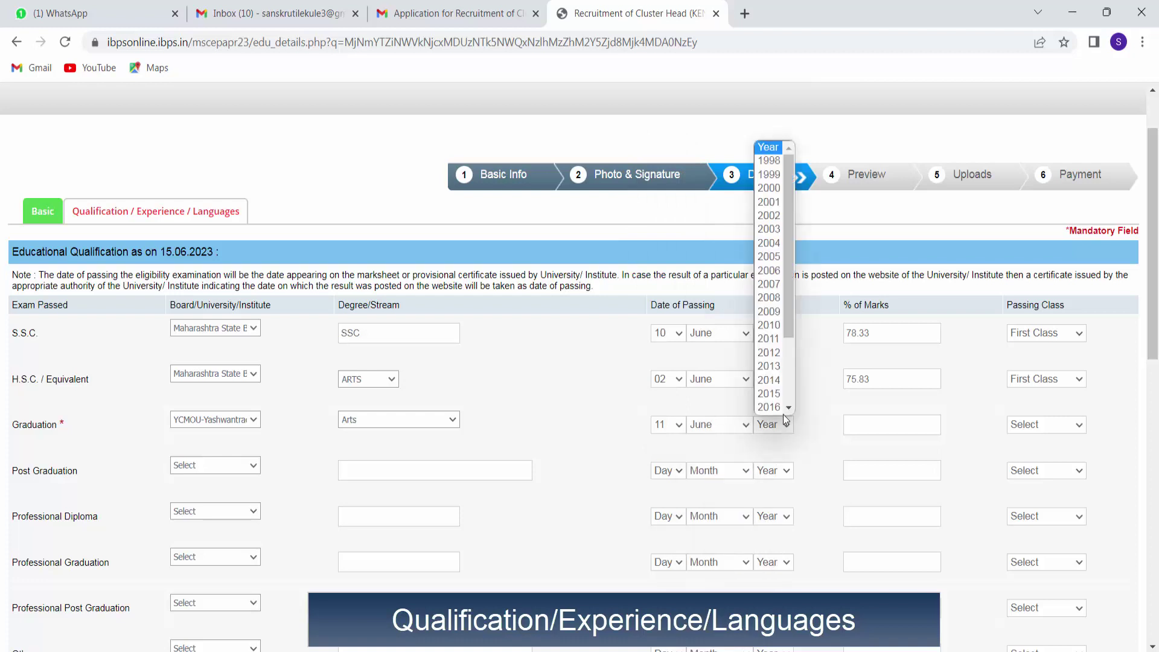
left_click(767, 286)
left_click(866, 427)
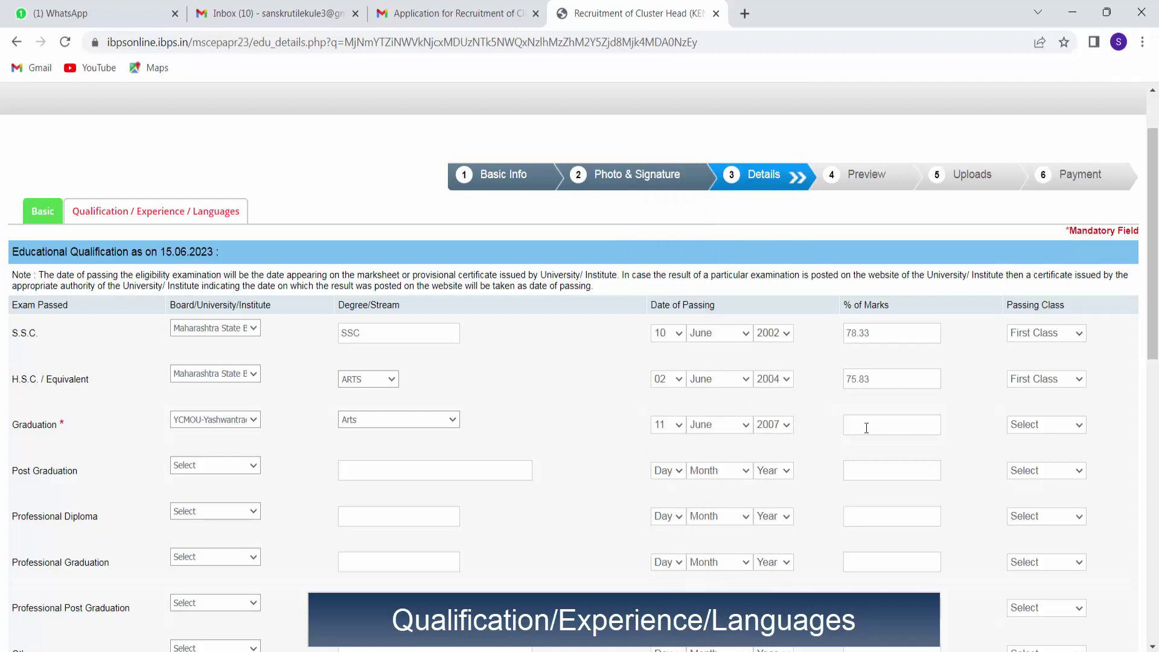
type("60.00")
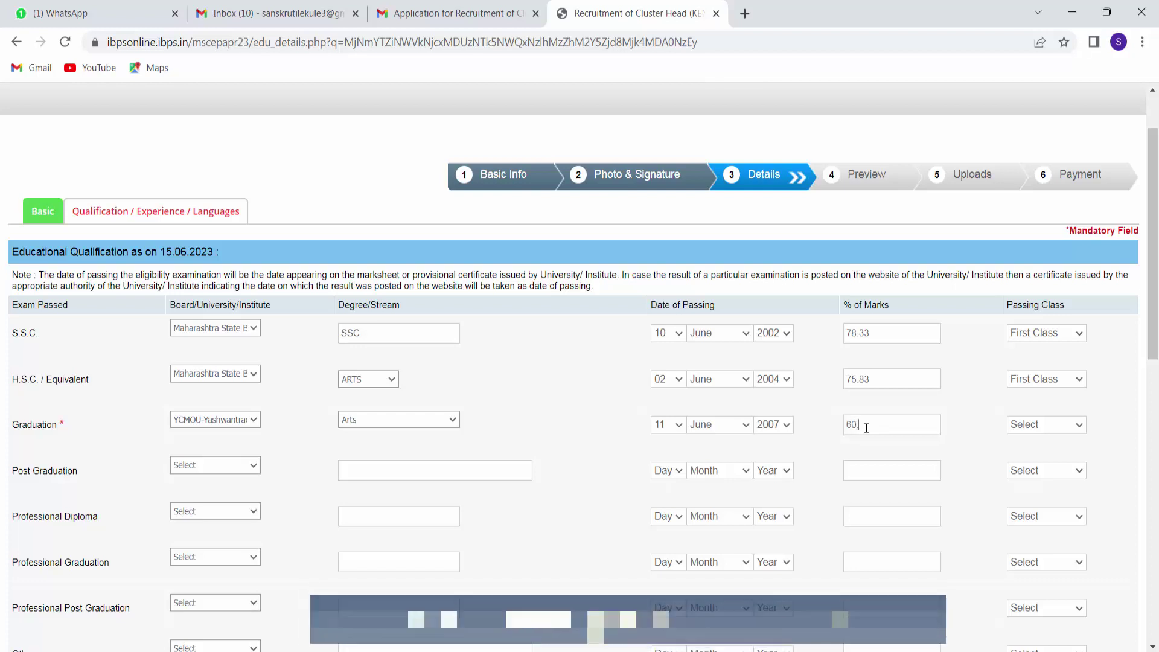
left_click(1034, 425)
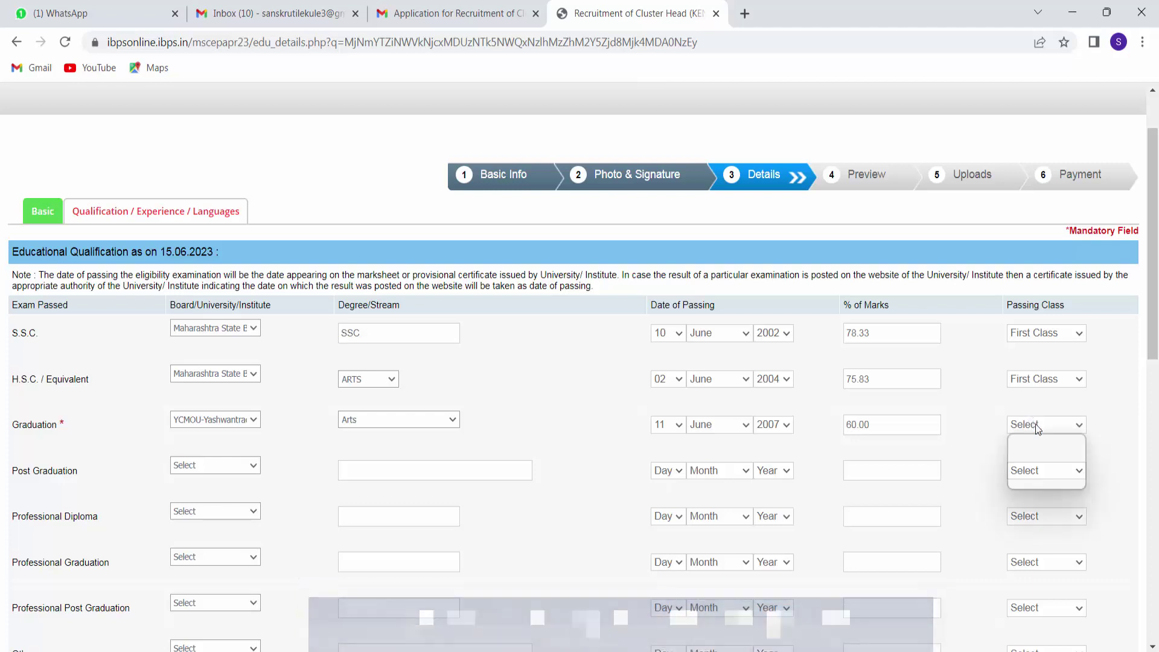
left_click(1031, 454)
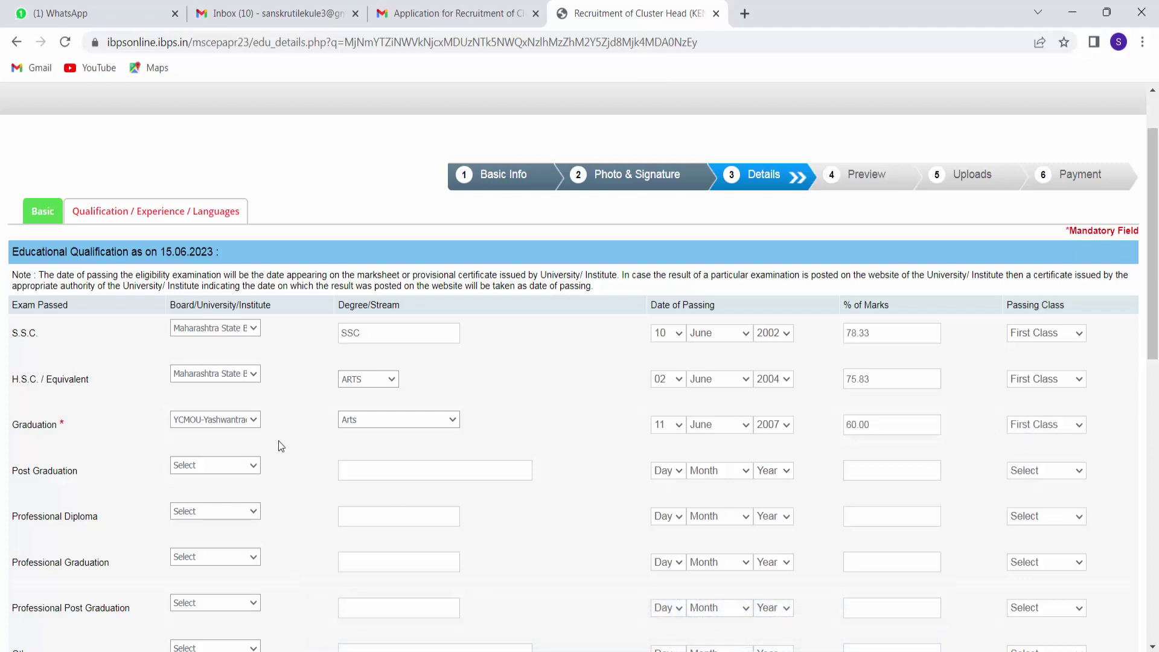
Choose YCMOU as the Post Graduation university and enter MA as the degree.
left_click(254, 466)
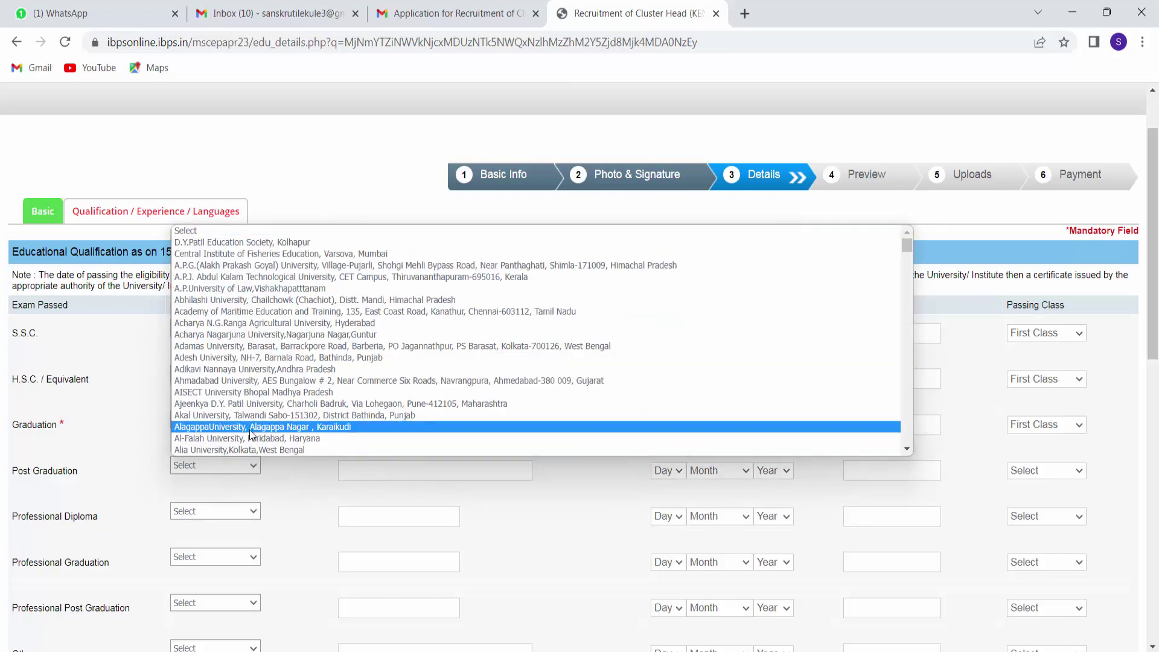
key("y")
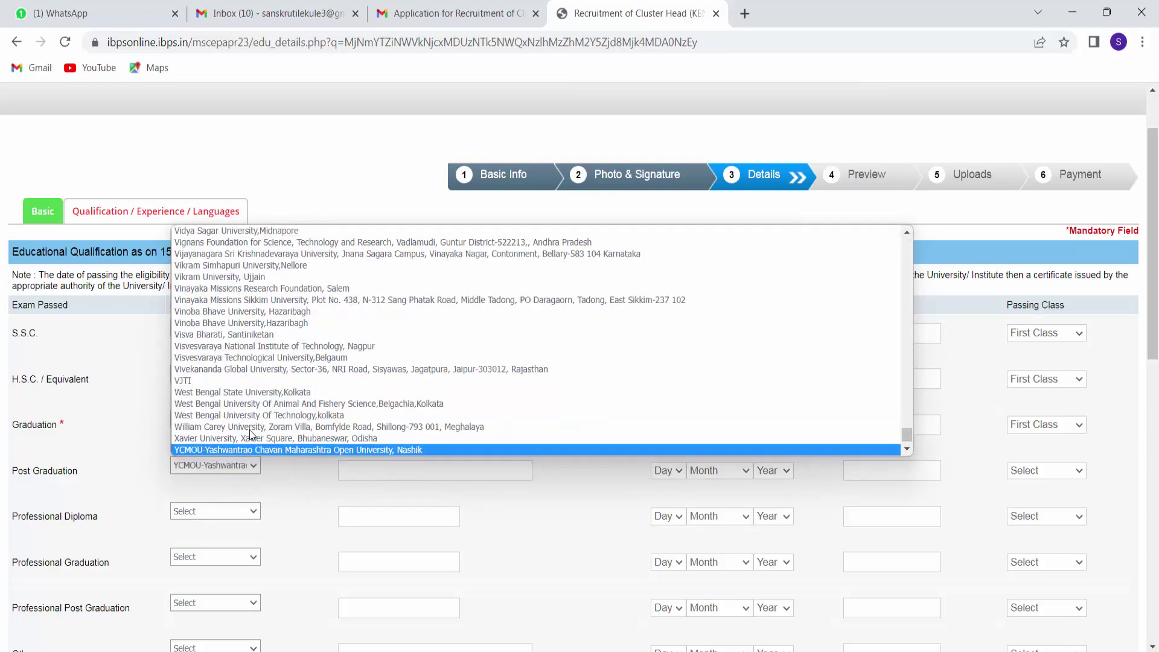
key("Return")
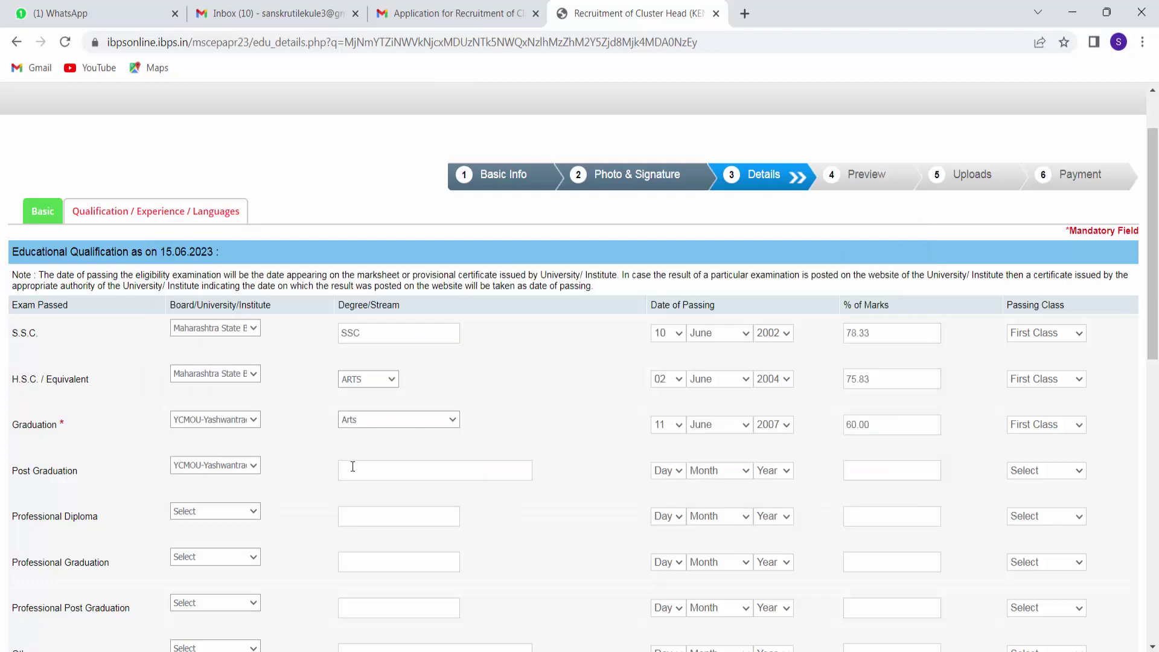
left_click(352, 470)
type("MA")
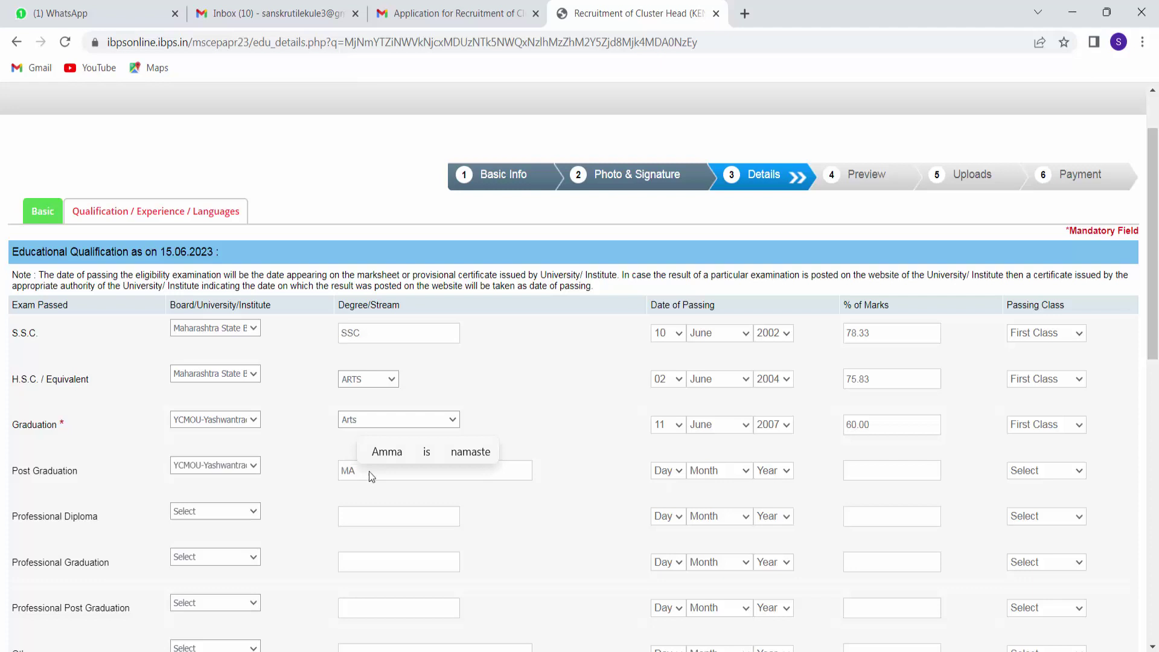
Set Post Graduation passing date 10 December 2016, marks 67.00%, First Class.
left_click(678, 476)
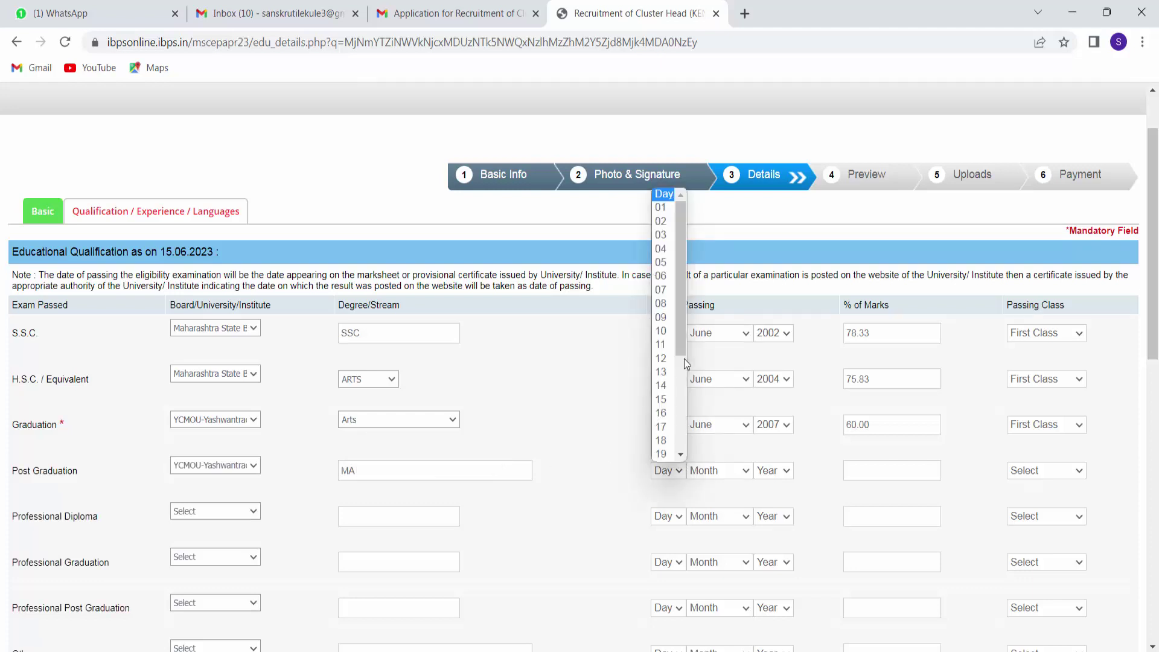
left_click(660, 331)
left_click(729, 469)
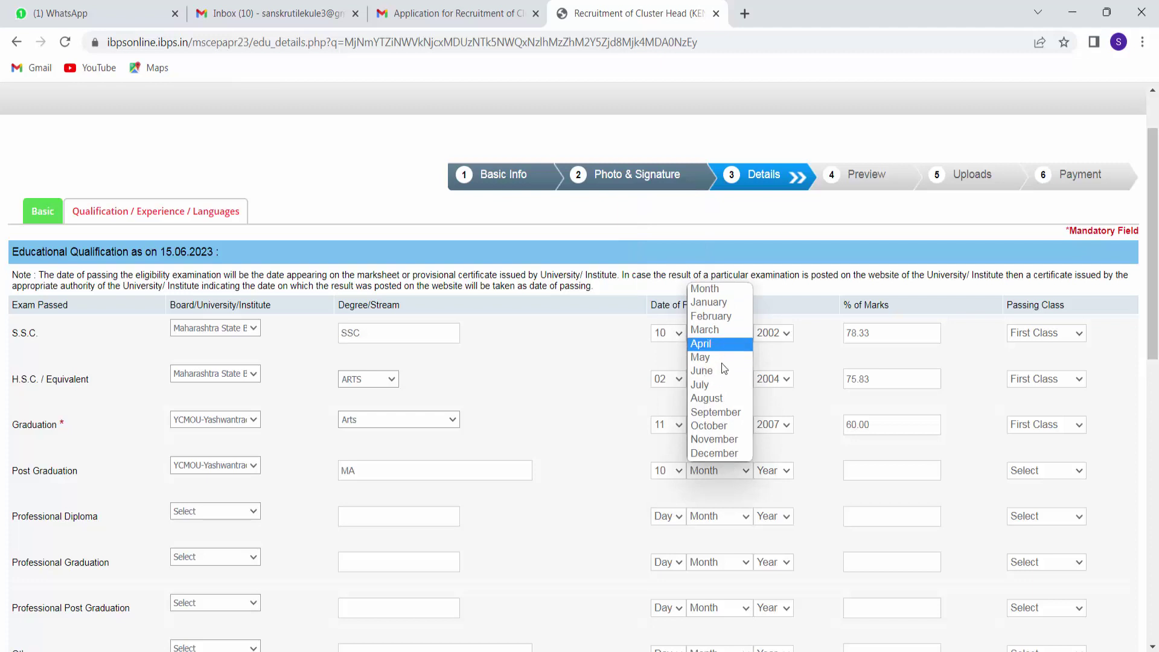
left_click(714, 453)
left_click(778, 470)
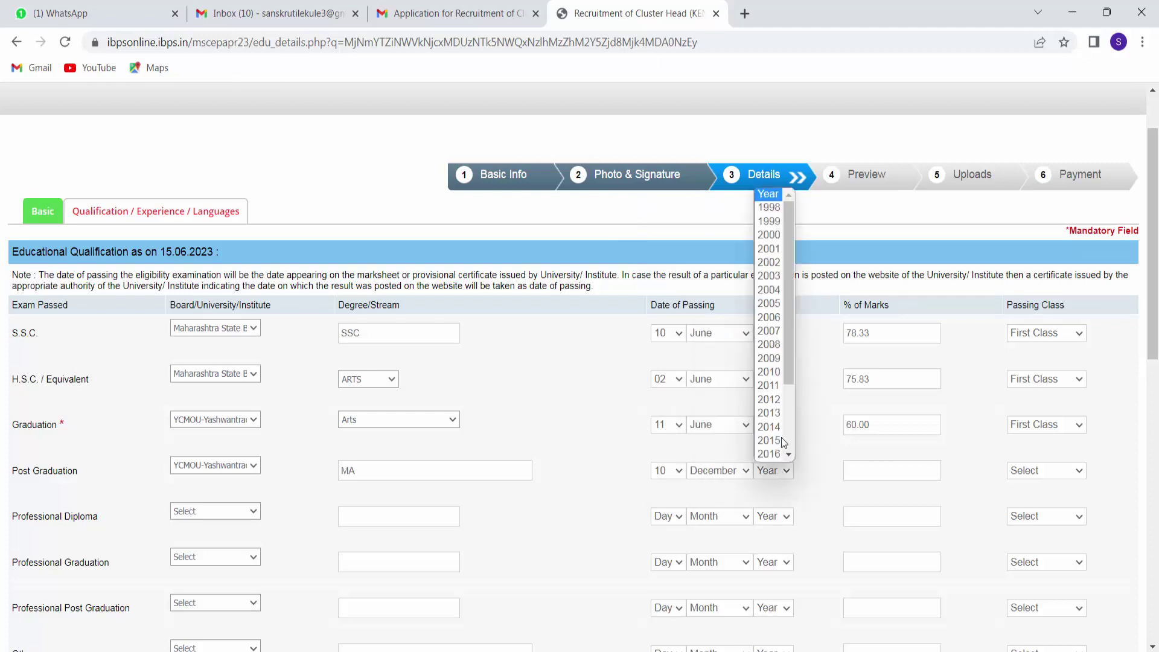
left_click(778, 453)
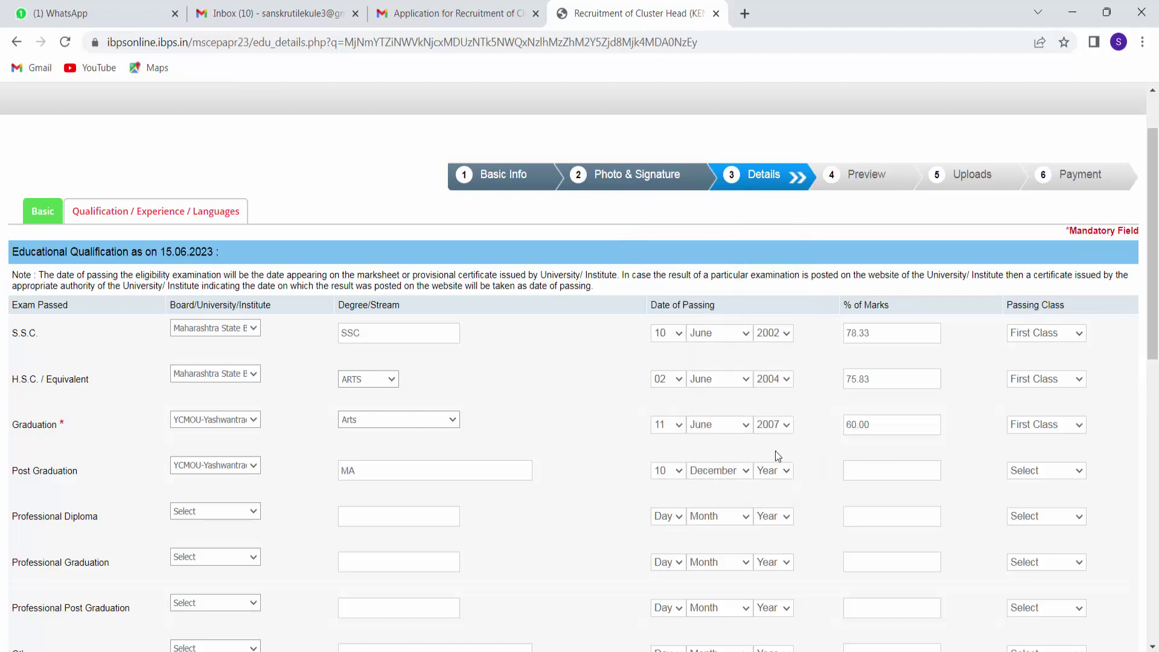
left_click(884, 470)
type("67.00")
left_click(1027, 470)
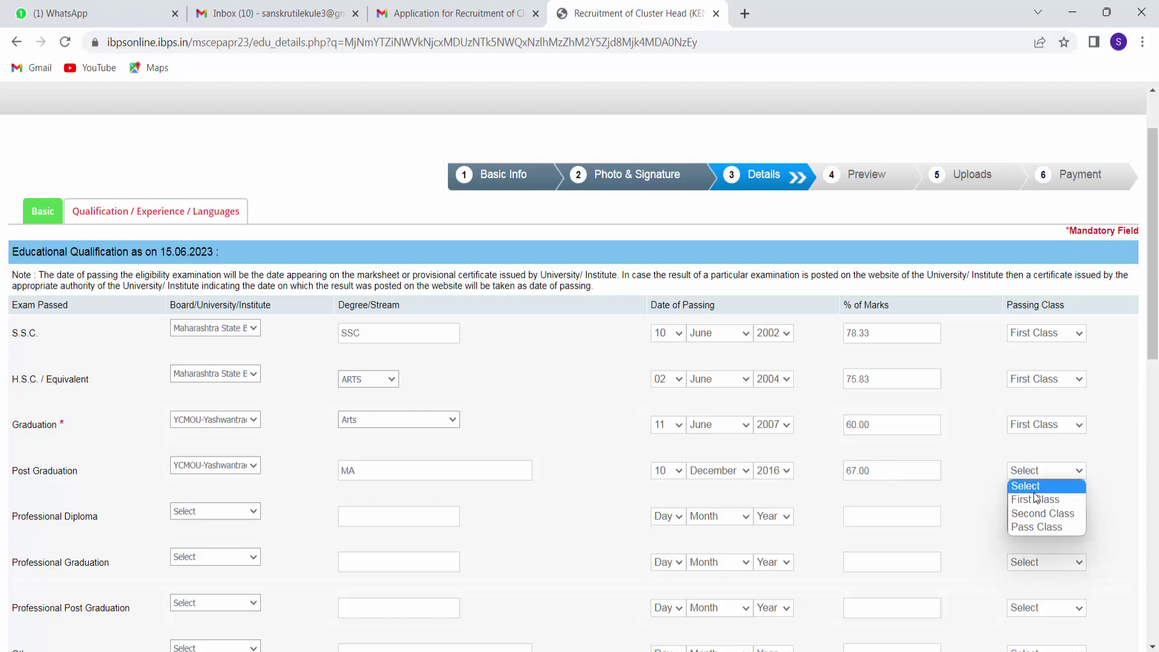
left_click(1034, 499)
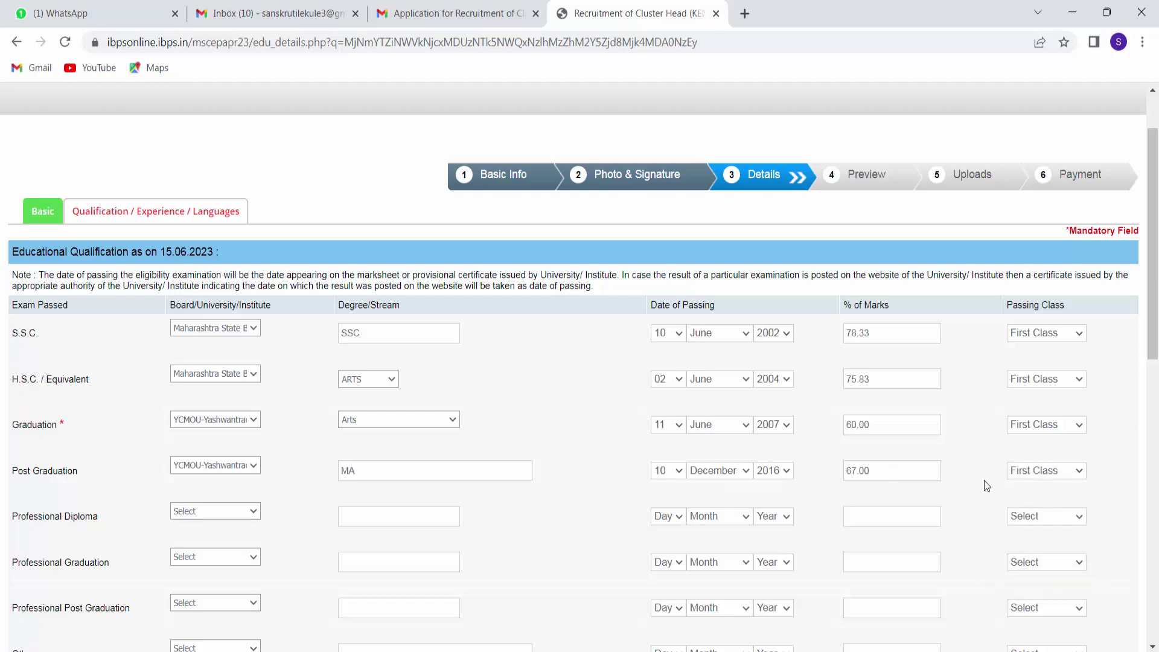
left_click(249, 513)
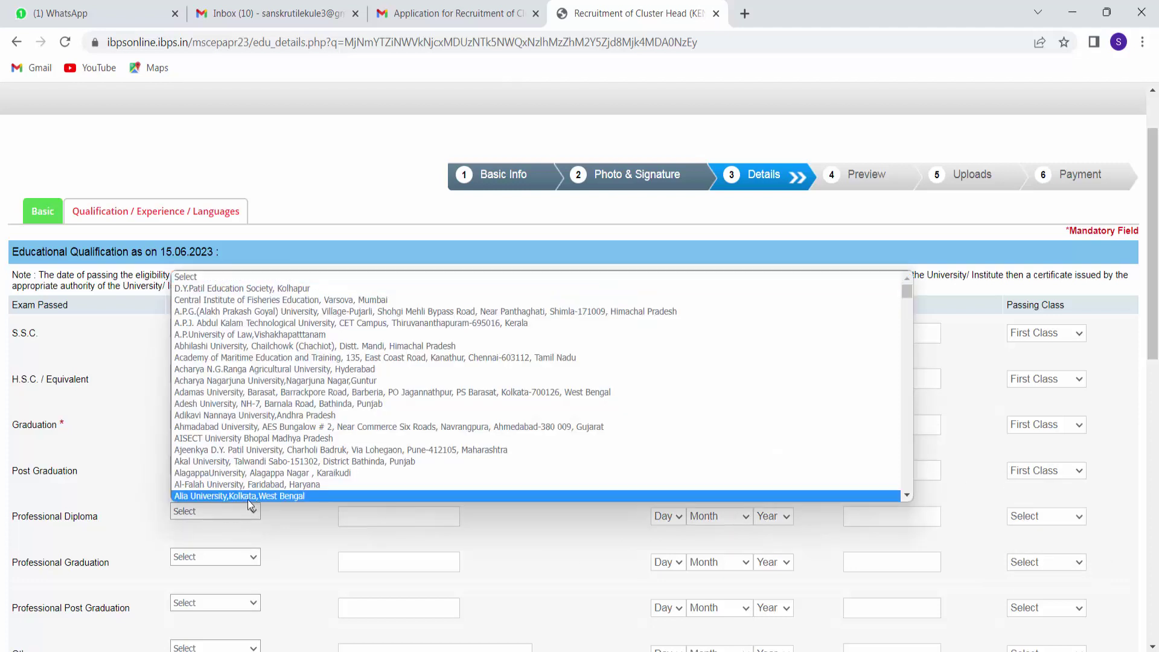
left_click(290, 523)
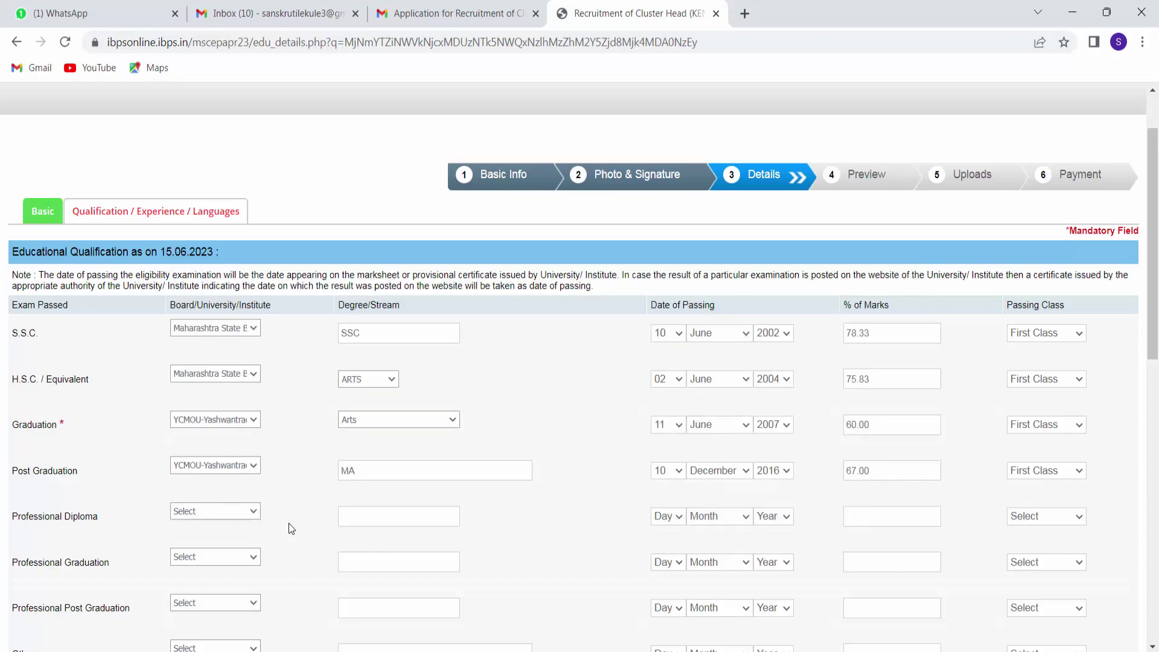
left_click(237, 510)
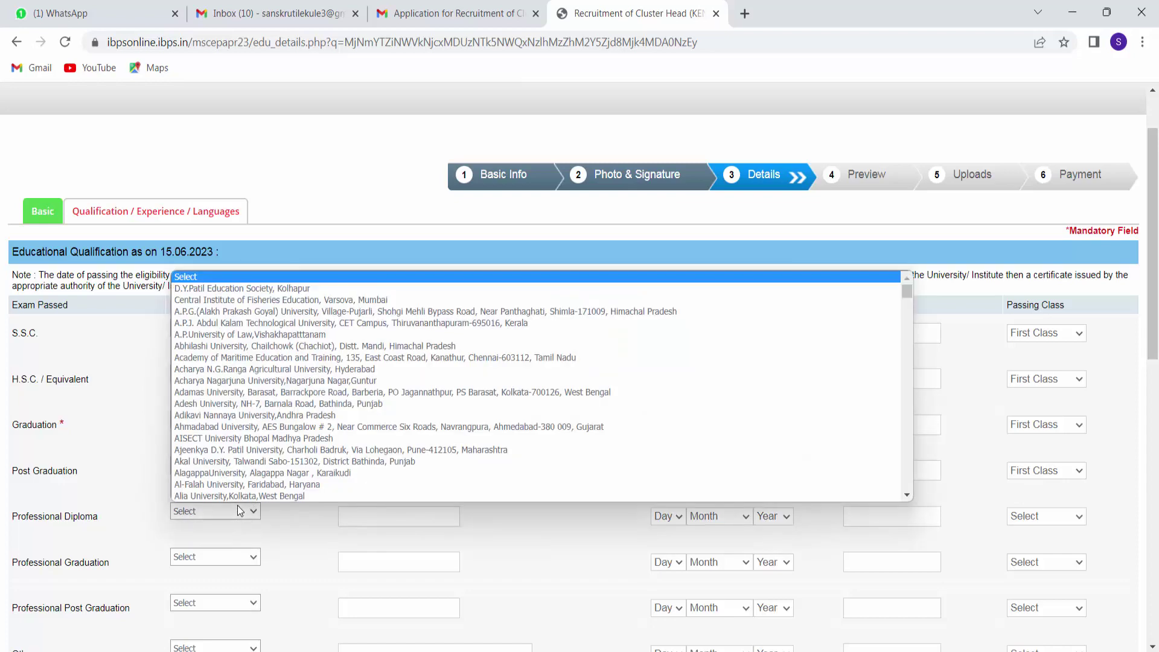
left_click(223, 554)
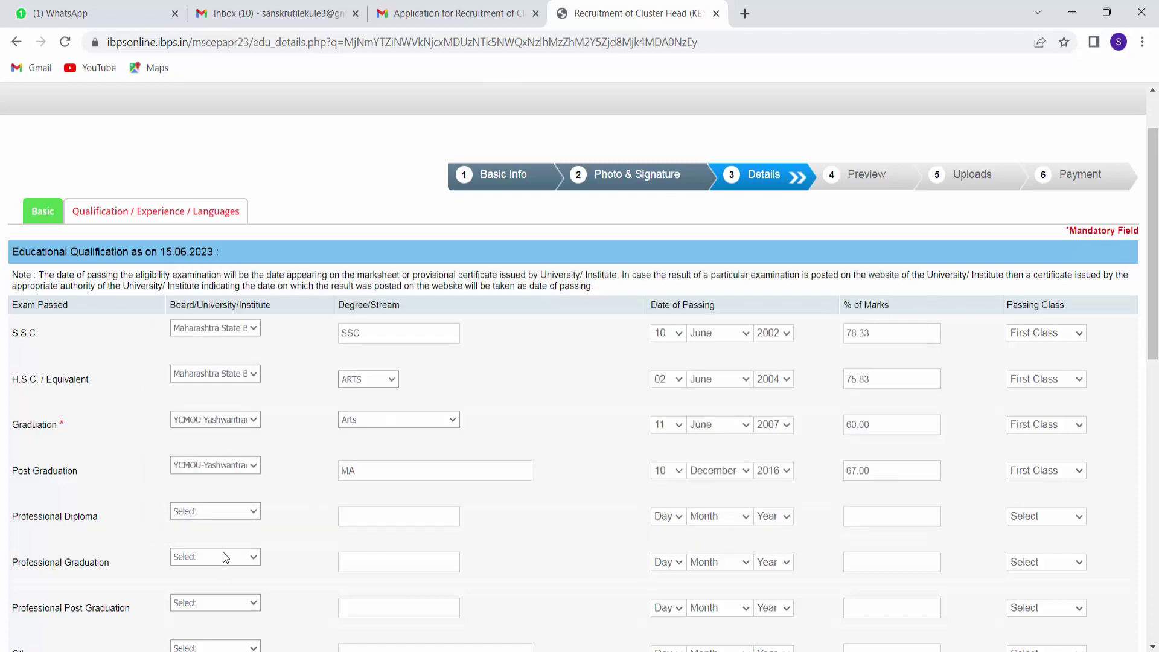
left_click(222, 552)
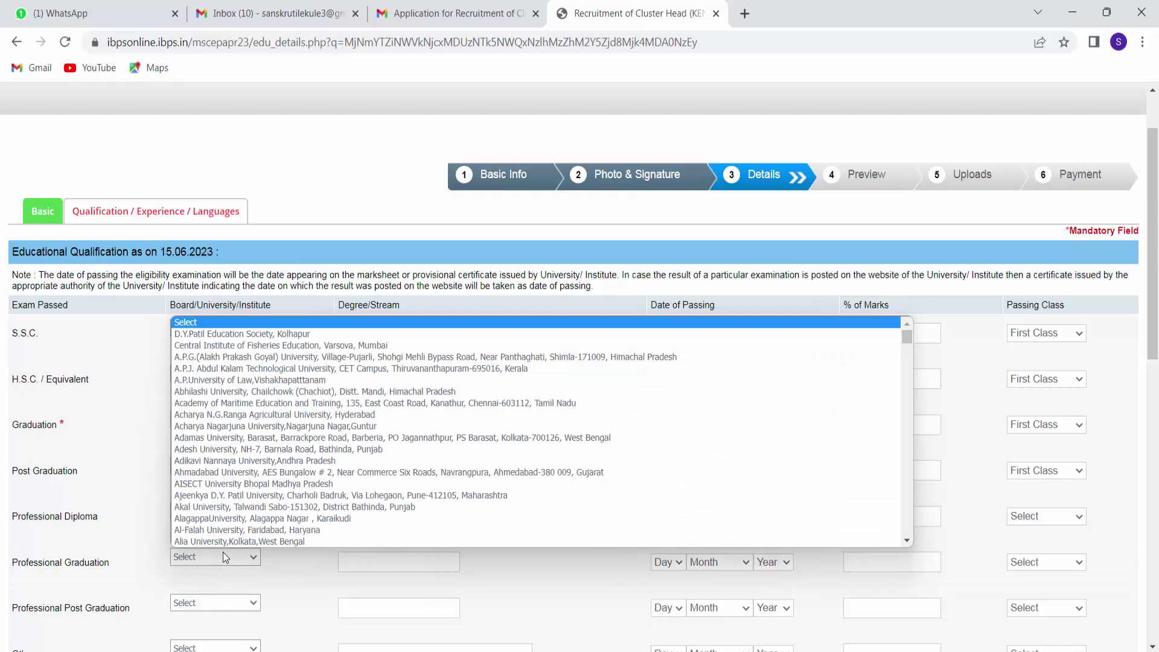
left_click(305, 588)
scroll(278, 578, "down", 3)
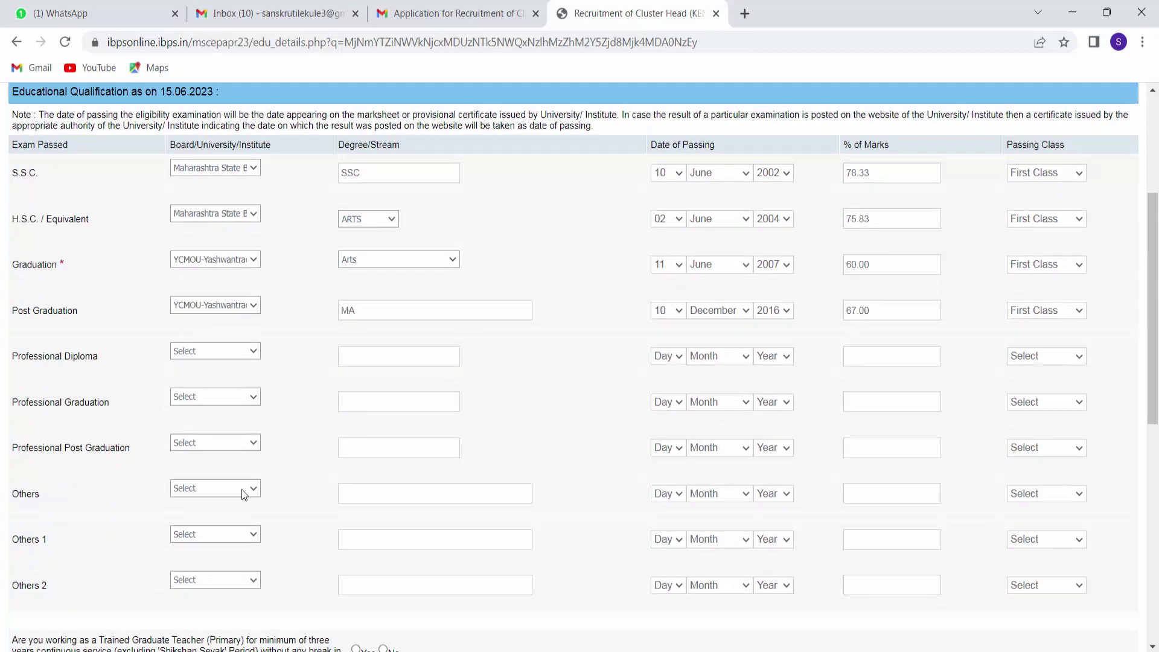
scroll(324, 486, "down", 1)
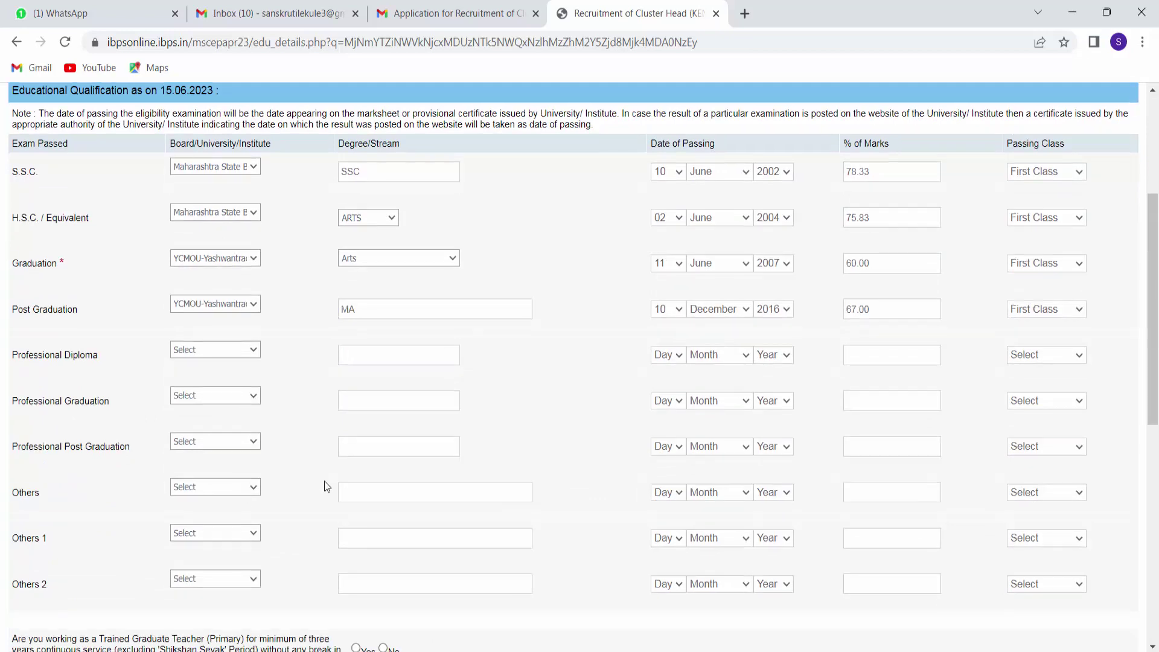
scroll(324, 484, "down", 2)
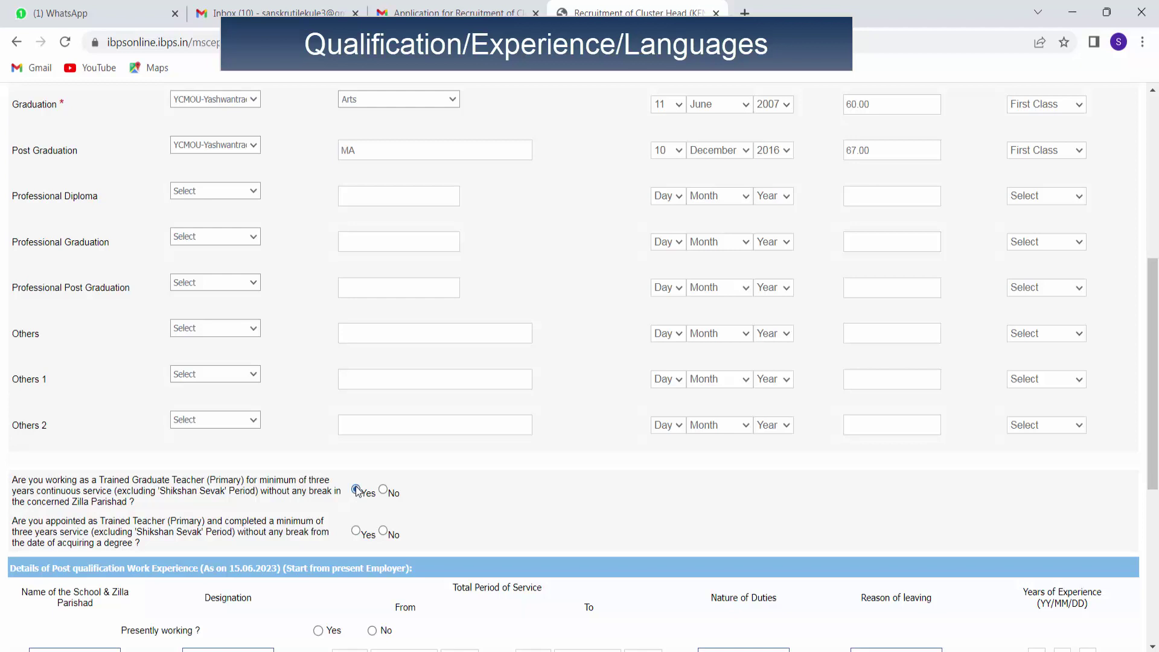
Answer Yes to both trained teacher service and appointment questions.
left_click(357, 489)
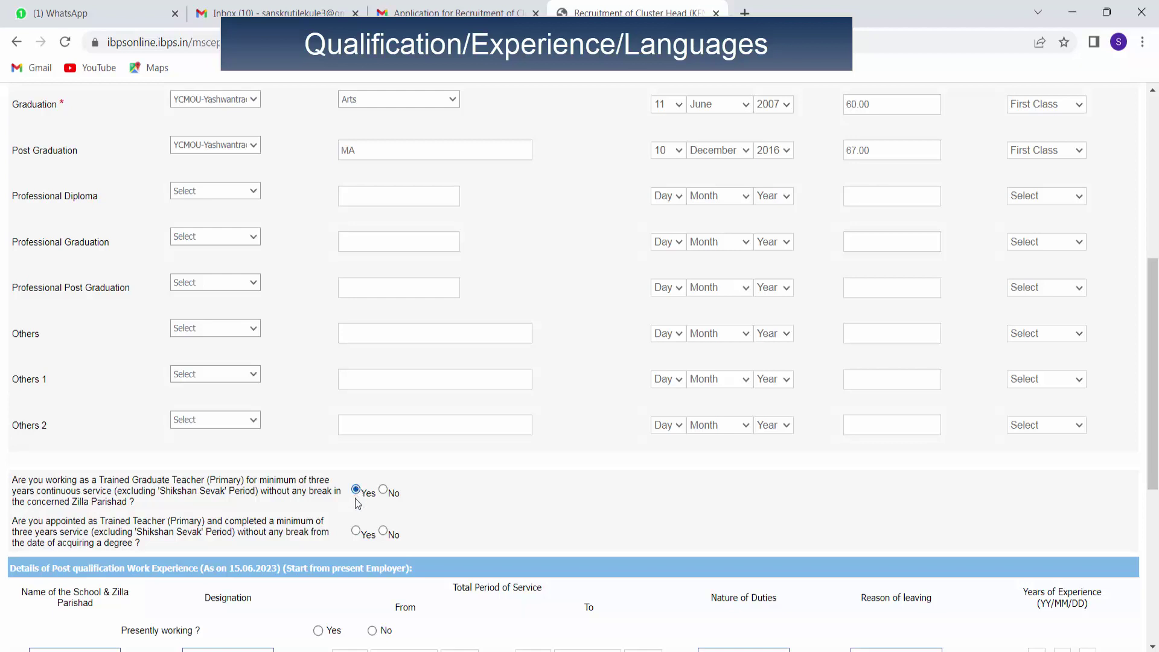
left_click(355, 530)
scroll(356, 530, "down", 4)
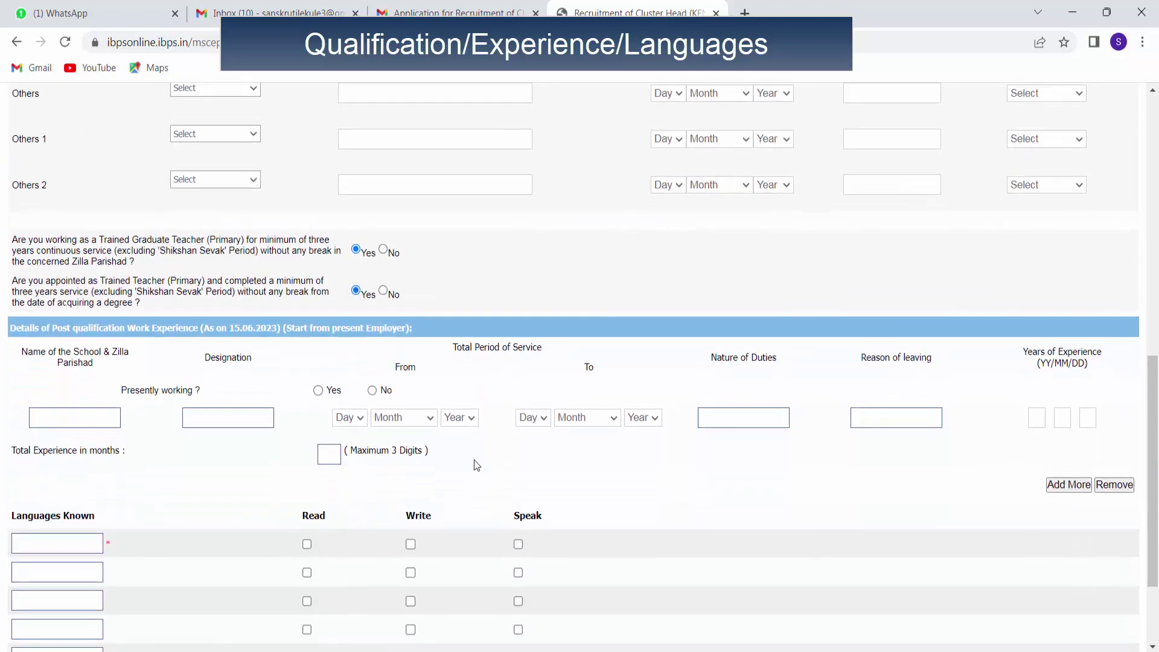
Enter the school name (CPS KONDHUR) and designation ASSISTANCE TEACHER, marked as presently held.
left_click(106, 416)
type("ZPPS")
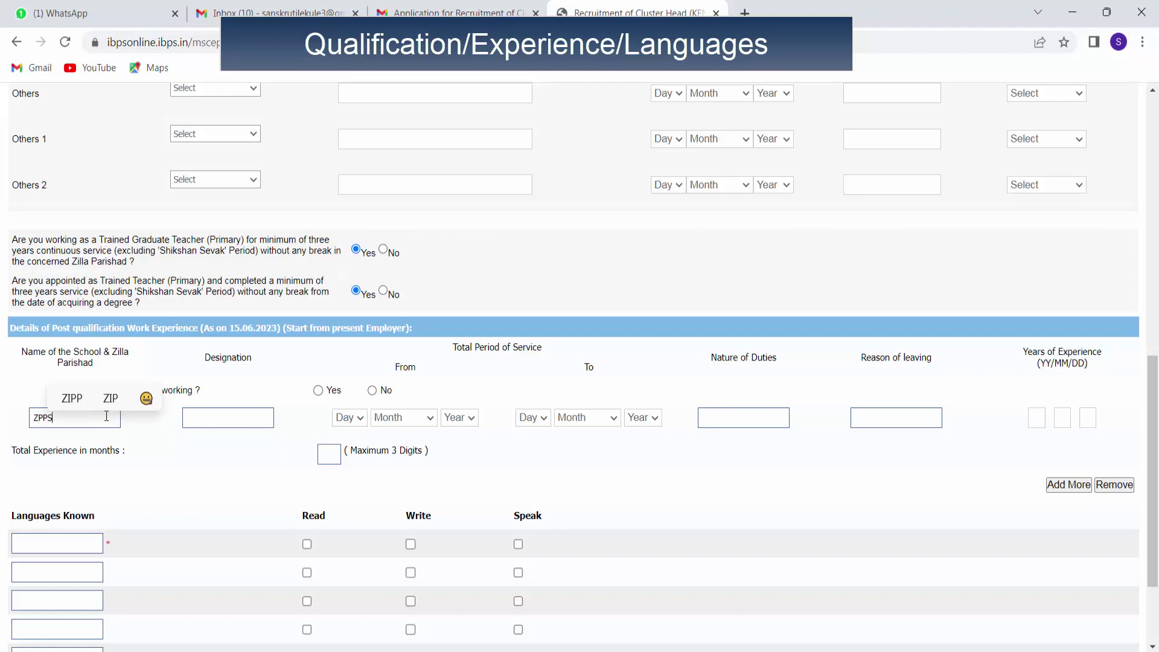
key("BackSpace")
key("BackSpace")
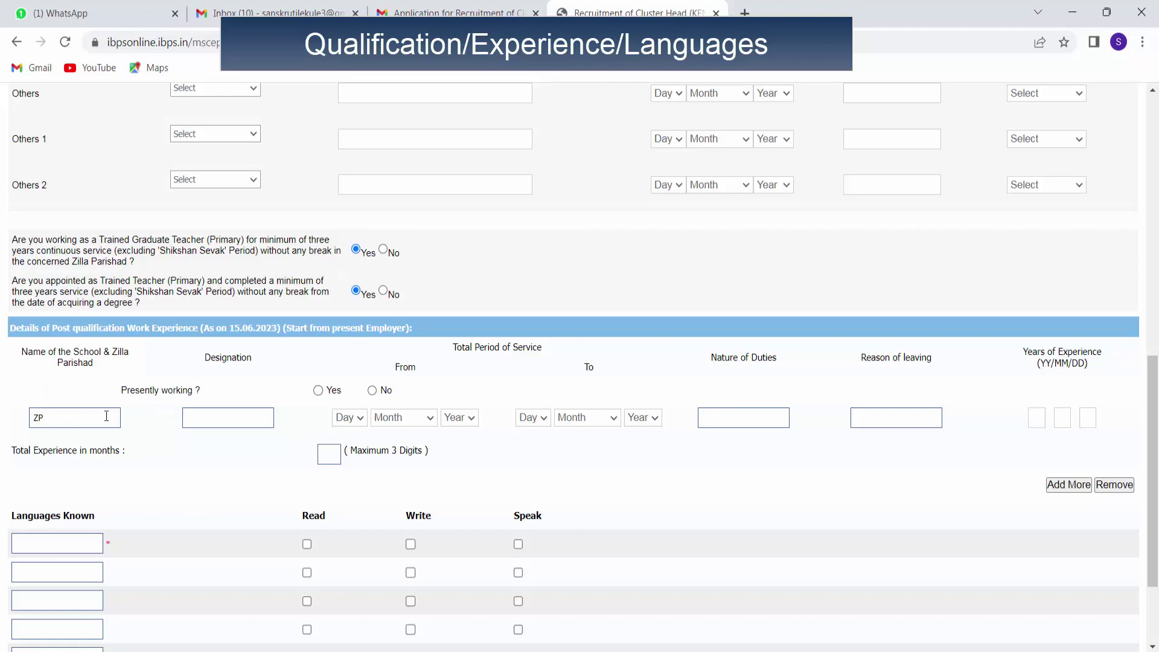
type("CPS K")
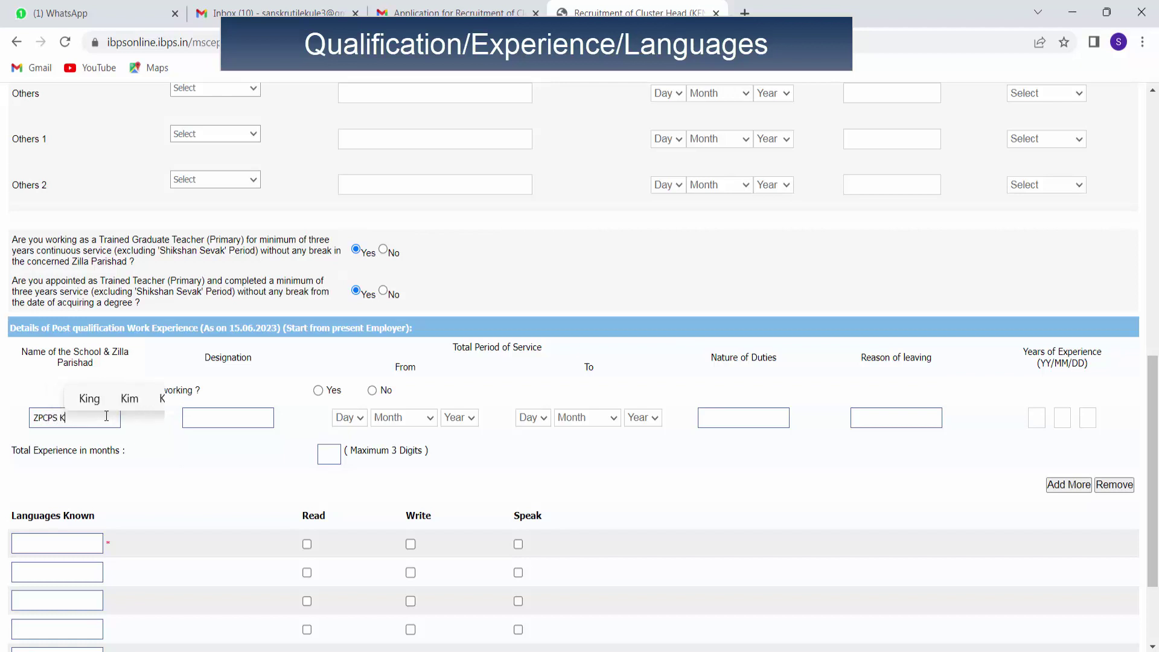
type("ONDHUR")
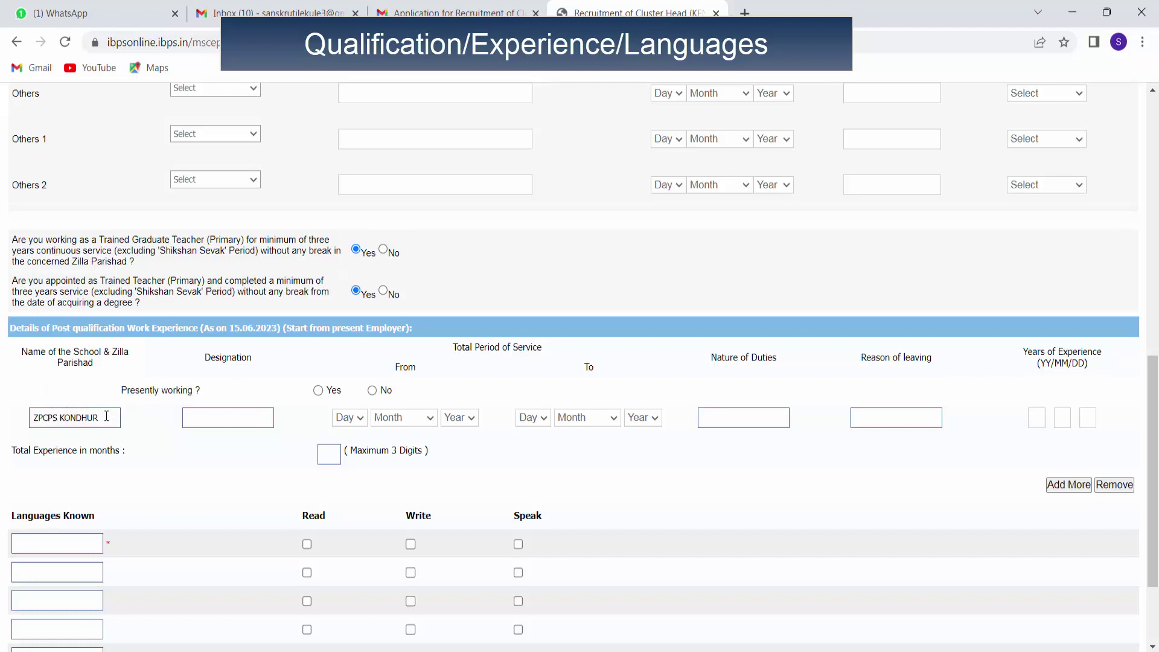
left_click(200, 411)
type("ASSISTANCE TEACHER")
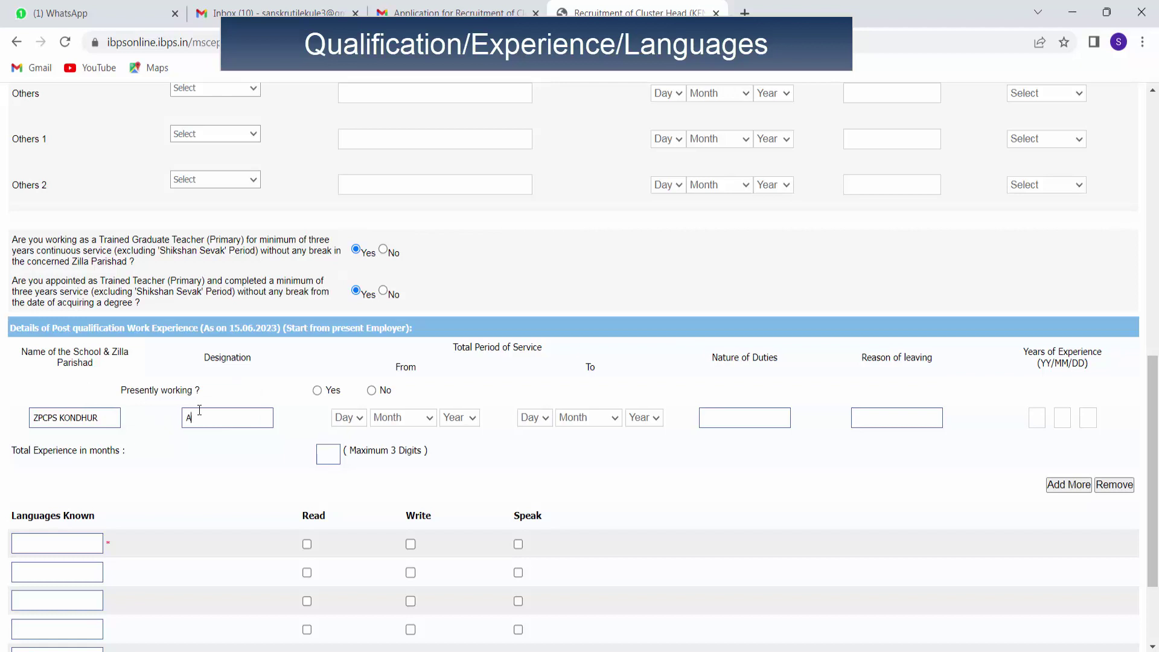
left_click(316, 391)
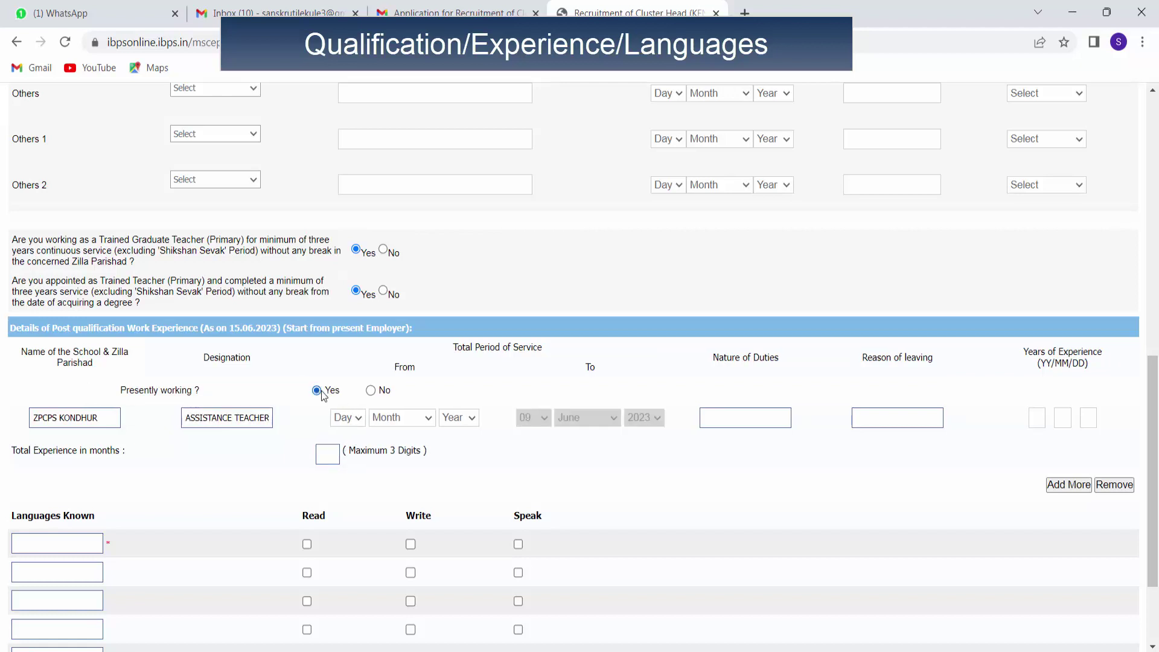
Set the service start date to 20 December 2007 and nature of duties to PERMANENT.
left_click(357, 424)
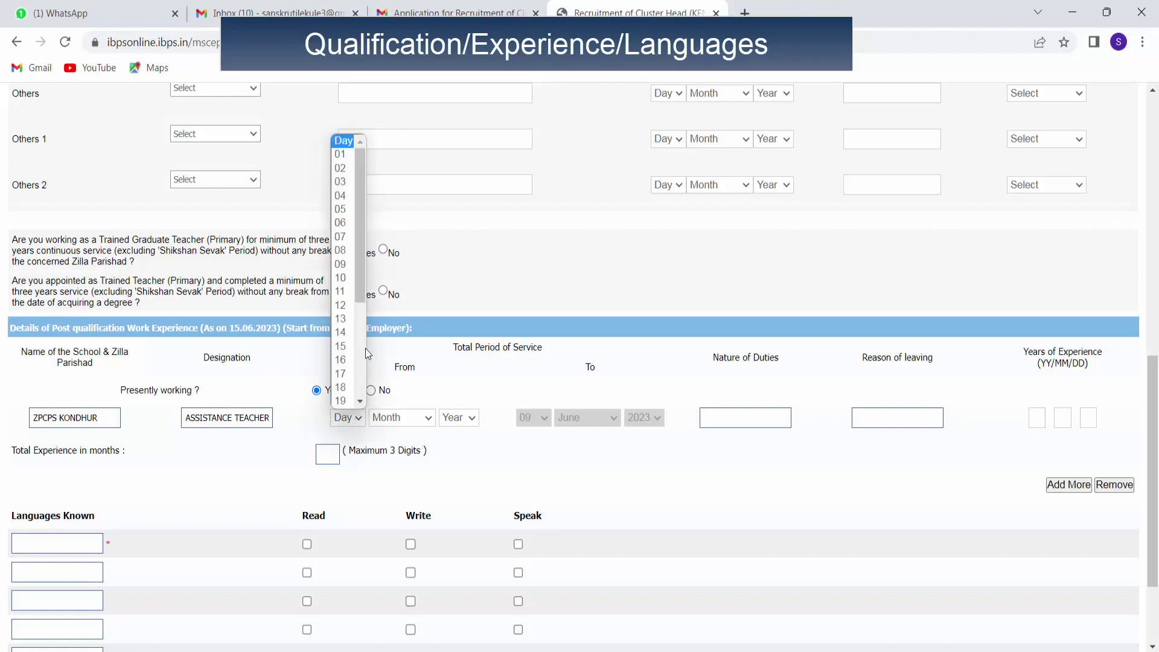
left_click_drag(360, 280, 355, 305)
left_click(352, 371)
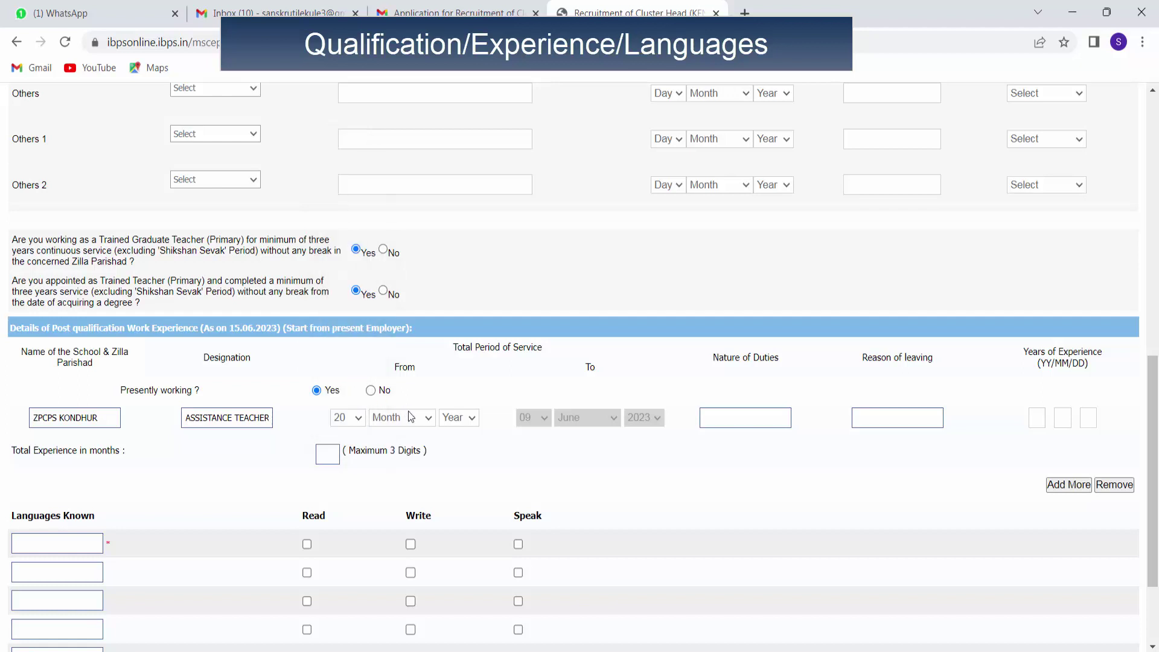
left_click(411, 417)
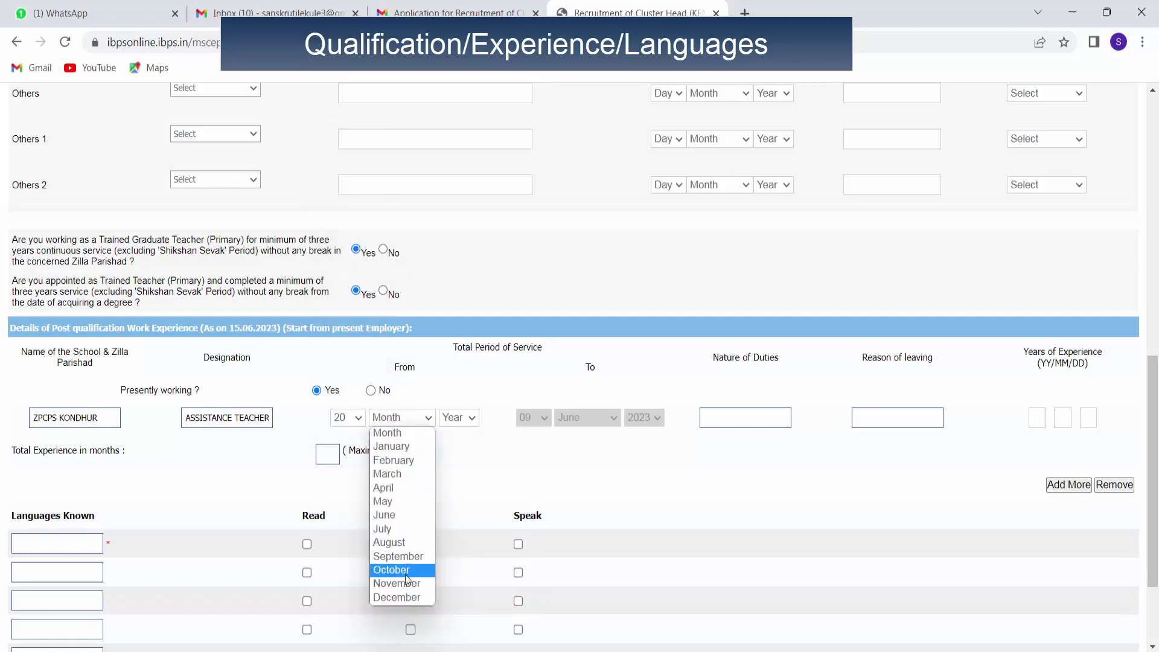
left_click(397, 596)
left_click(717, 418)
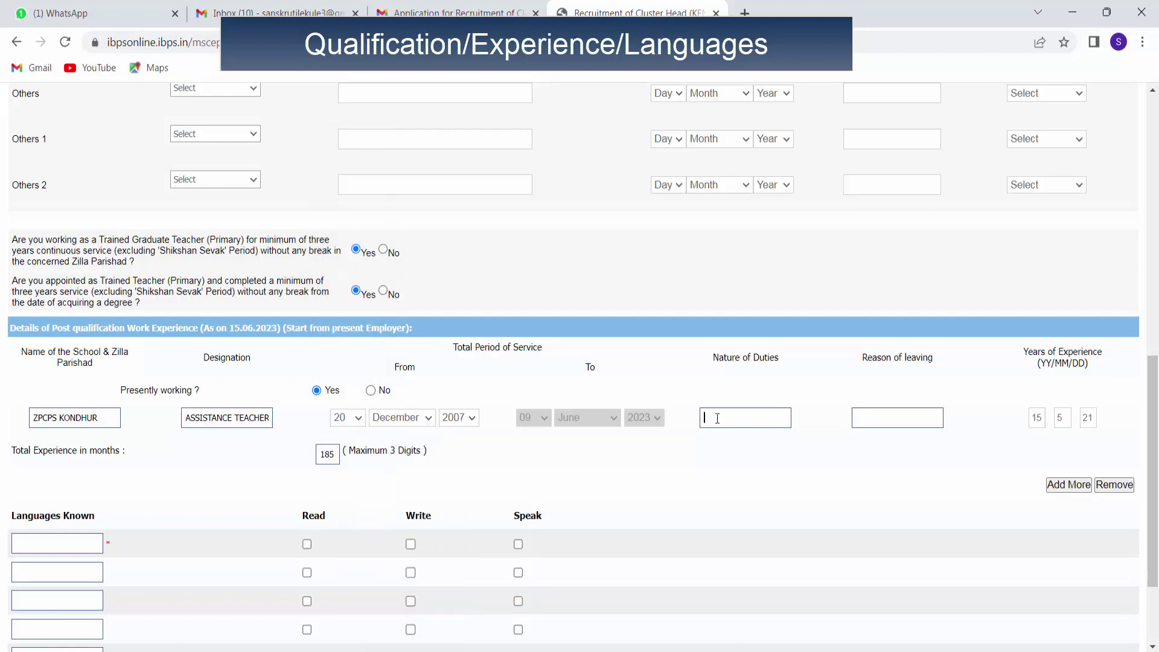
type("PERMA")
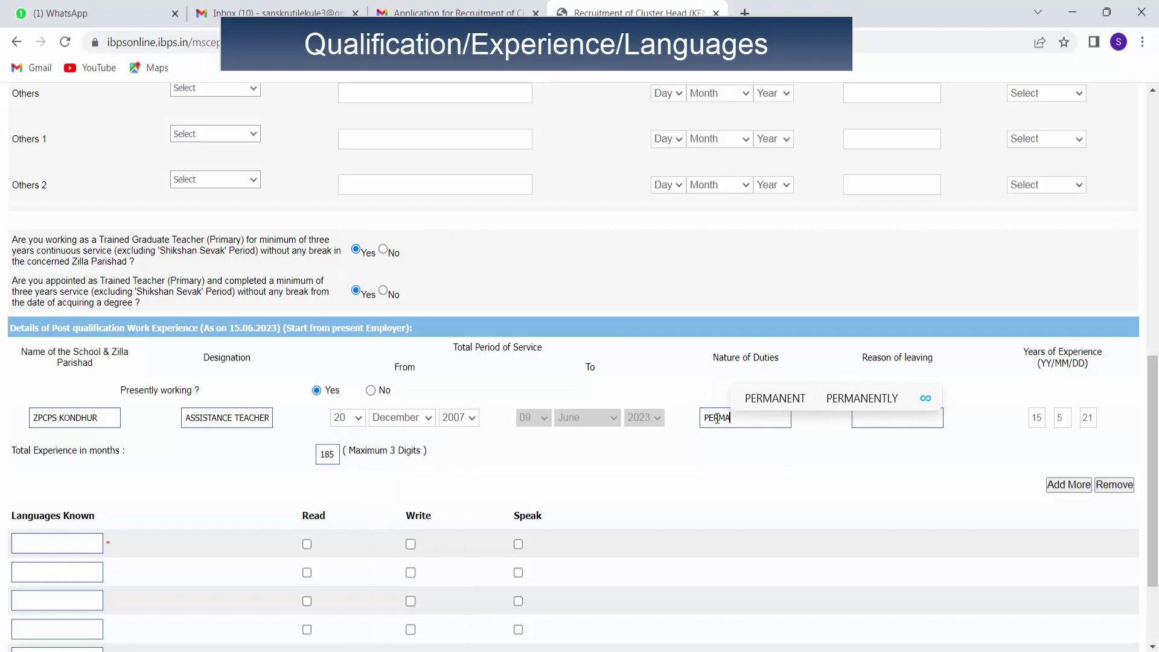
left_click(764, 398)
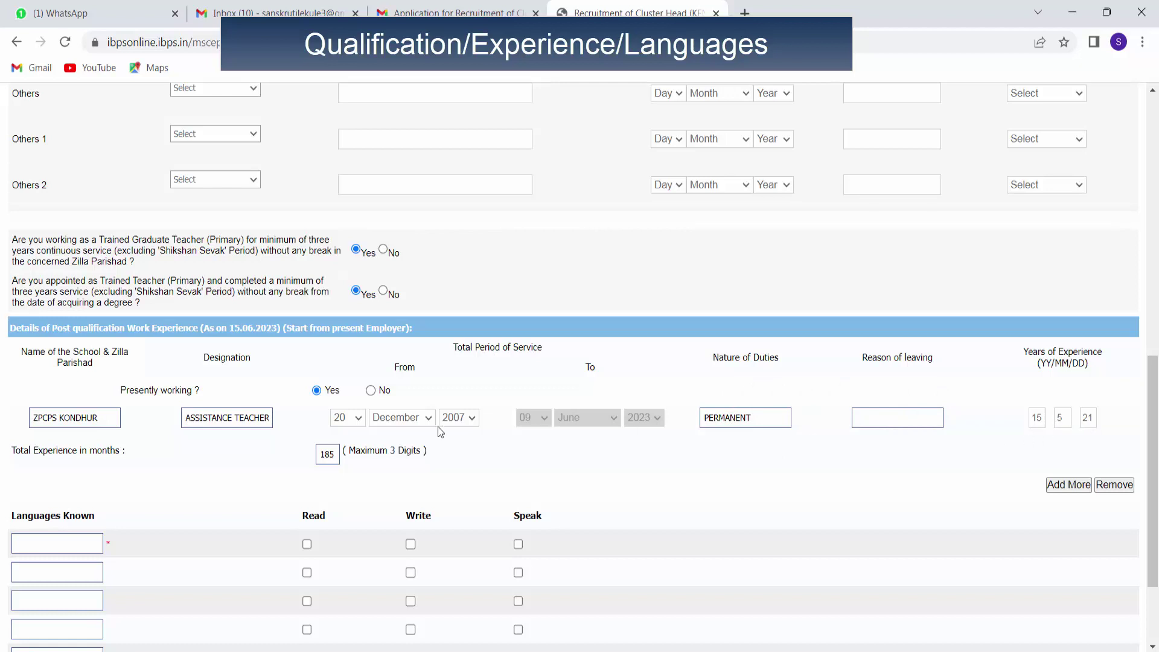
scroll(61, 422, "down", 2)
Enter MARATHI, ENGLISH and HINDI as the three known languages.
left_click(58, 411)
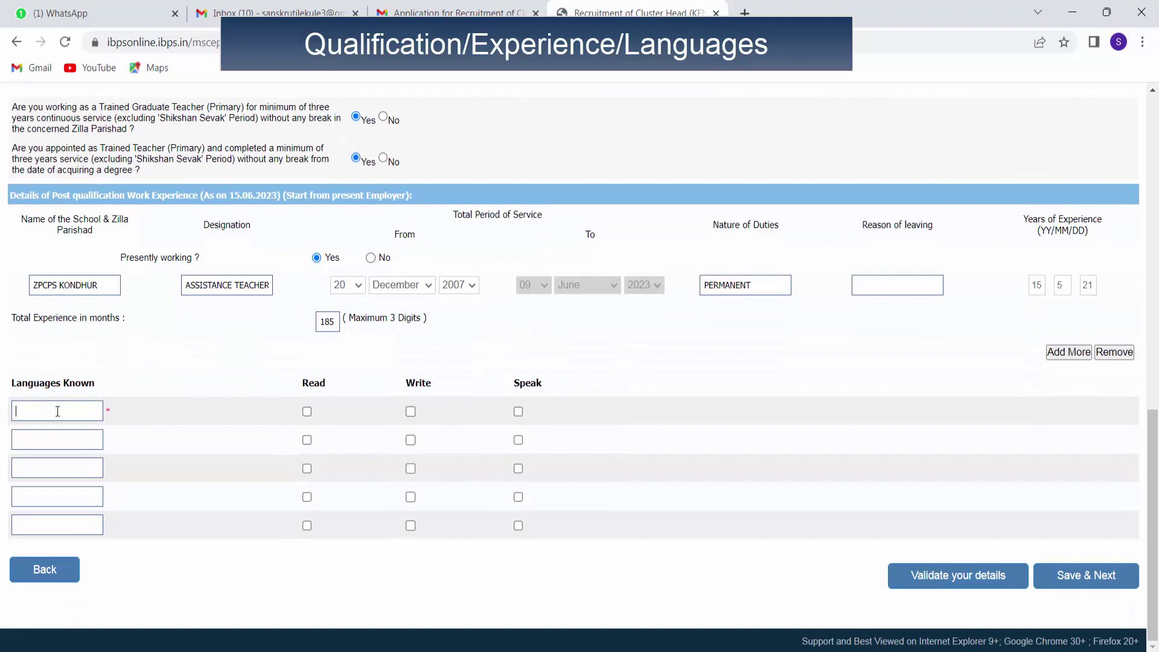
type("MARATHI")
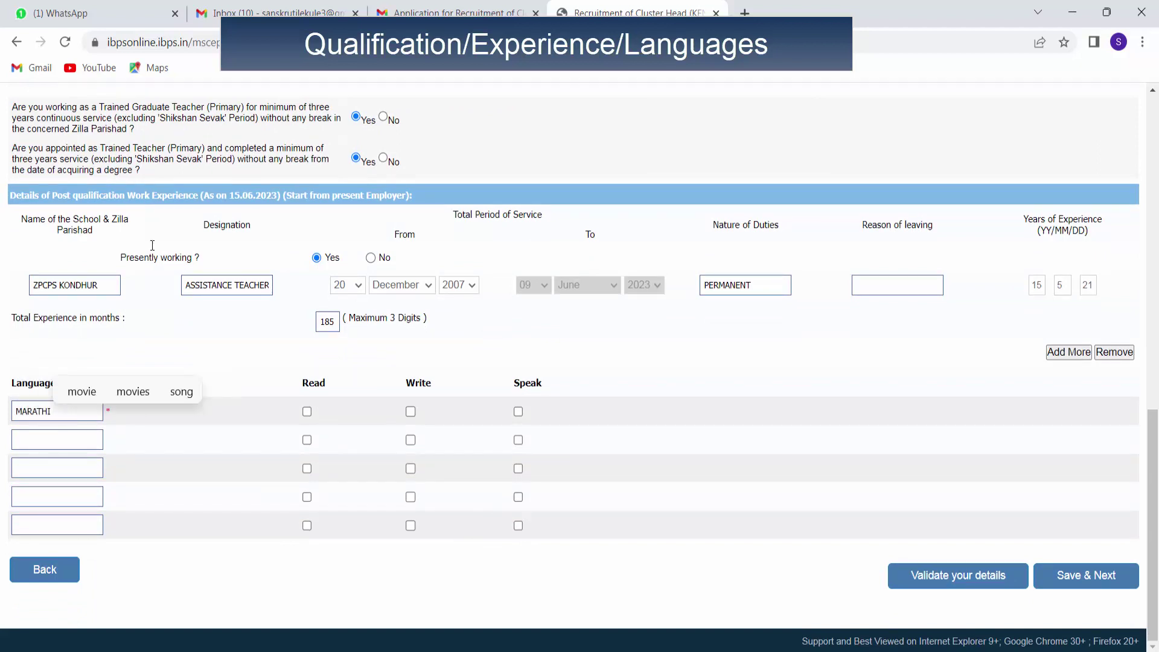
left_click(29, 436)
type("E")
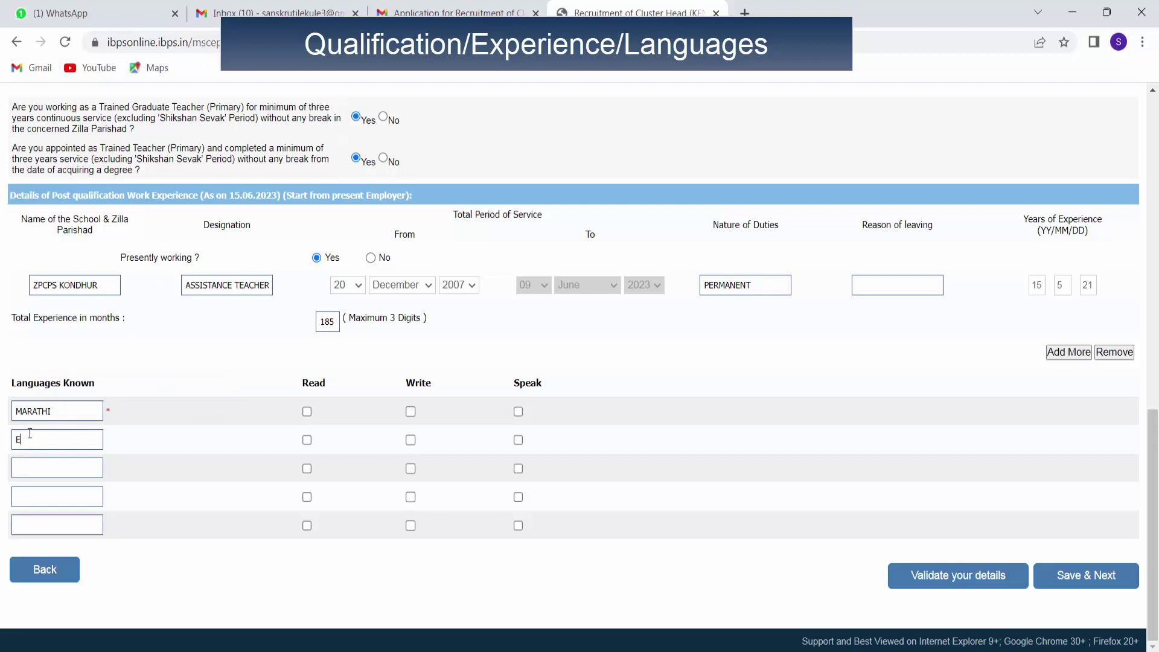
type("NG")
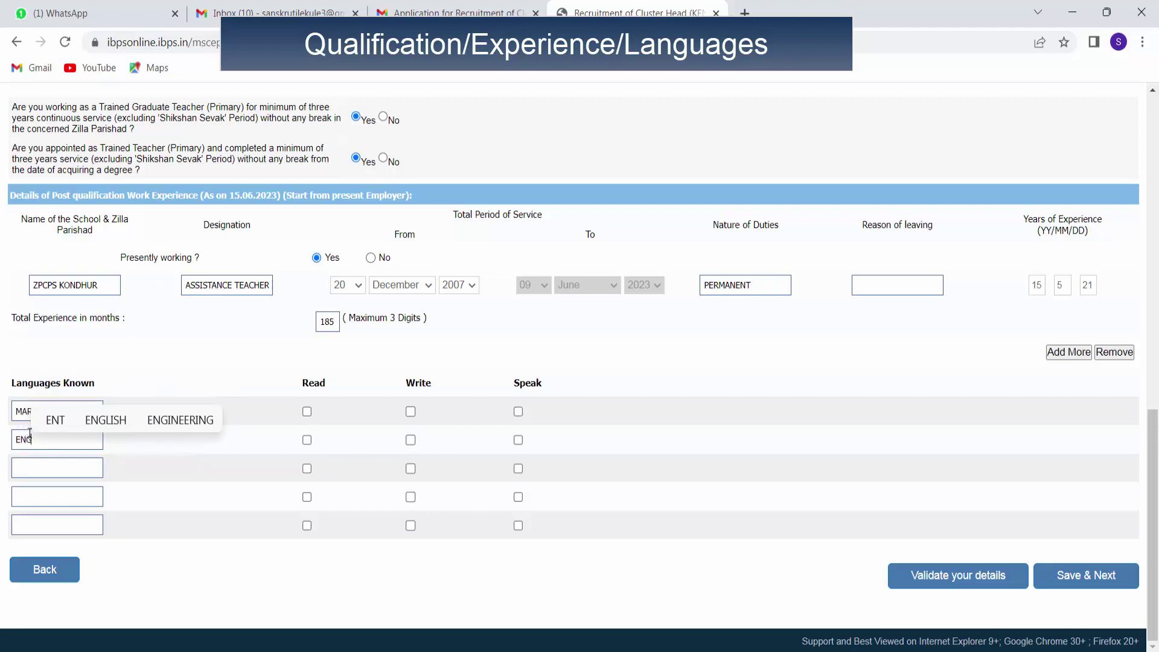
type("LISH")
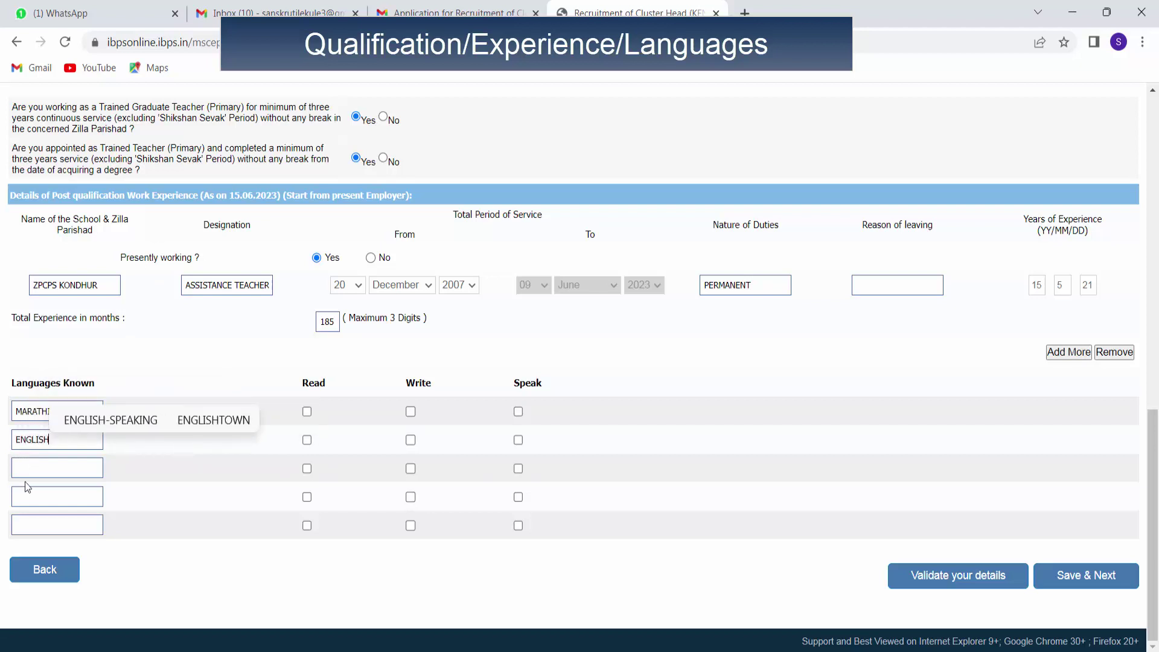
left_click(29, 468)
type("HINDI")
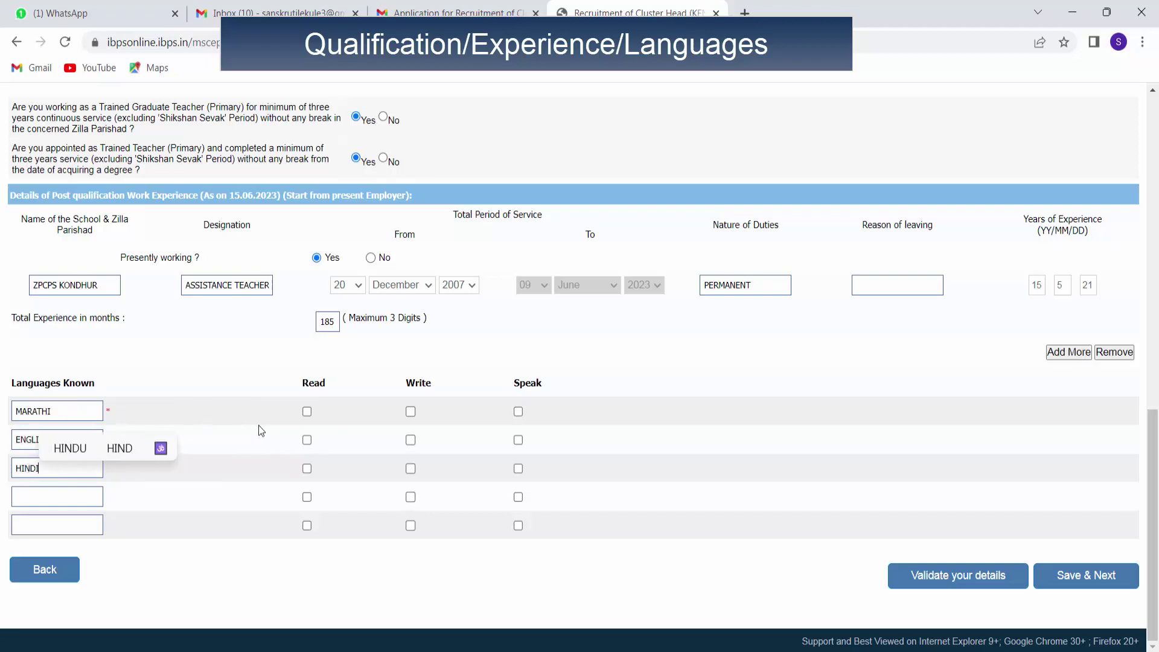
Tick Read, Write and Speak for MARATHI, ENGLISH and HINDI.
left_click(307, 413)
left_click(307, 440)
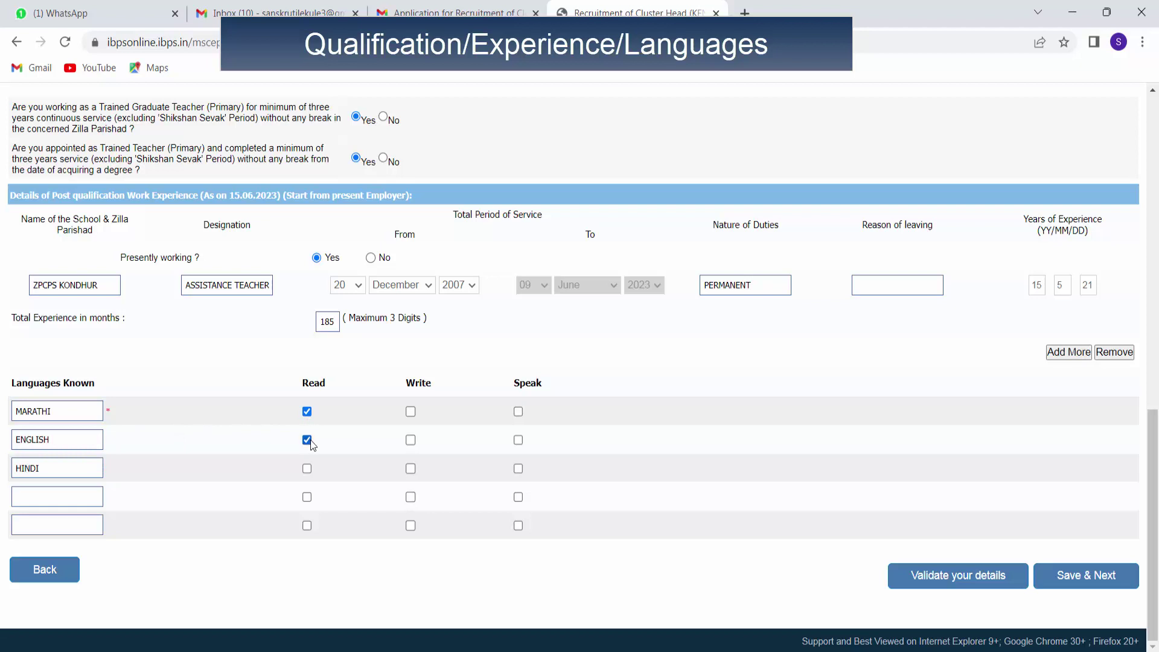
left_click(410, 411)
left_click(411, 440)
left_click(411, 469)
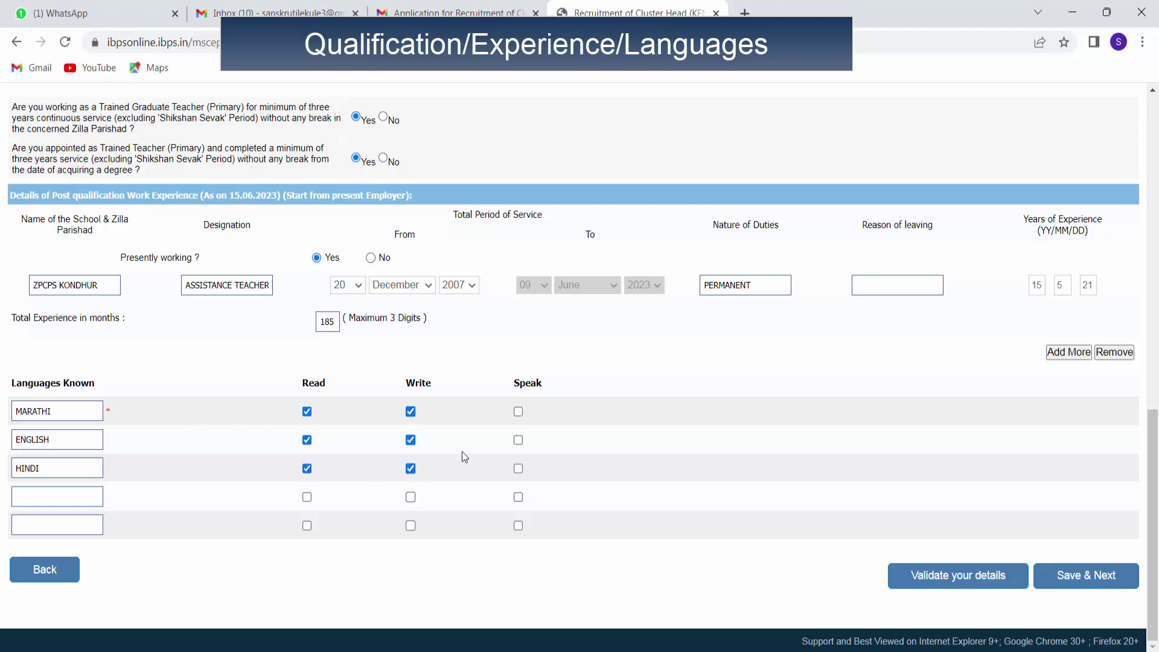
left_click(518, 411)
left_click(518, 440)
left_click(518, 469)
Validate the form and change Nature of Duties from PERMANENT to 1.
left_click(948, 584)
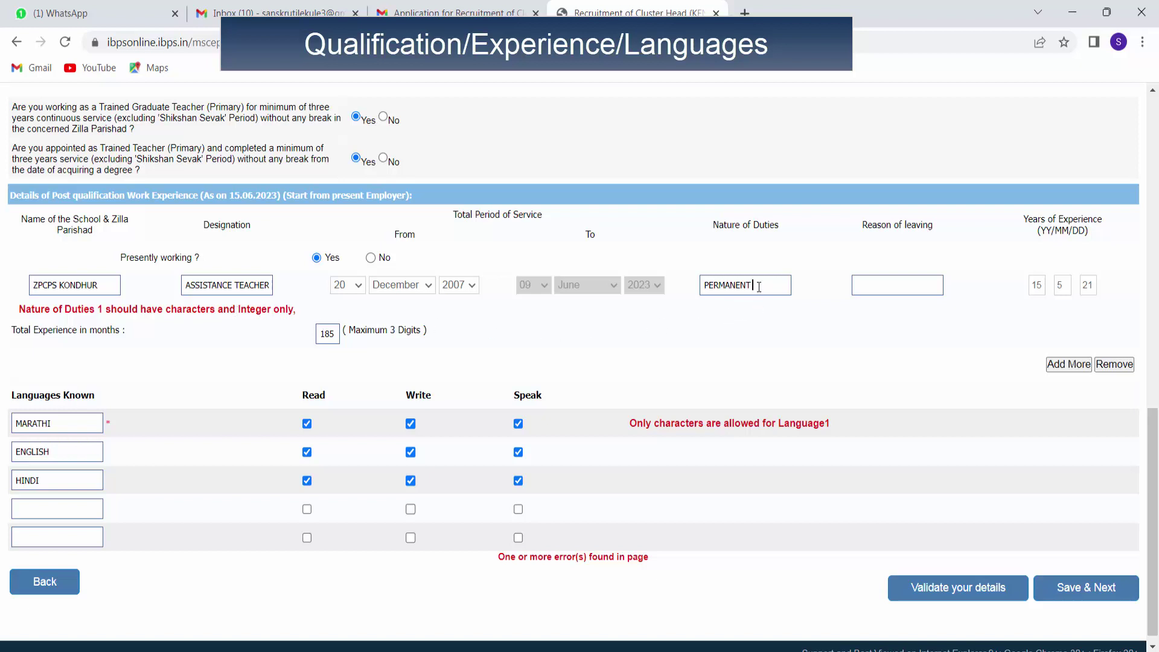
key("BackSpace")
key("BackSpace")
key("BackSpace")
key("BackSpace")
key("BackSpace")
key("BackSpace")
key("BackSpace")
key("BackSpace")
key("BackSpace")
type("1")
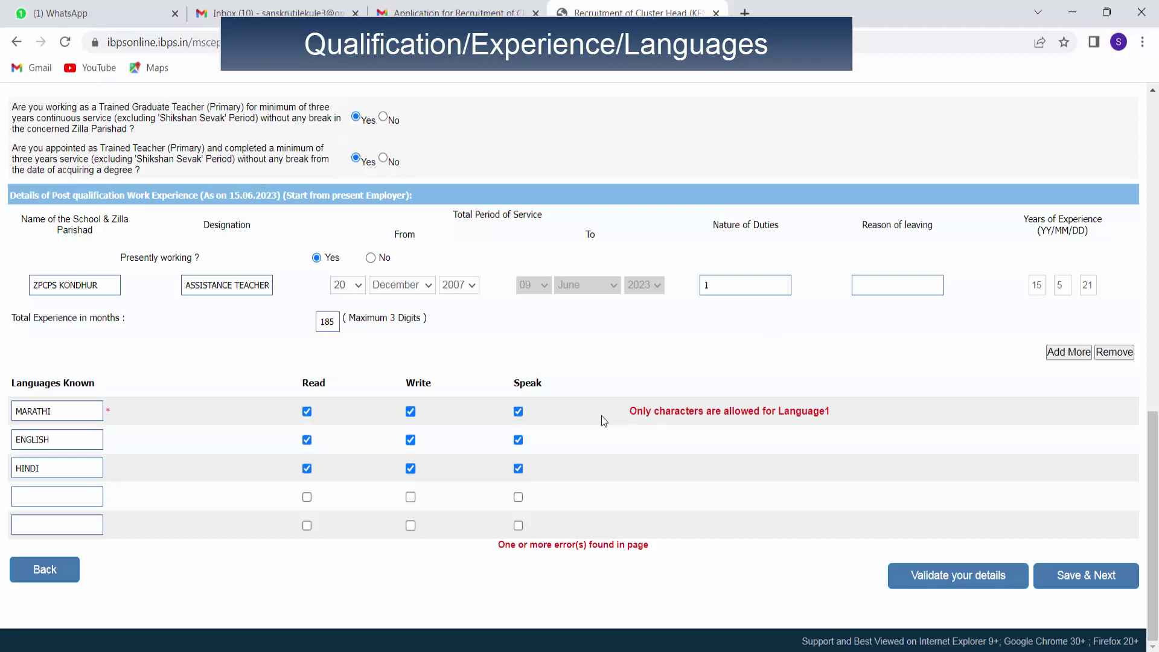
Re-enter the flagged MARATHI language and MA degree fields to clear their errors.
left_click(61, 415)
left_click(693, 509)
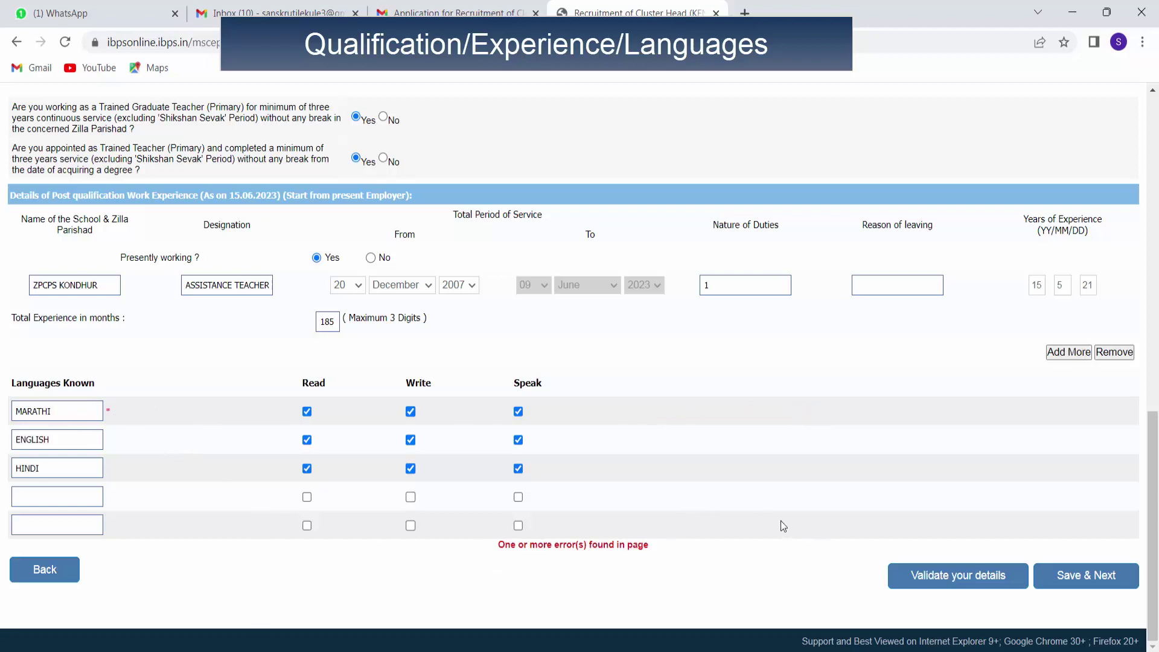
scroll(668, 593, "up", 8)
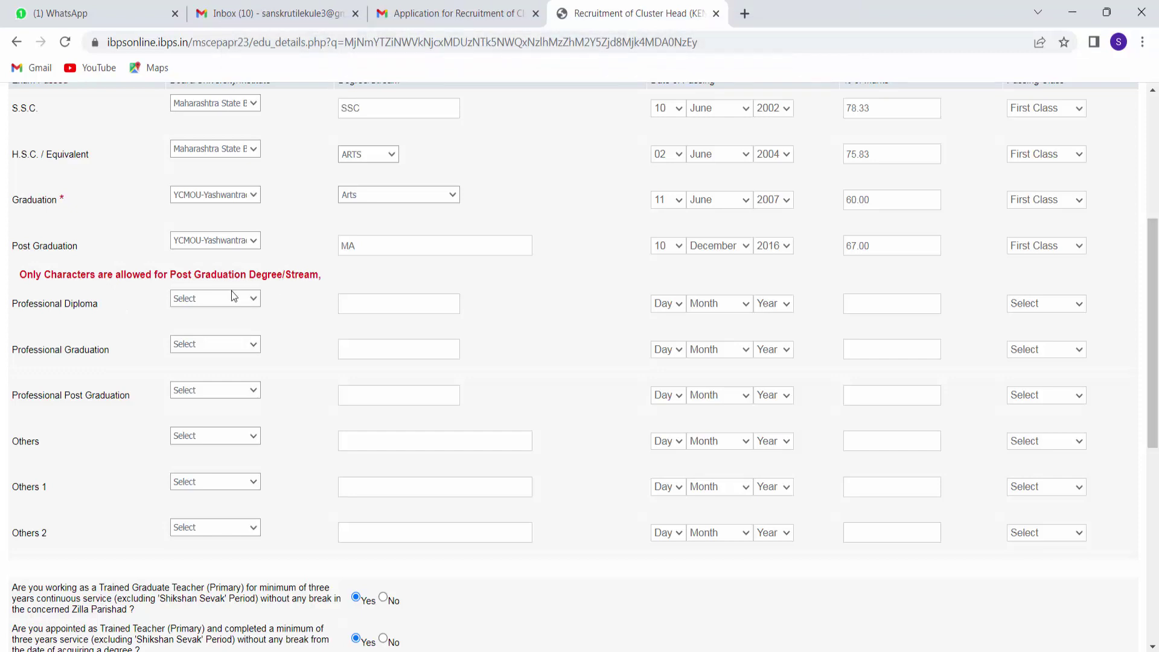
left_click(358, 252)
scroll(582, 543, "down", 7)
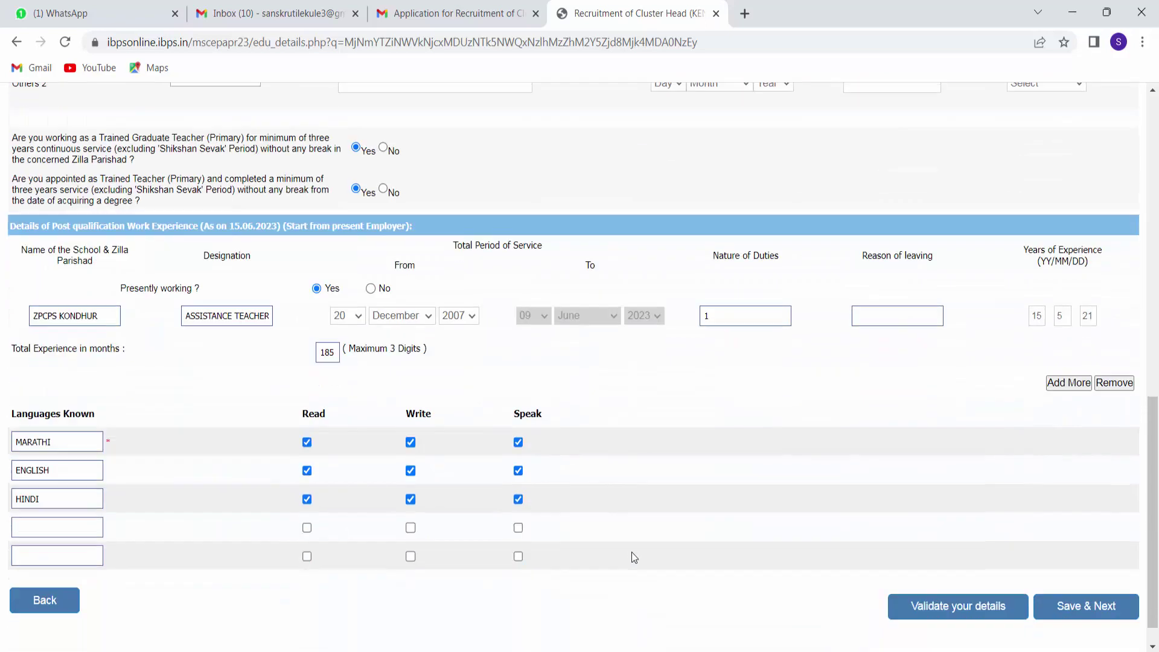
scroll(631, 551, "down", 1)
Validate the corrected details and dismiss the Verified Successfully alert.
left_click(952, 583)
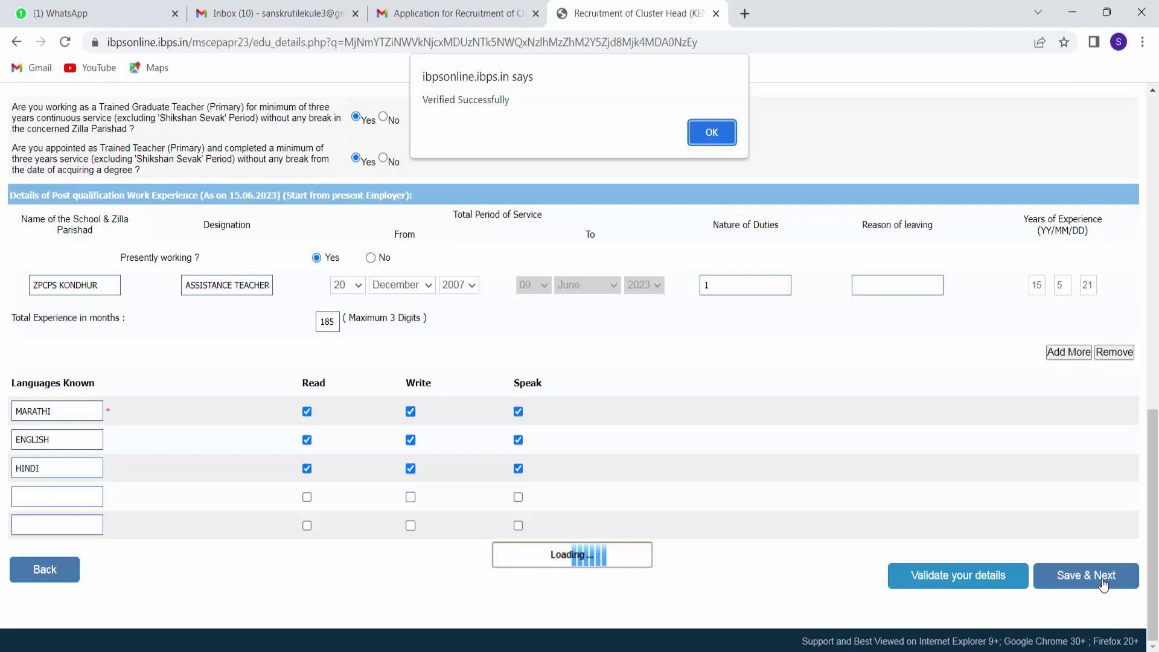
left_click(712, 136)
Save the section, then review the preview: unpaid 950.00 fee, qualifications, 185 months' experience.
left_click(1059, 577)
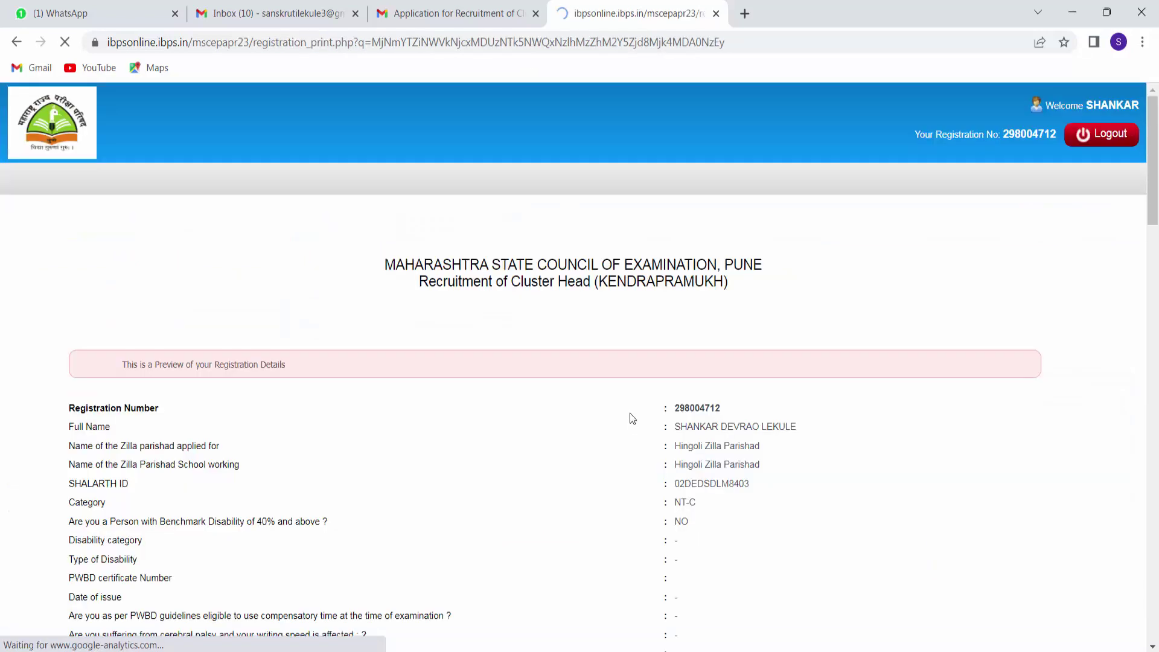
scroll(302, 385, "down", 5)
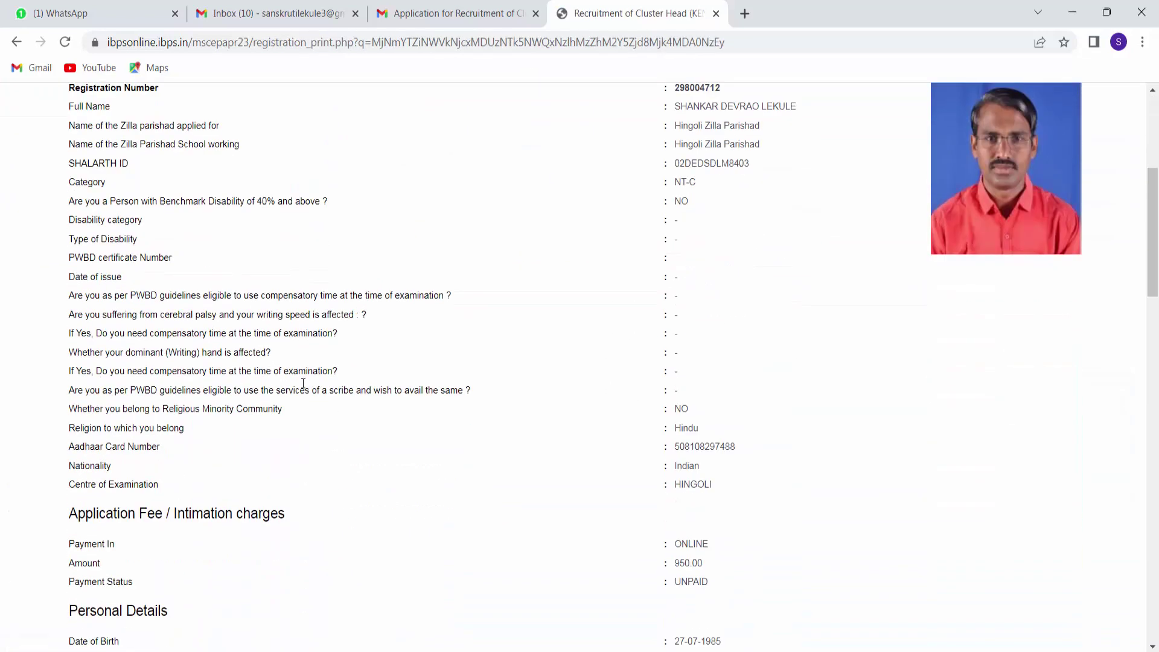
scroll(303, 384, "down", 20)
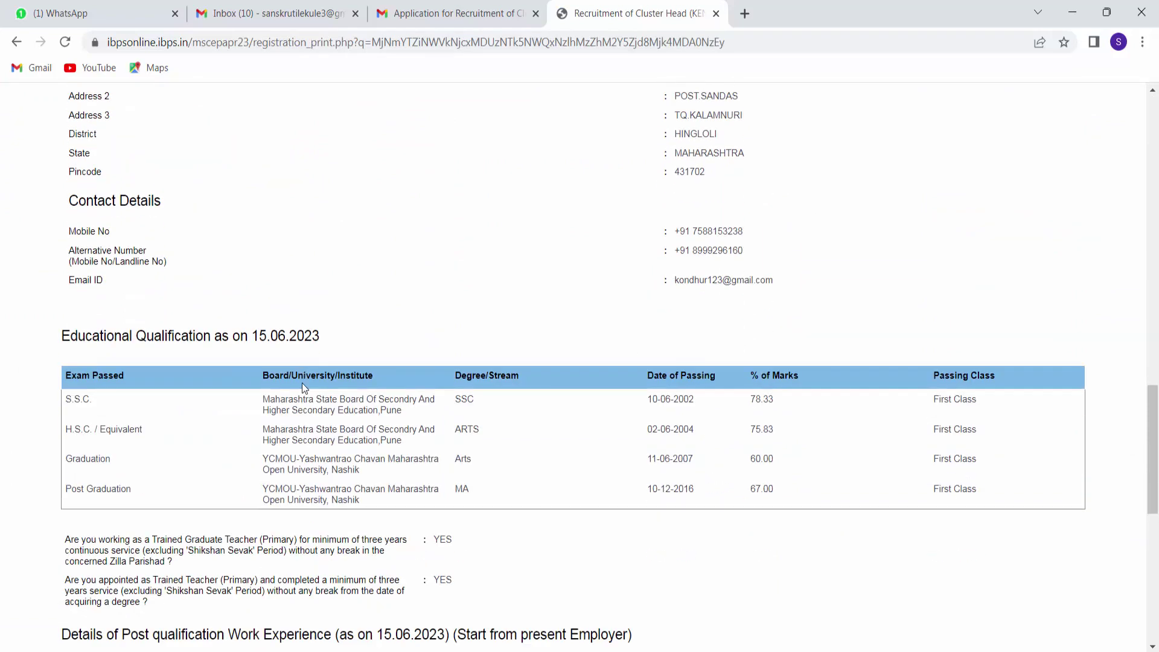
scroll(302, 382, "down", 8)
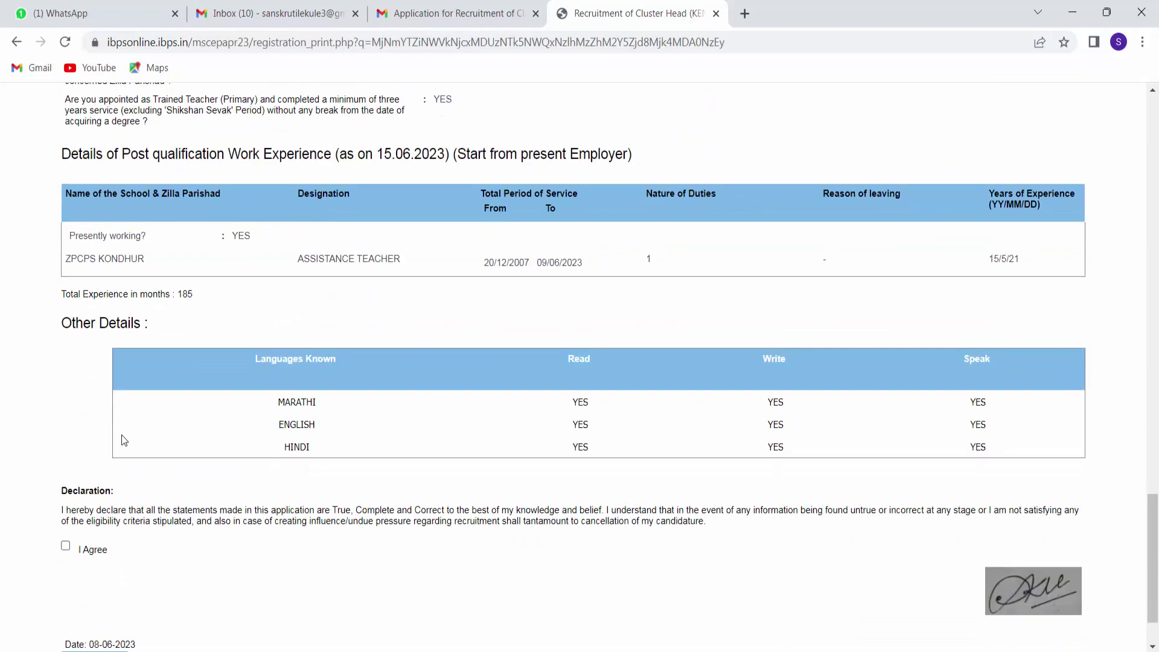
scroll(123, 439, "down", 2)
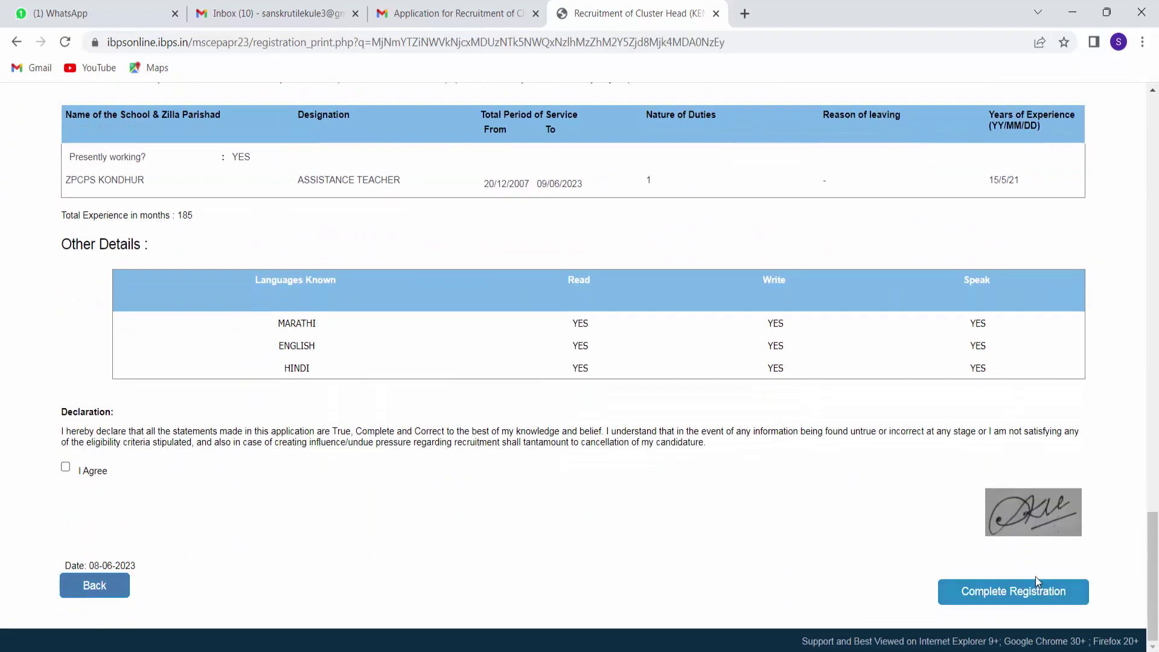
scroll(816, 498, "up", 4)
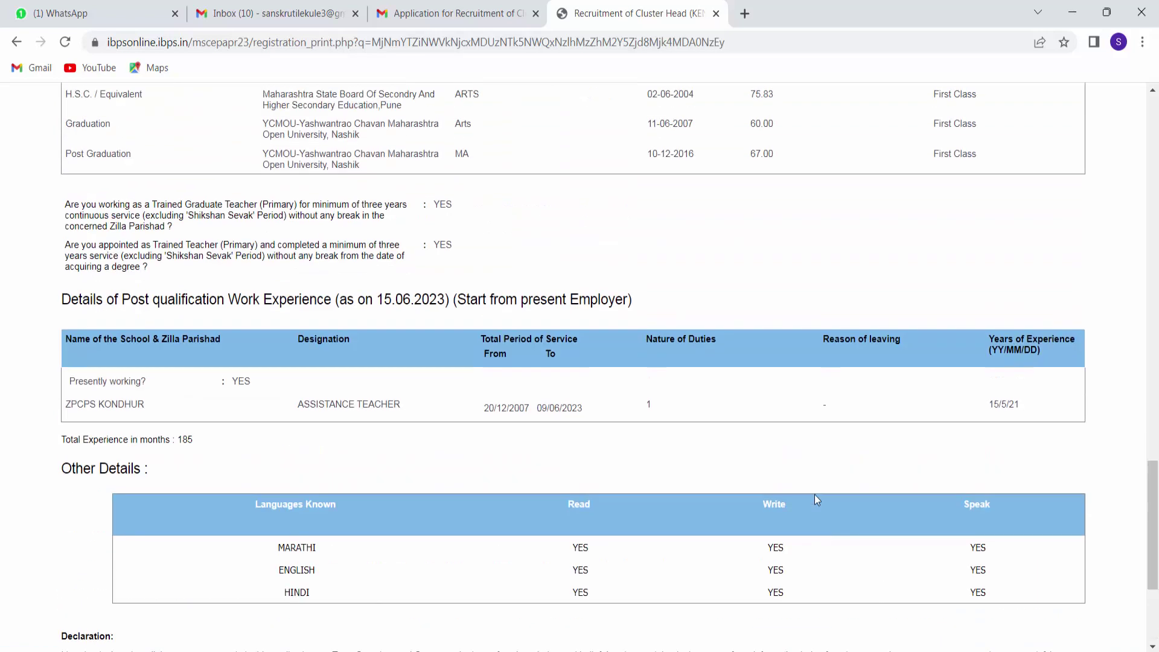
scroll(815, 497, "up", 17)
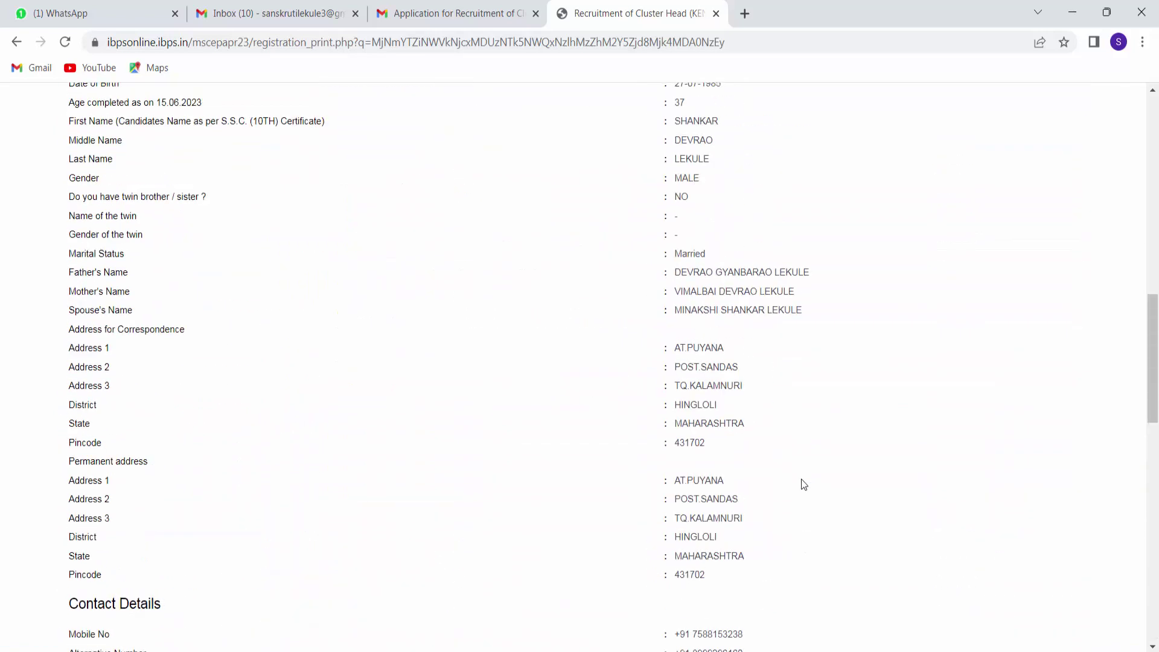
scroll(802, 479, "up", 9)
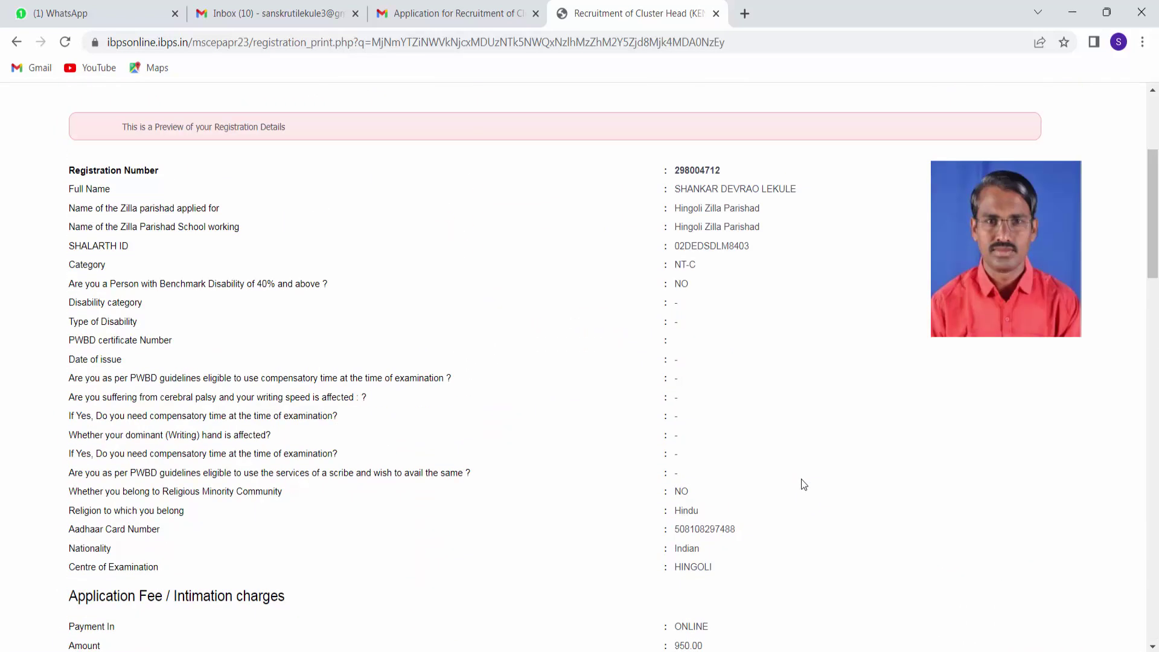
scroll(754, 475, "down", 15)
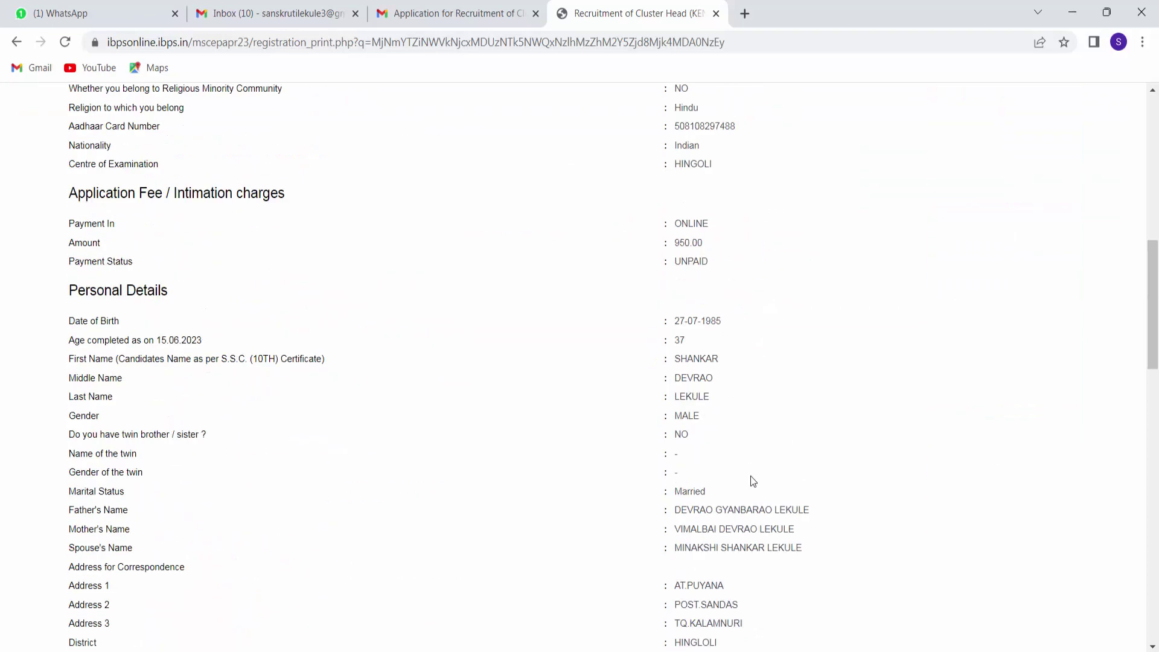
scroll(750, 476, "down", 5)
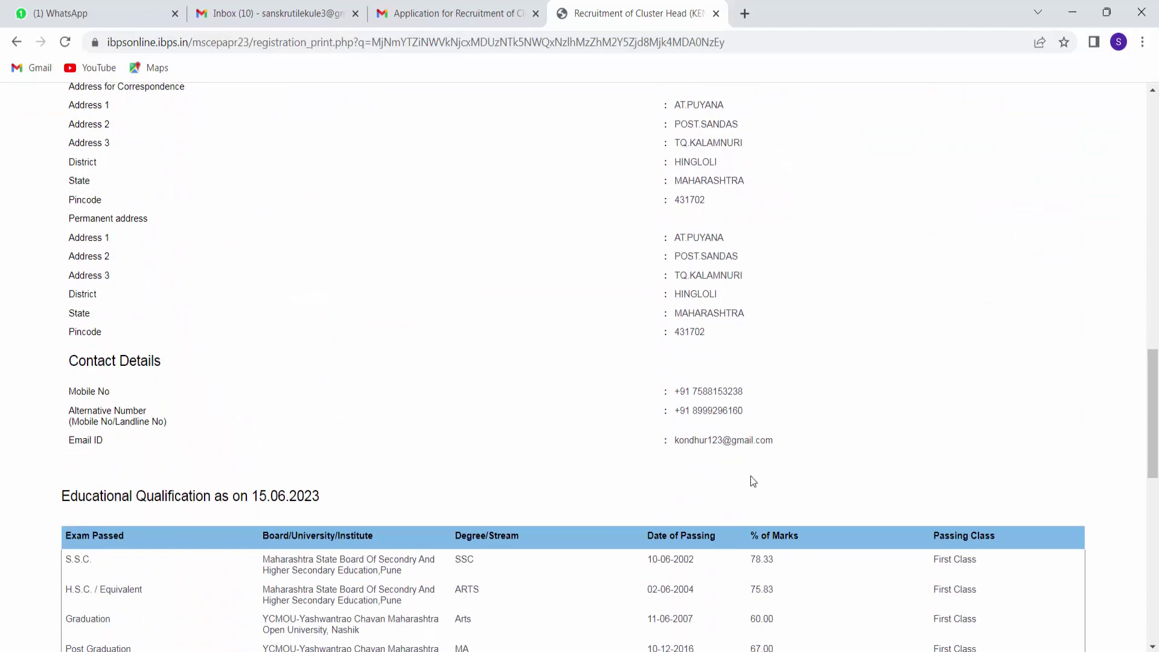
scroll(755, 475, "down", 4)
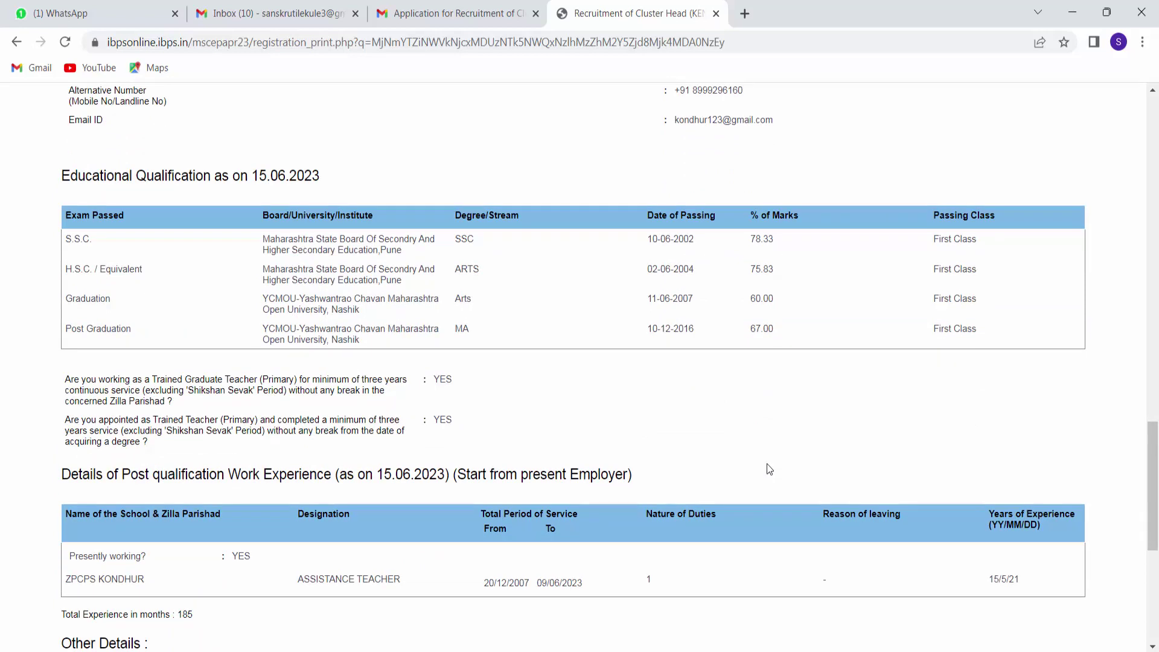
scroll(768, 469, "up", 5)
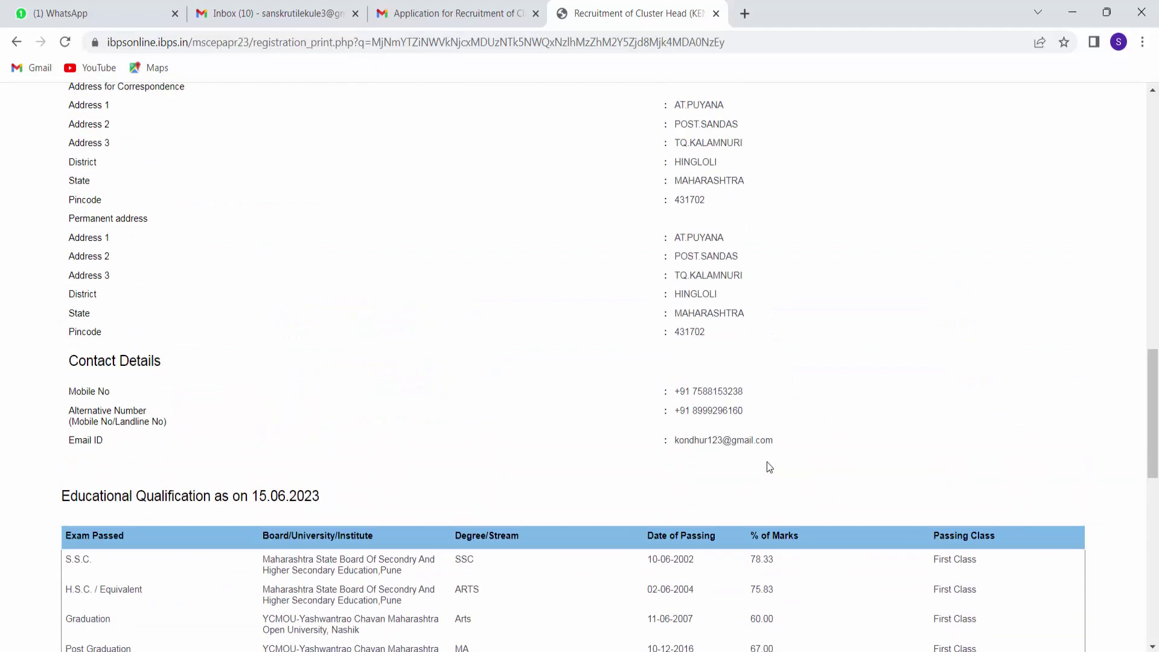